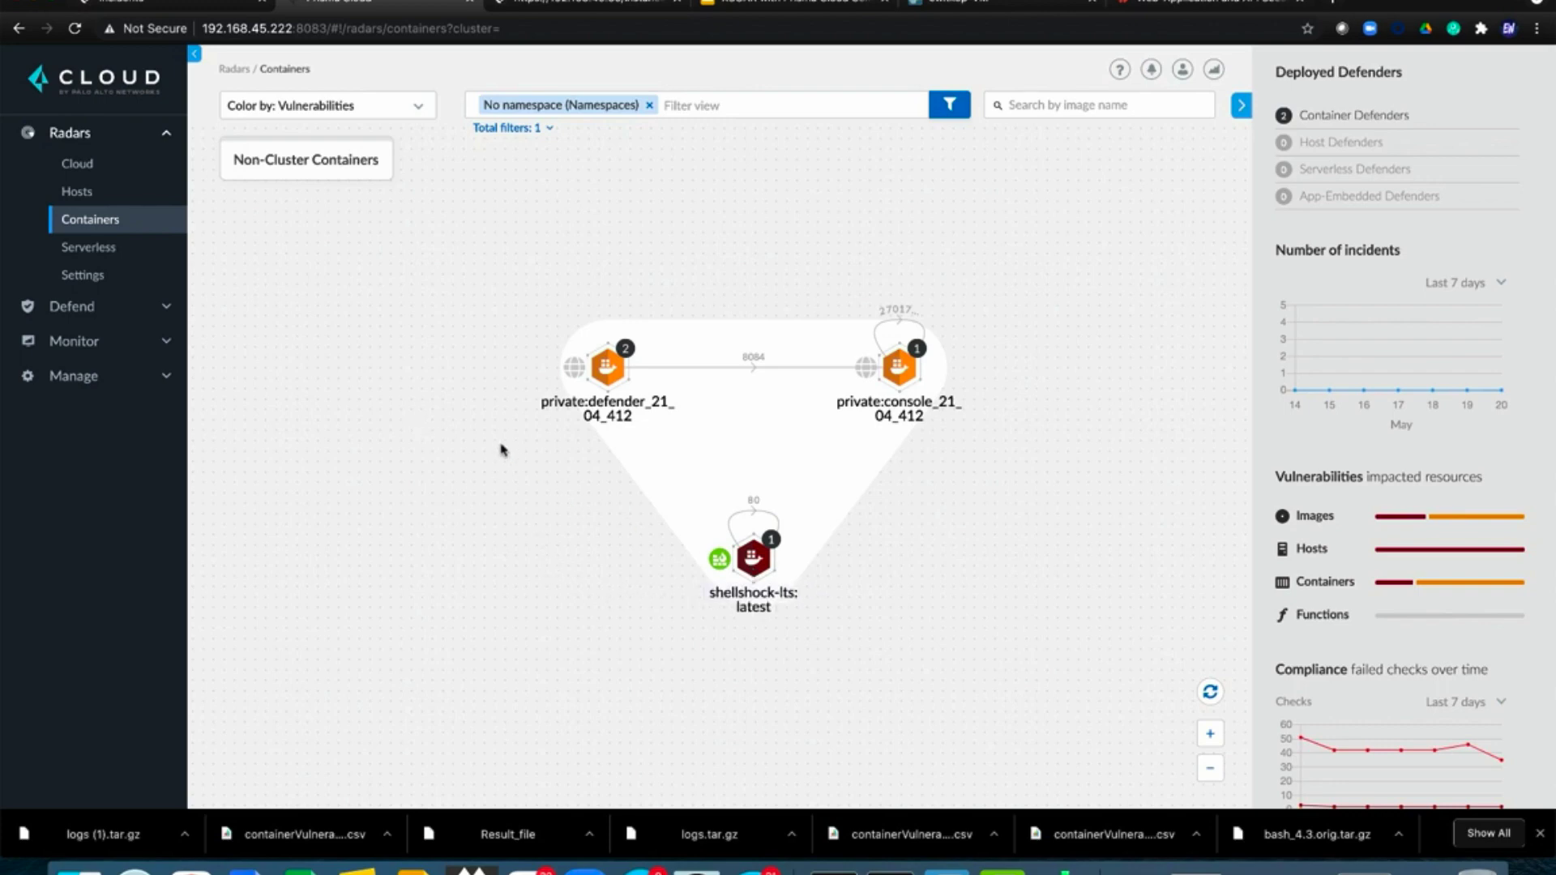
Step: Bring up the container WAAS policy and expand the "no shellshock" rule to show its scope and app list
{"action": "left_click", "coordinate": [110, 308]}
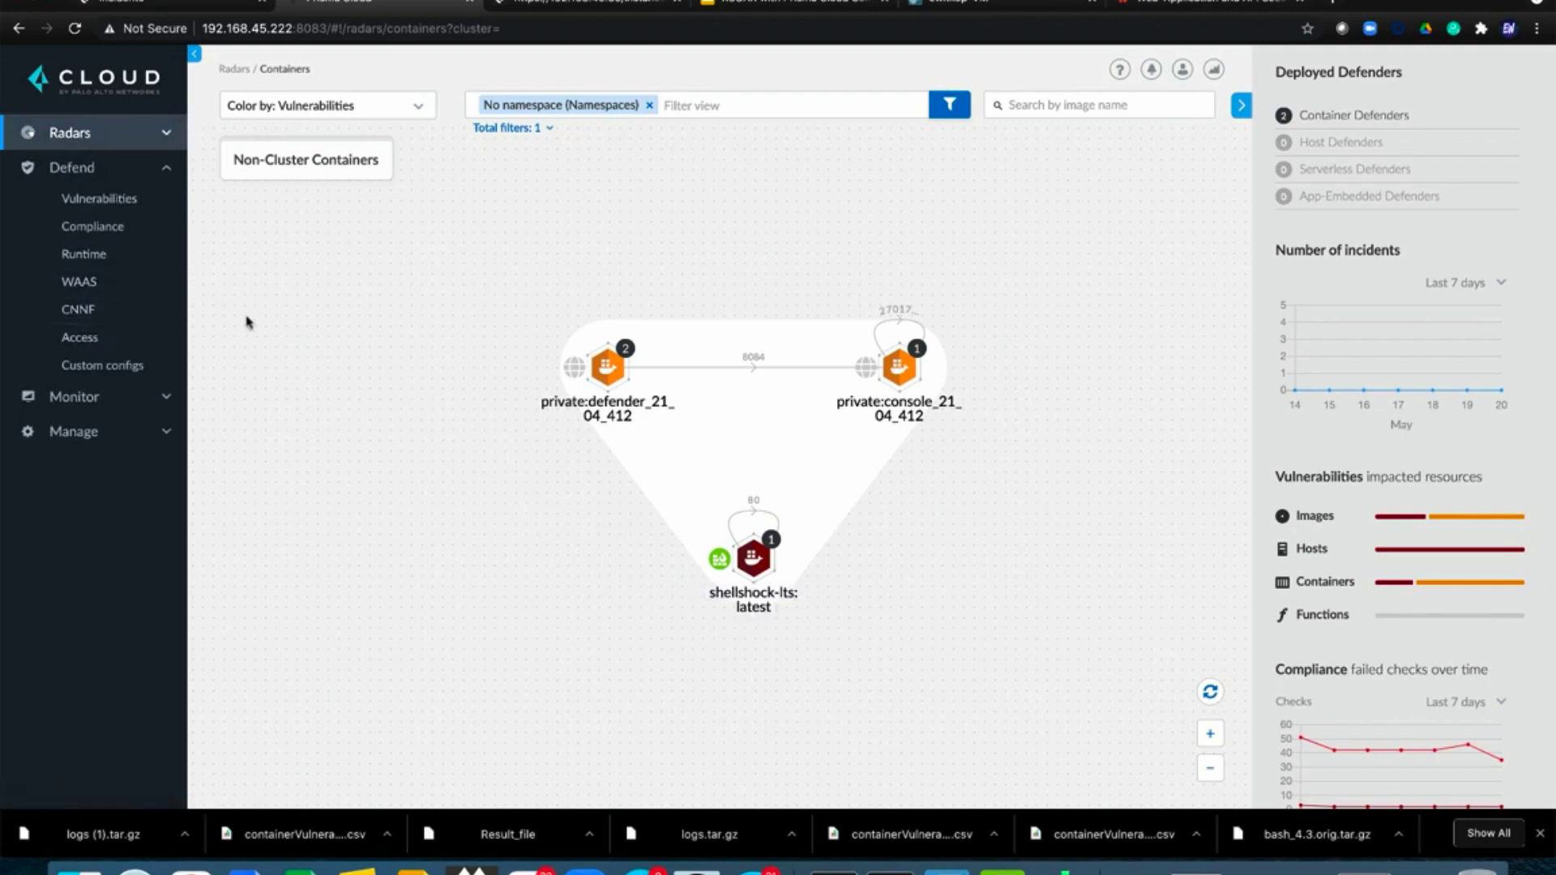
{"action": "left_click", "coordinate": [130, 282]}
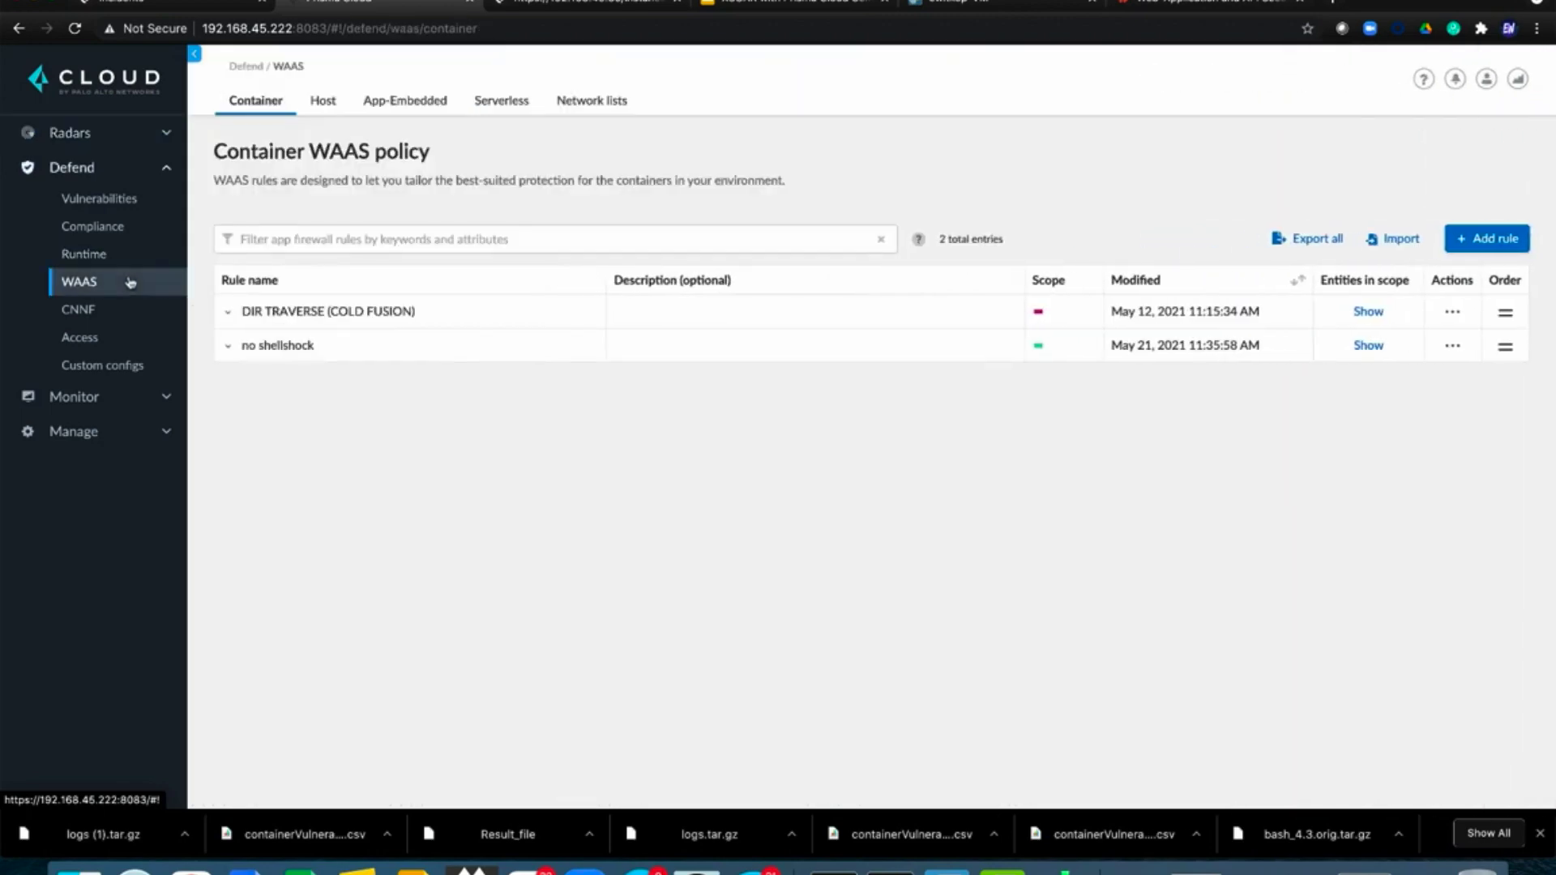
{"action": "left_click", "coordinate": [278, 348]}
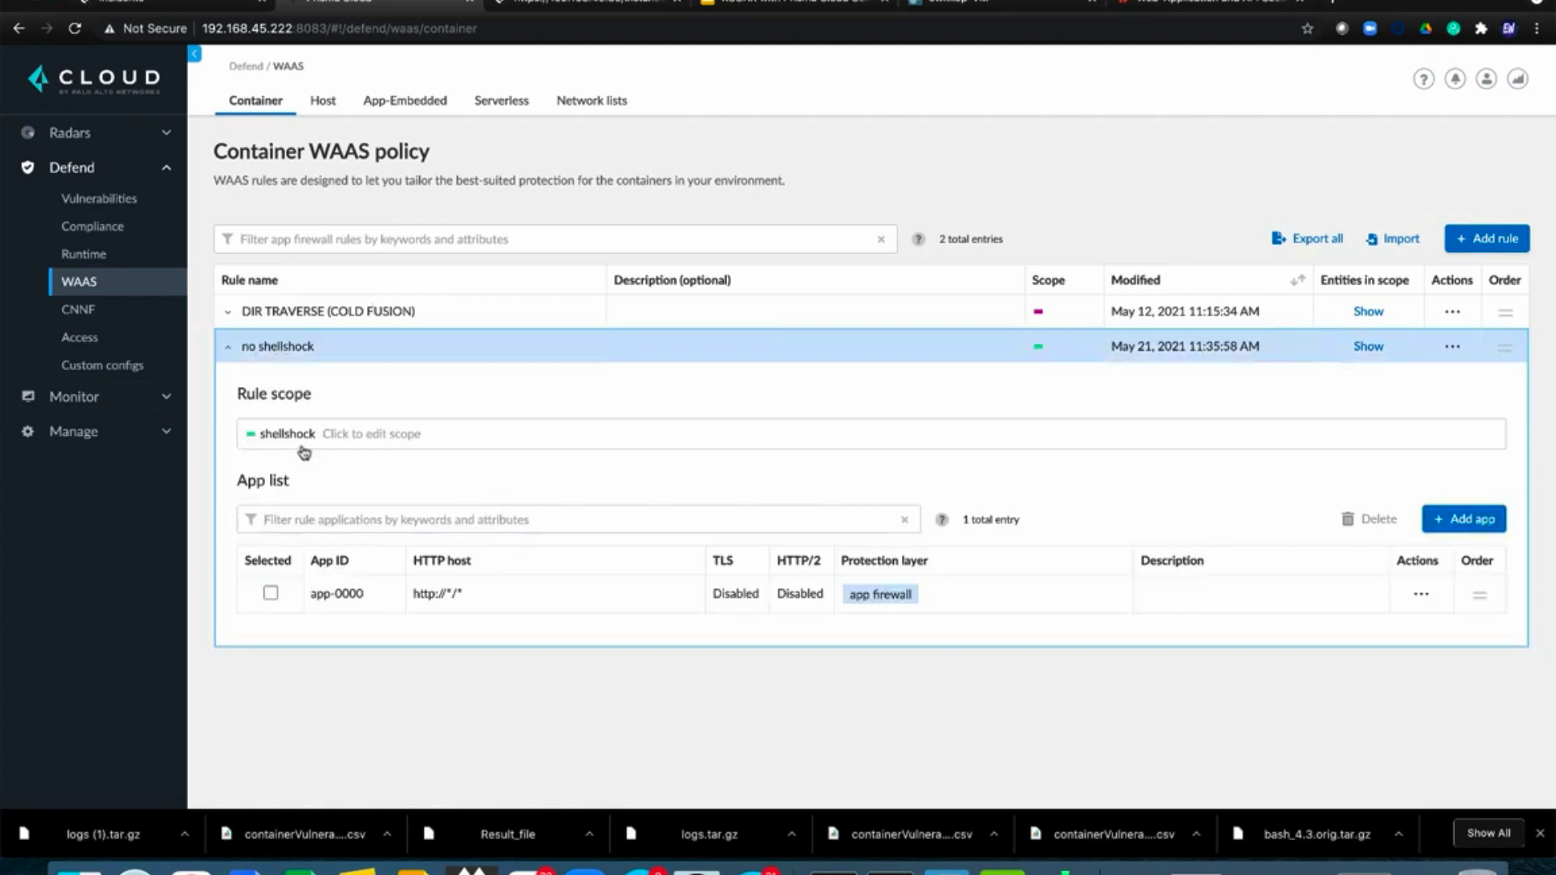
{"action": "left_click", "coordinate": [84, 432]}
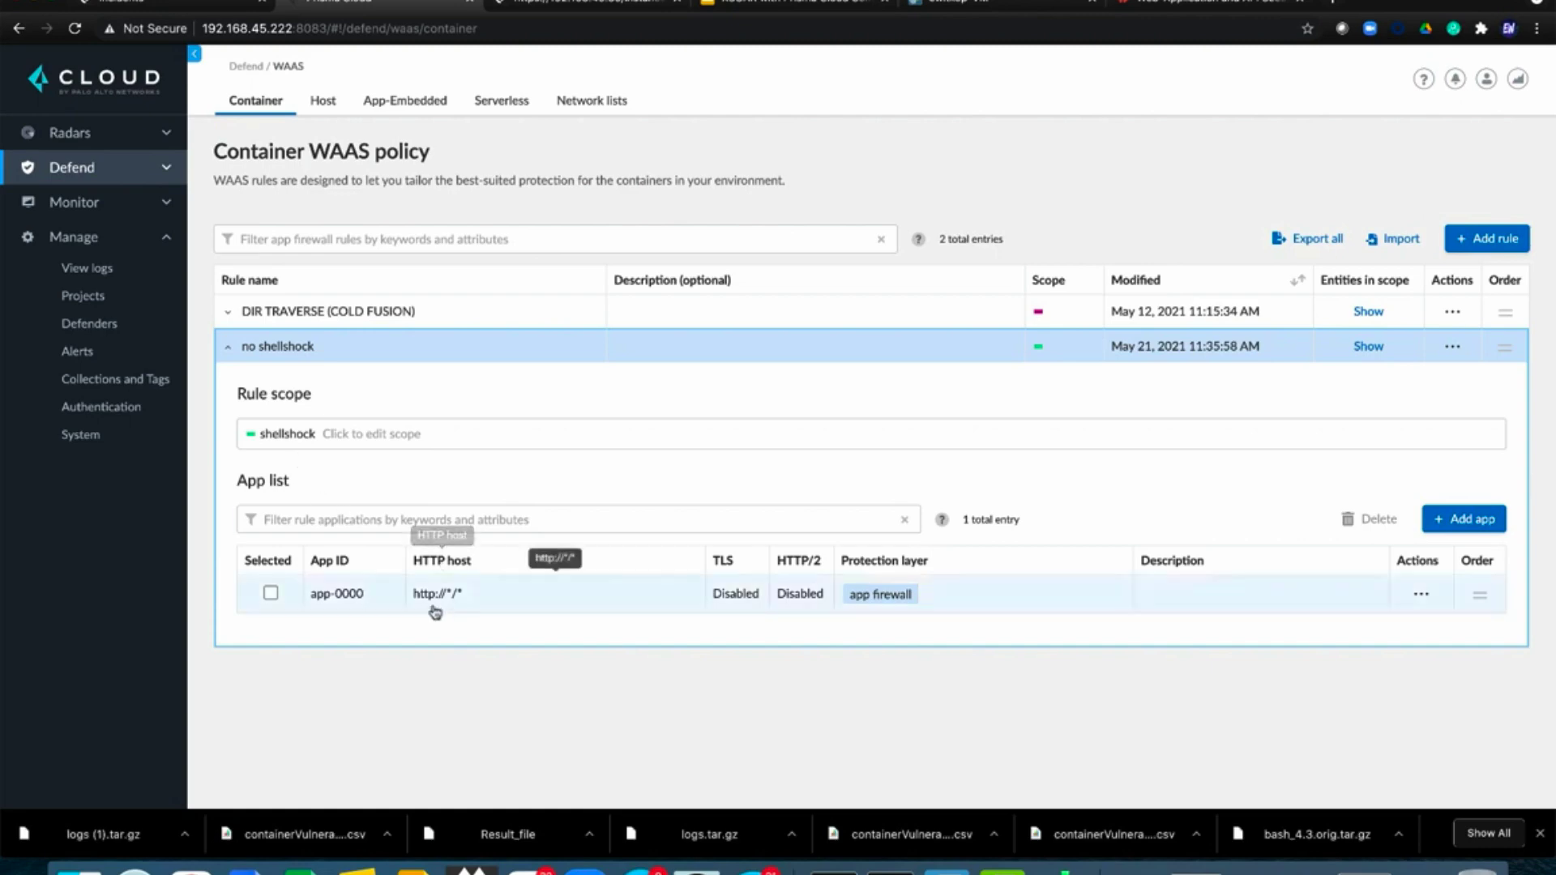
Step: Inspect the app firewall settings of app-0000 in the "no shellshock" rule and close them without saving
{"action": "left_click", "coordinate": [379, 596]}
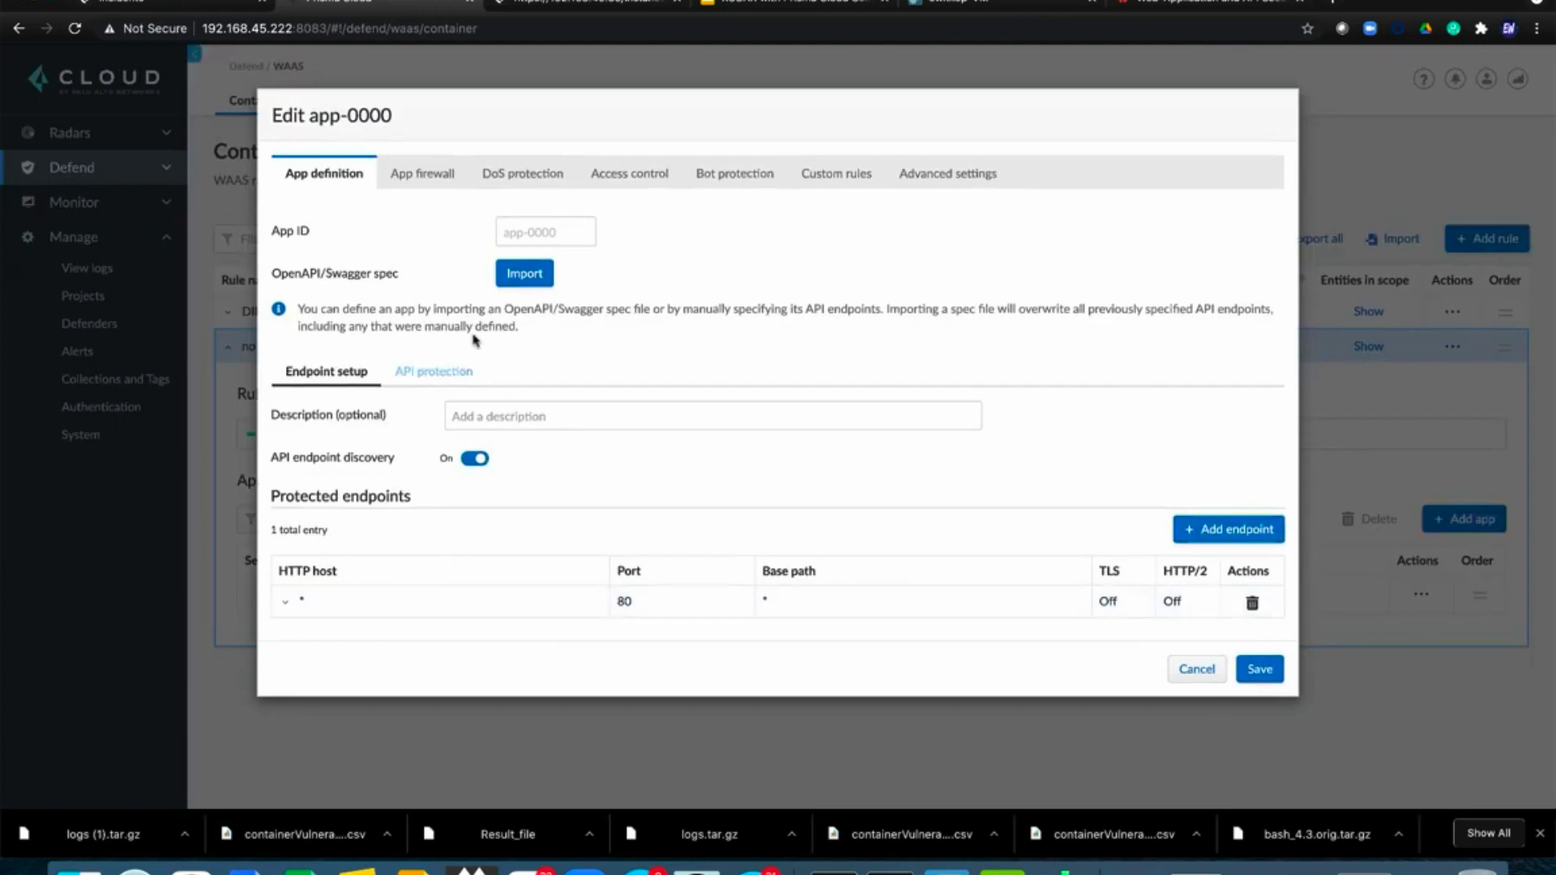
{"action": "left_click", "coordinate": [424, 174]}
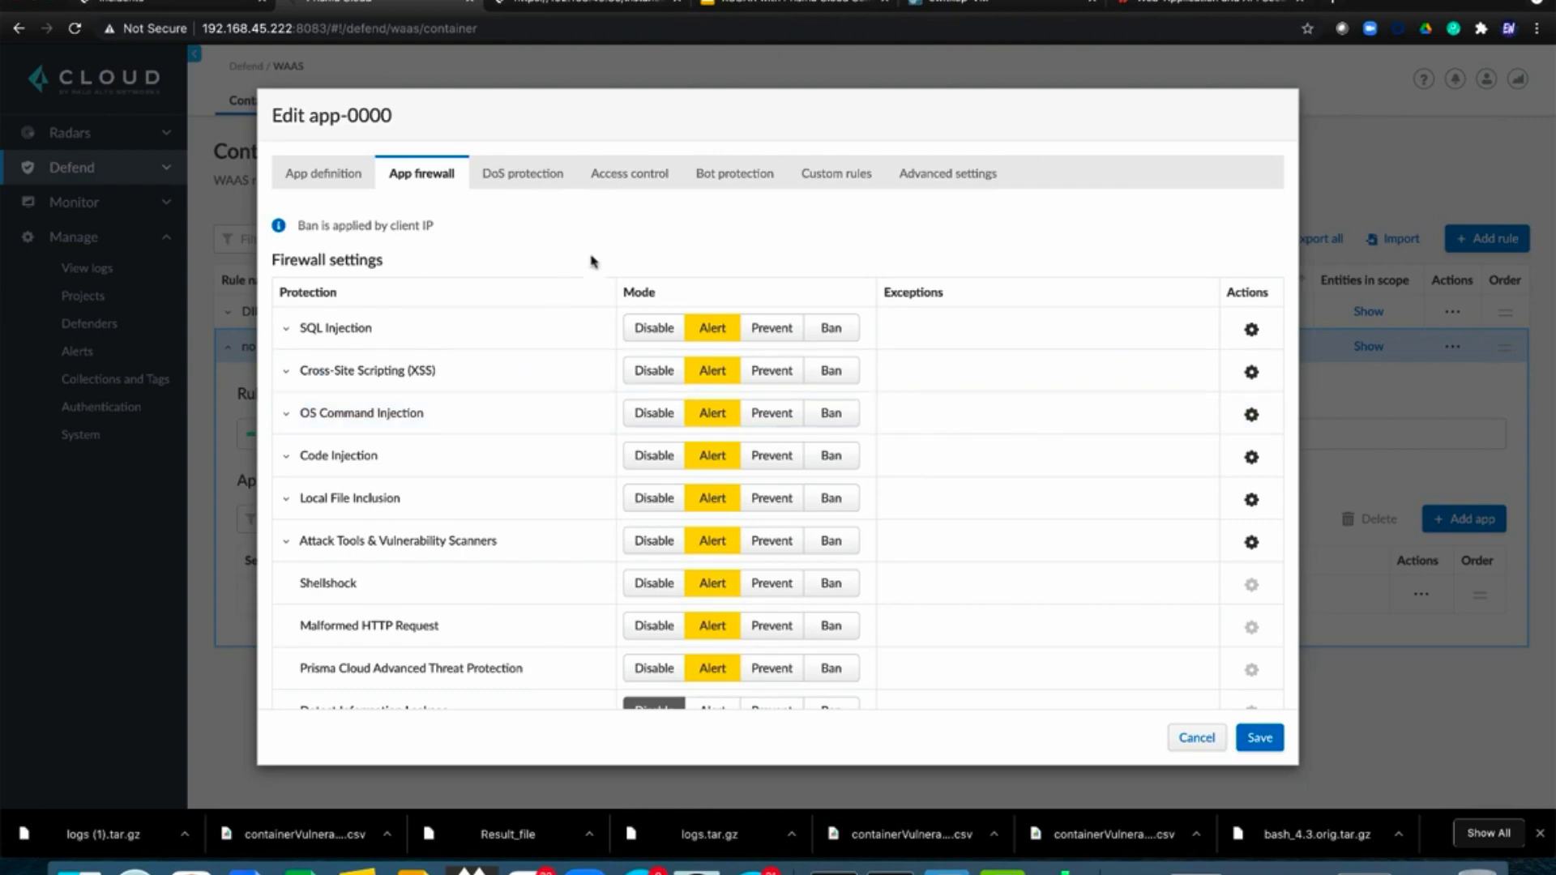
{"action": "left_click", "coordinate": [1197, 737]}
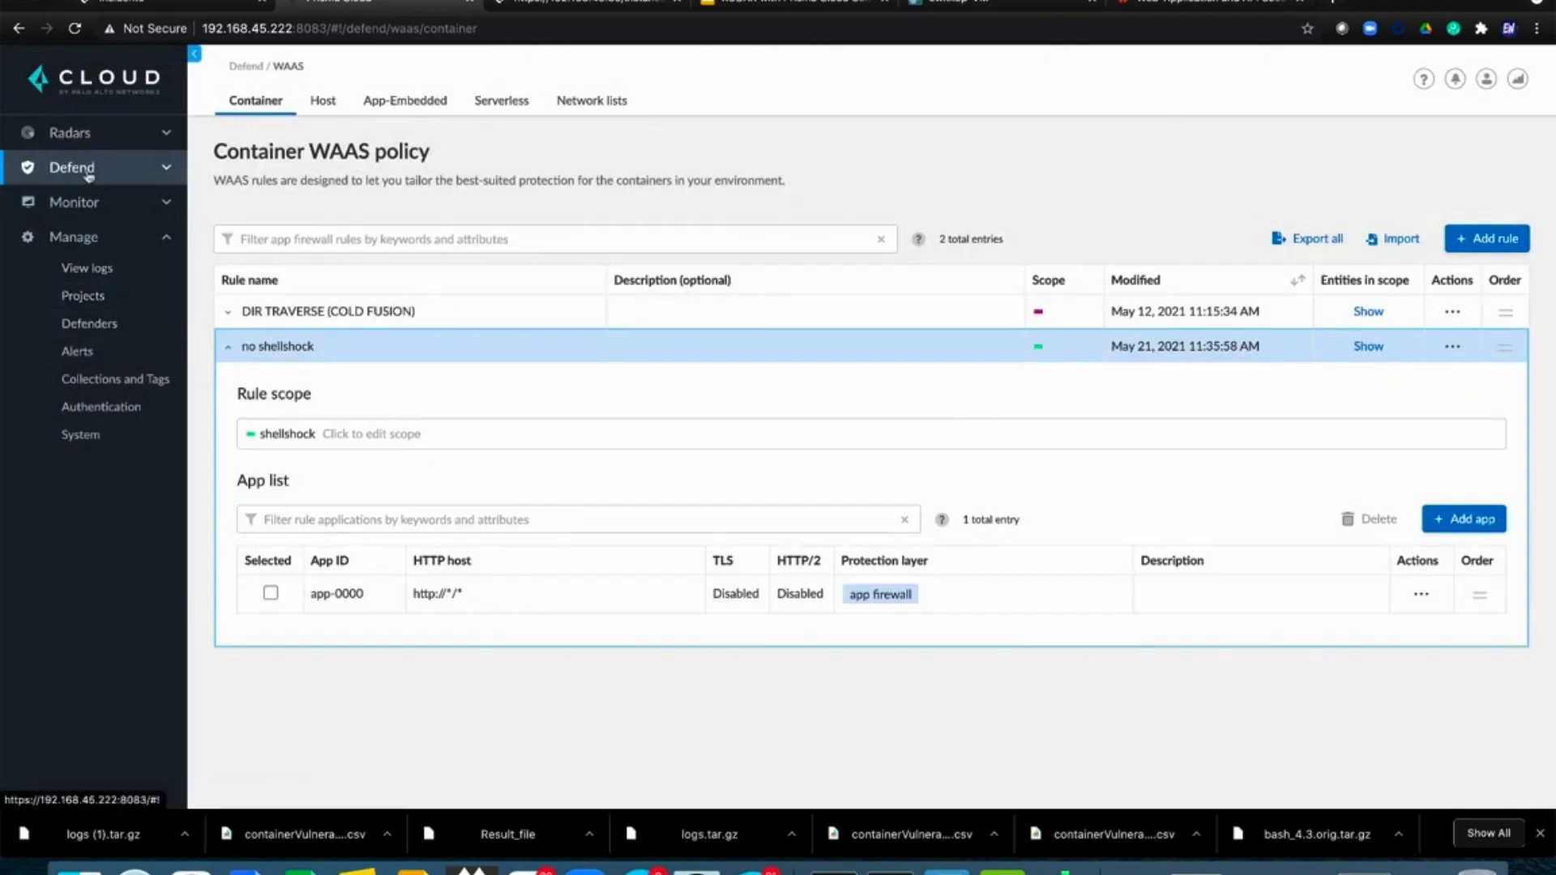
Step: Open the Attack Explorer dashboard to examine the audits correlated with attack techniques
{"action": "left_click", "coordinate": [77, 203]}
{"action": "left_click", "coordinate": [106, 235]}
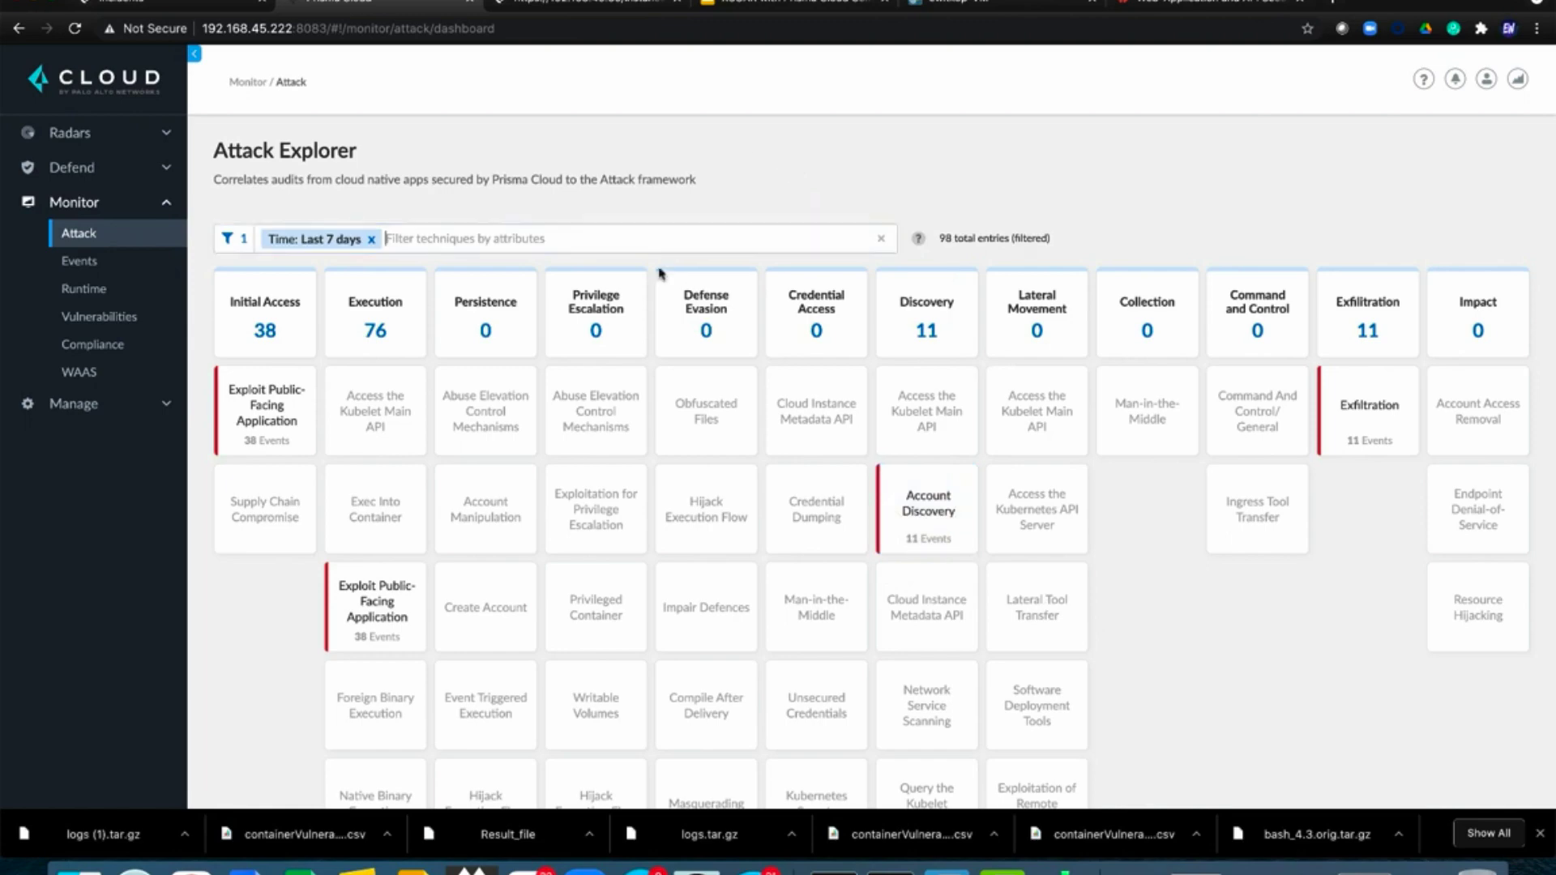
Step: Compare the IP addresses in the EDL_instance_1 list with the Palo Alto firewall's security rule that uses XSOAR-EDL as source
{"action": "left_click", "coordinate": [602, 10]}
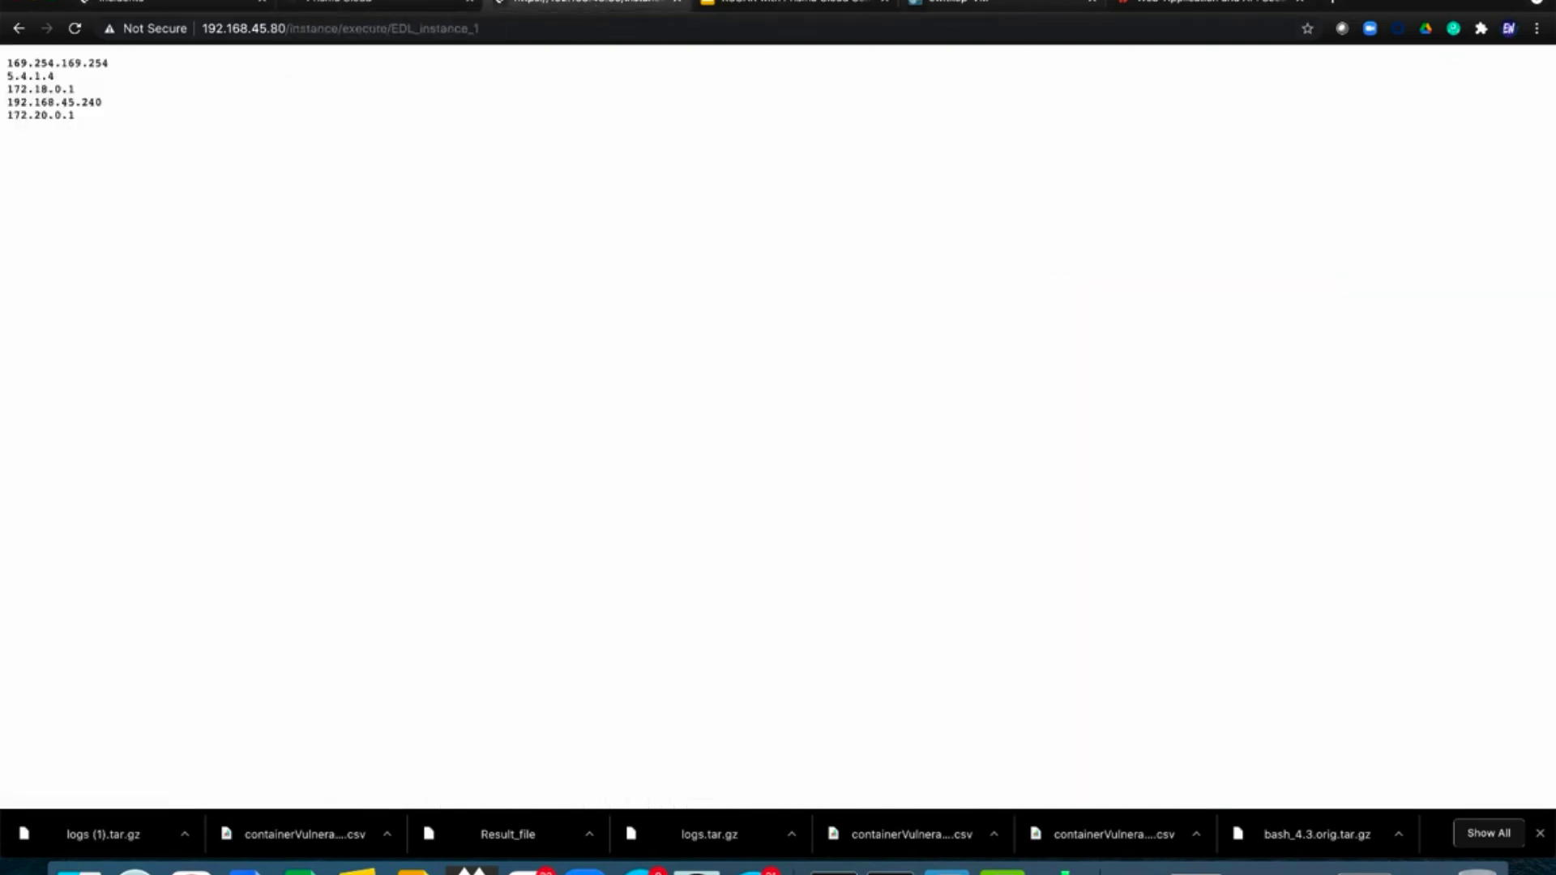
{"action": "left_click", "coordinate": [972, 6]}
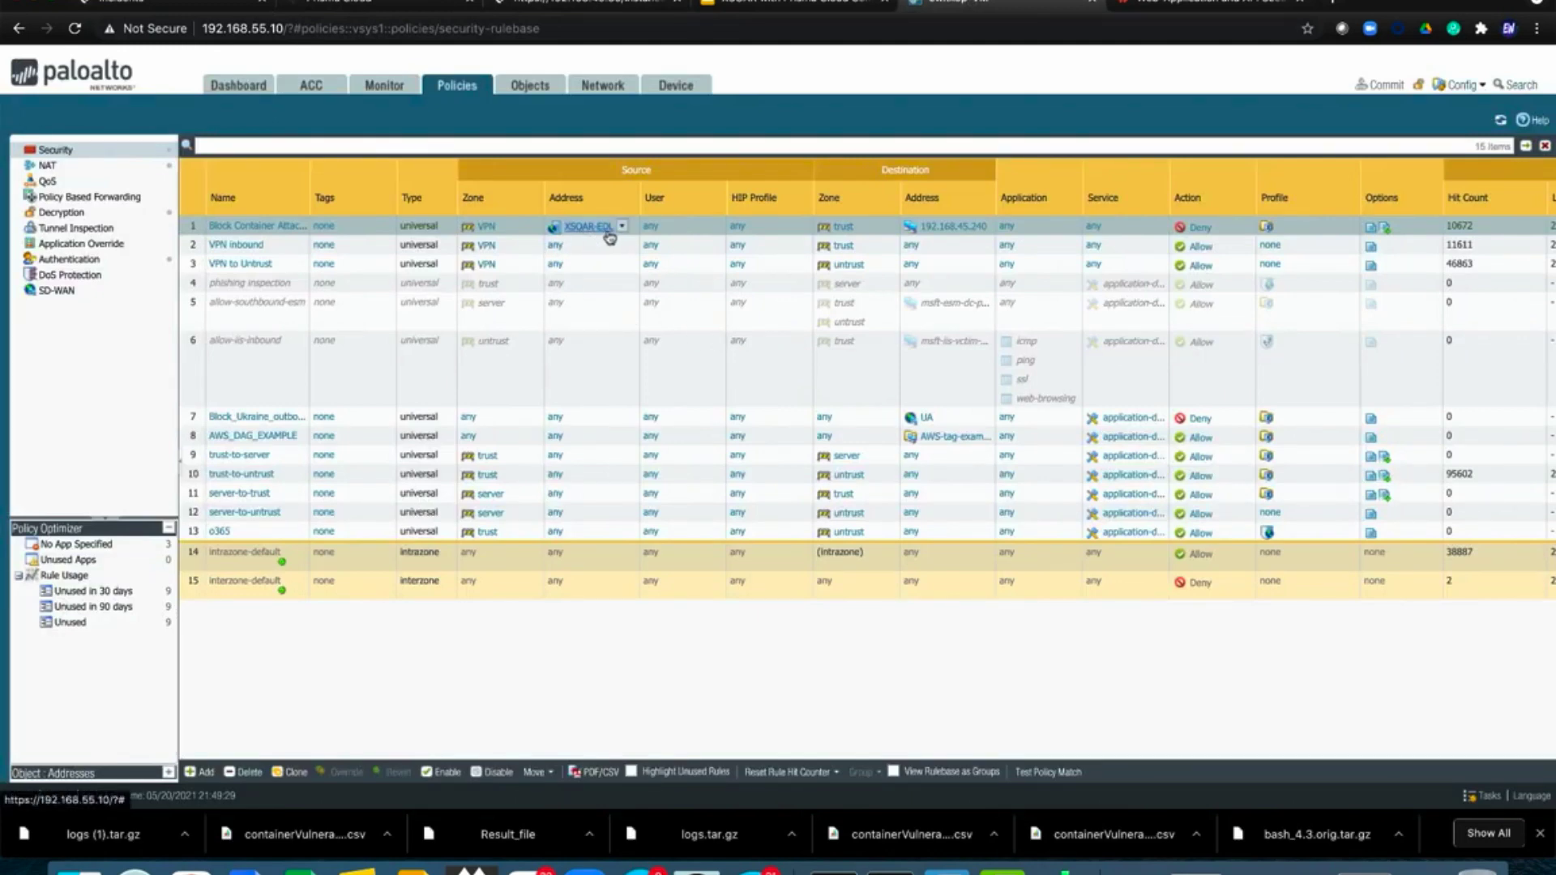
{"action": "left_click", "coordinate": [575, 7]}
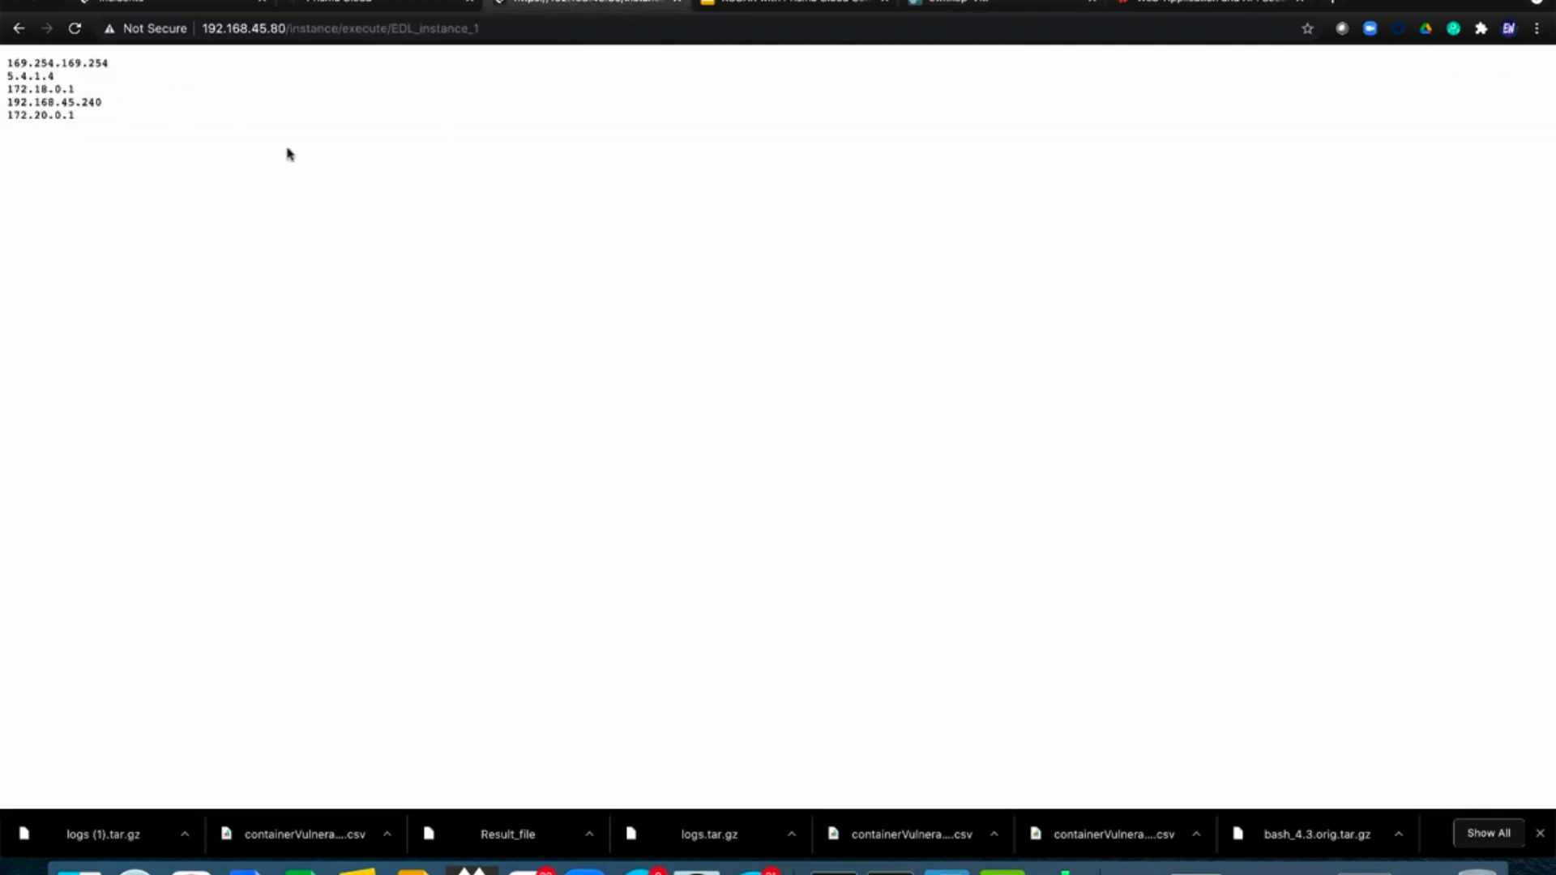
{"action": "left_click", "coordinate": [953, 7]}
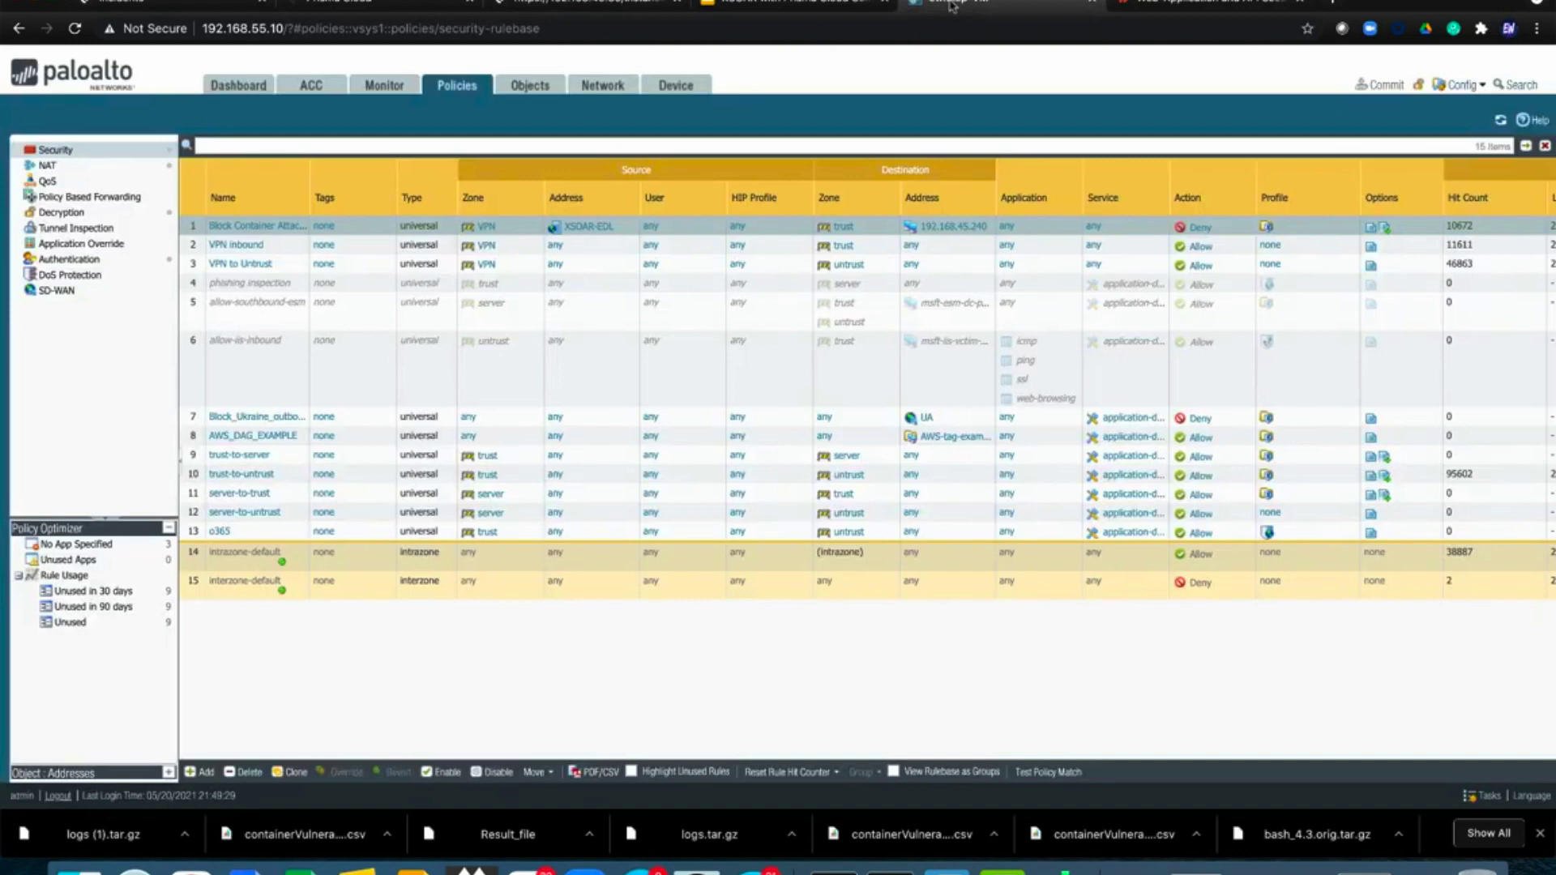
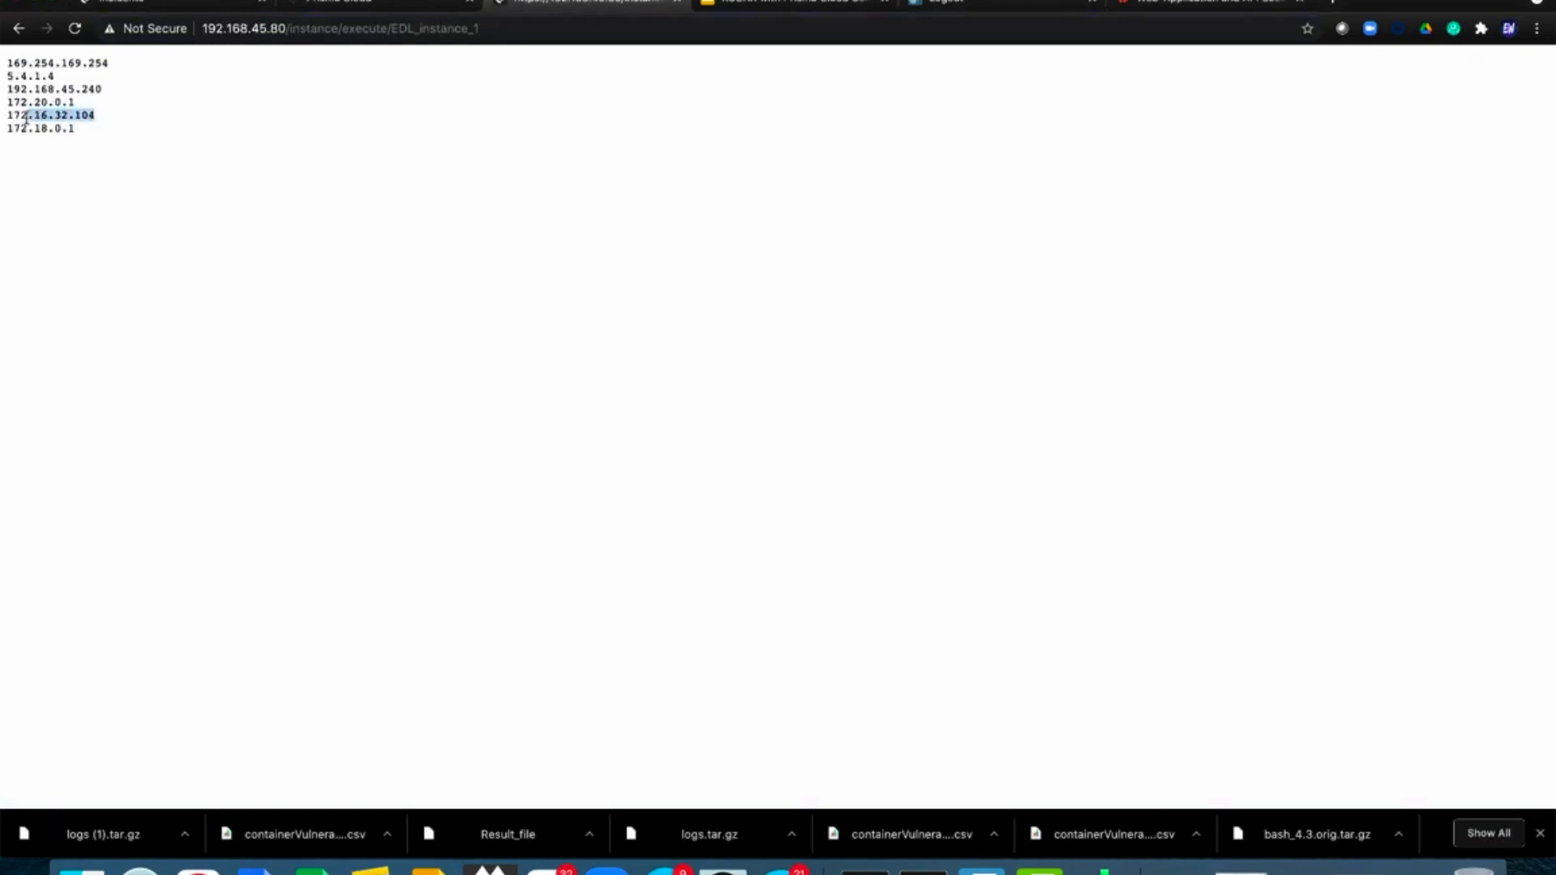
Step: Clear the text selection on the 172.16.32.104 entry in the EDL_instance_1 list
{"action": "left_click", "coordinate": [347, 206]}
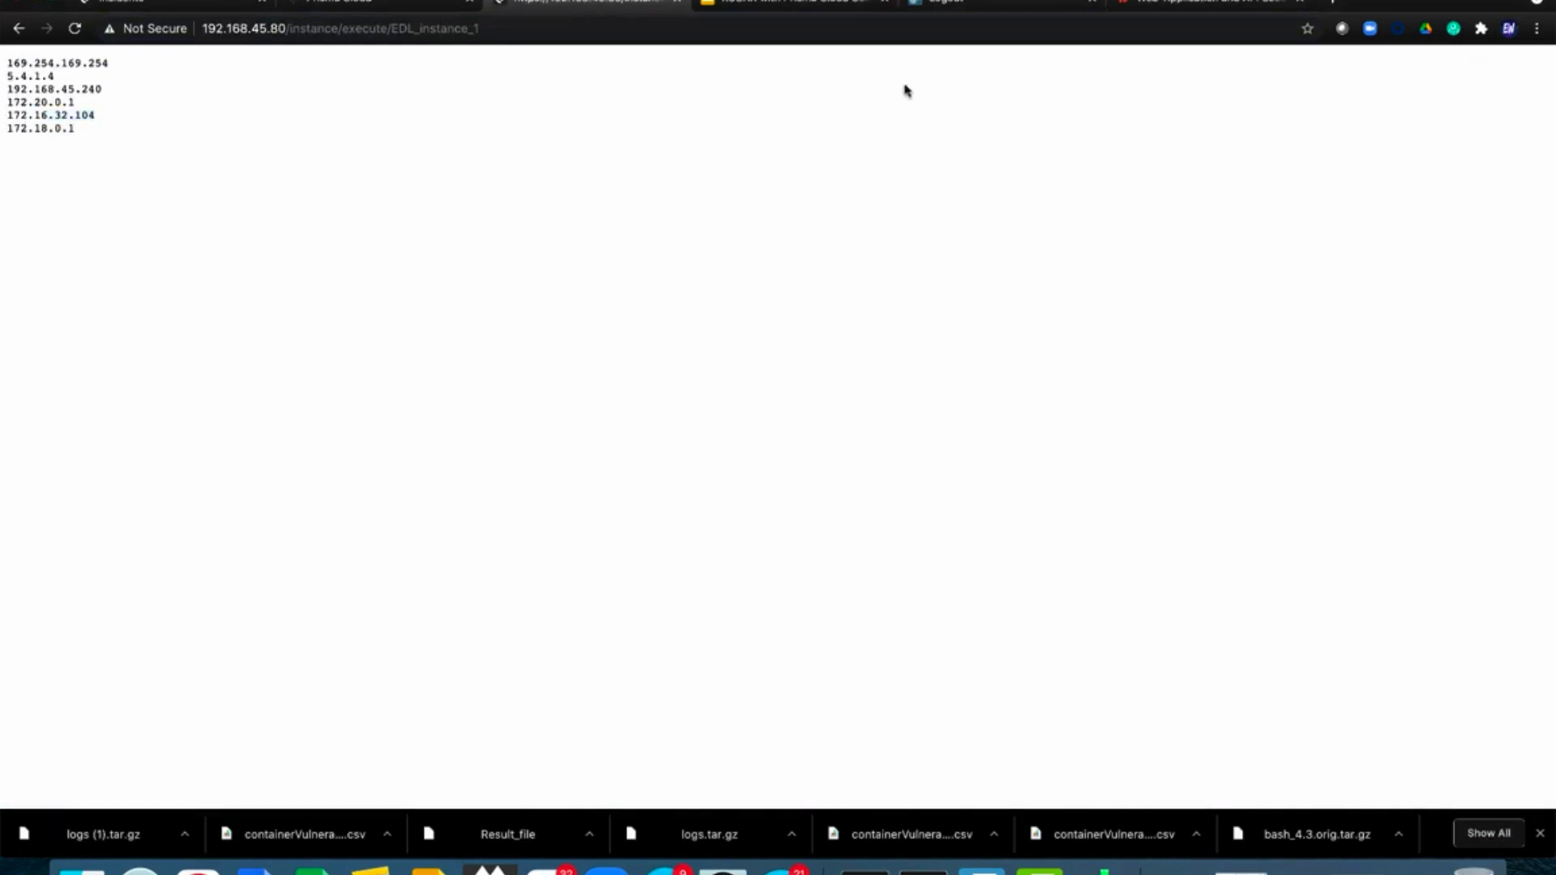
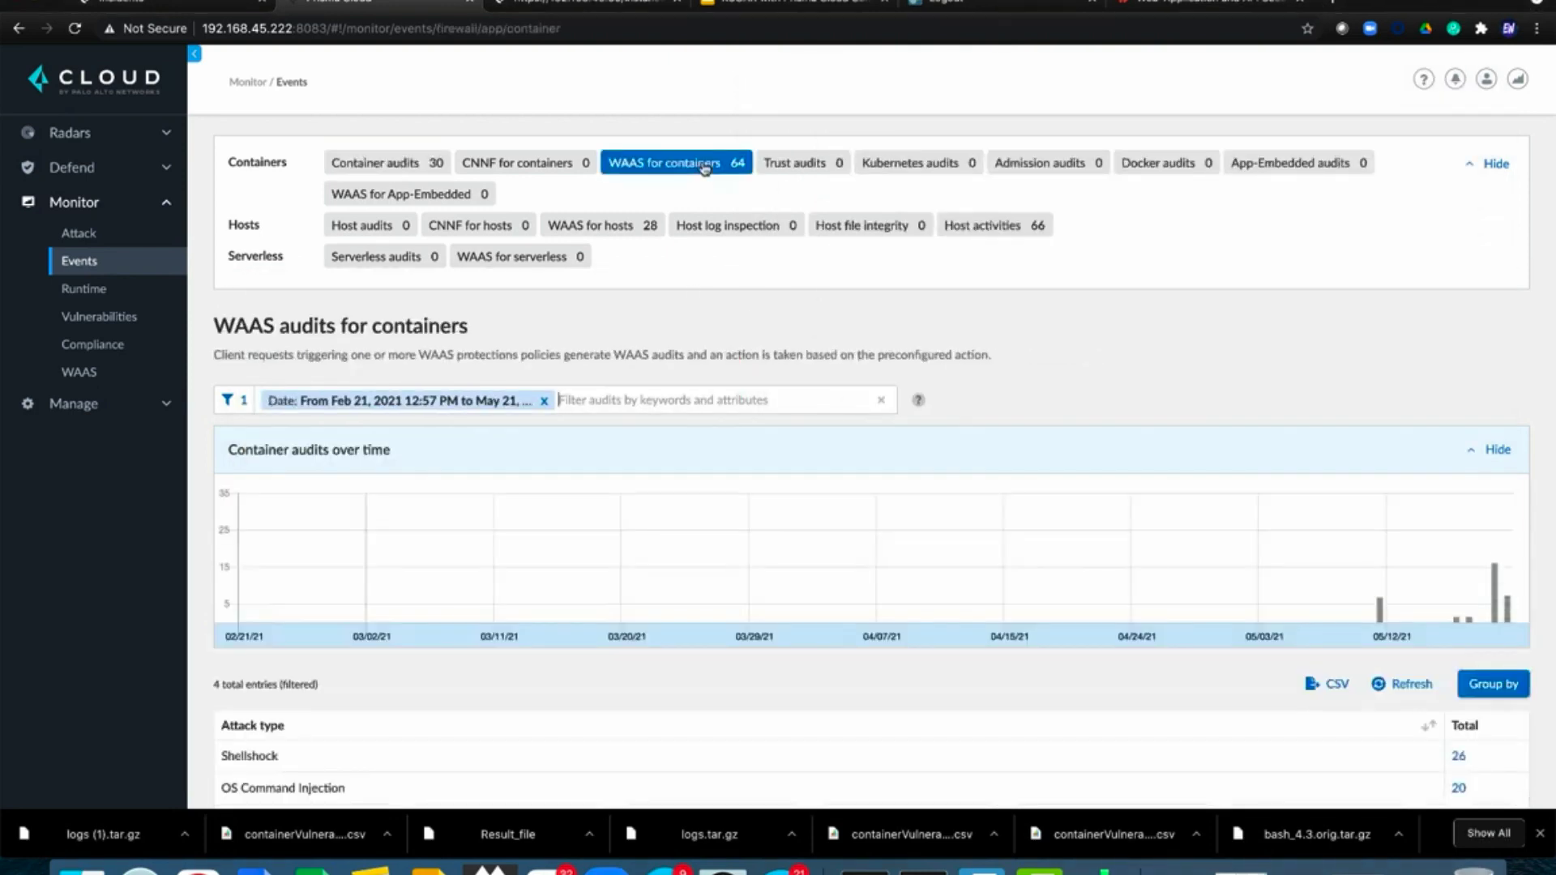
Step: Review the aggregated Shellshock WAAS events, checking the latest event's audit data, forensic message and attacker source IP, and close the details
{"action": "left_click", "coordinate": [1460, 758]}
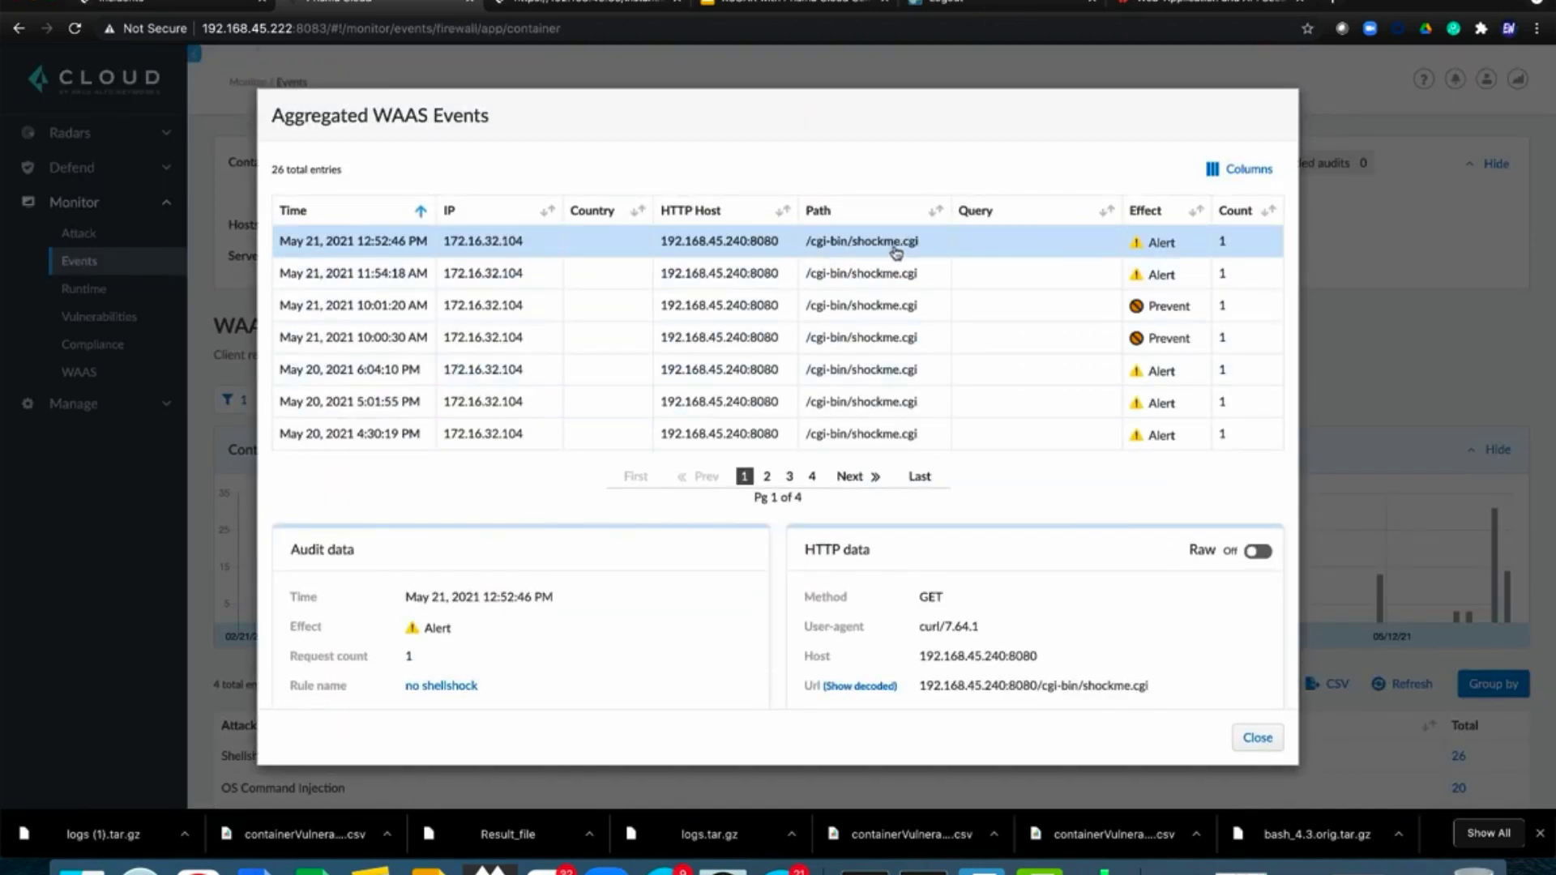
{"action": "scroll", "coordinate": [1129, 672], "scroll_direction": "down", "scroll_amount": 5}
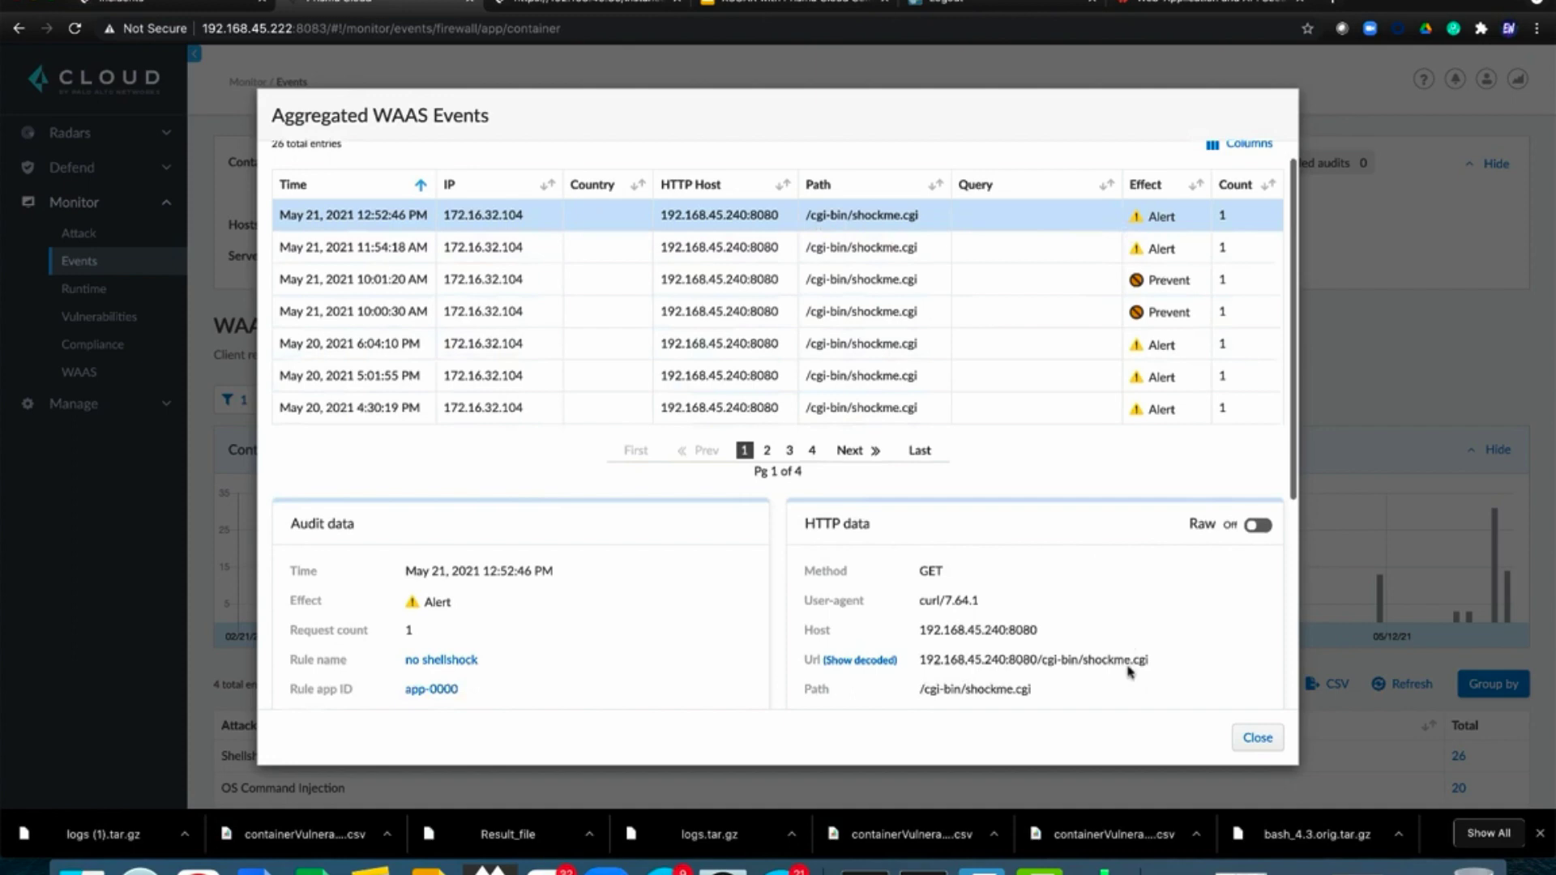
{"action": "scroll", "coordinate": [1129, 672], "scroll_direction": "down", "scroll_amount": 3}
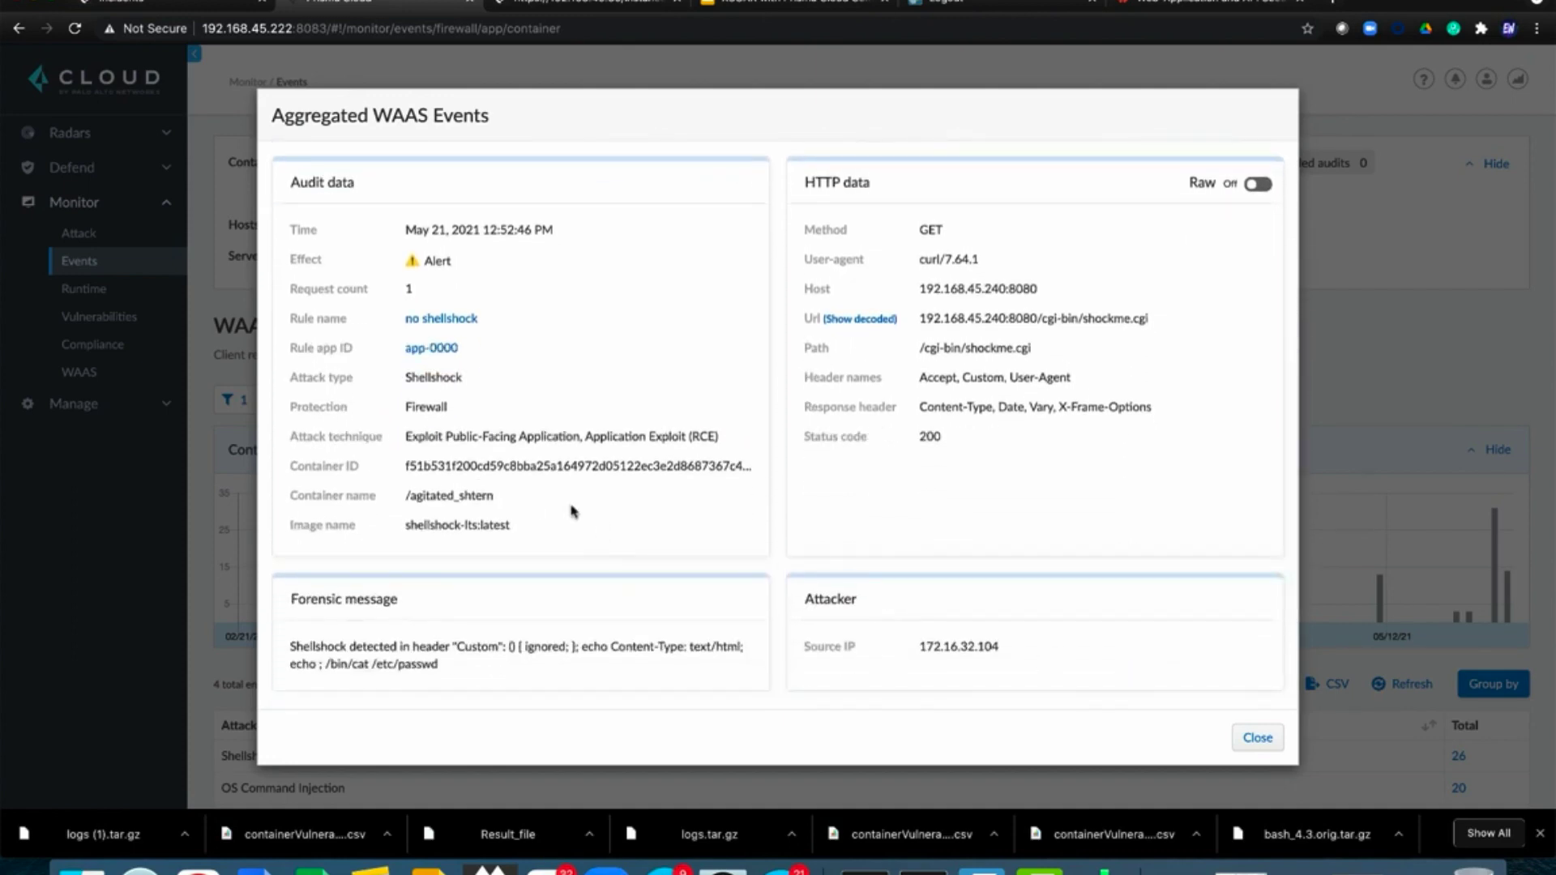
{"action": "double_click", "coordinate": [337, 646]}
{"action": "left_click_drag", "start_coordinate": [953, 439], "coordinate": [826, 448]}
{"action": "left_click", "coordinate": [941, 480]}
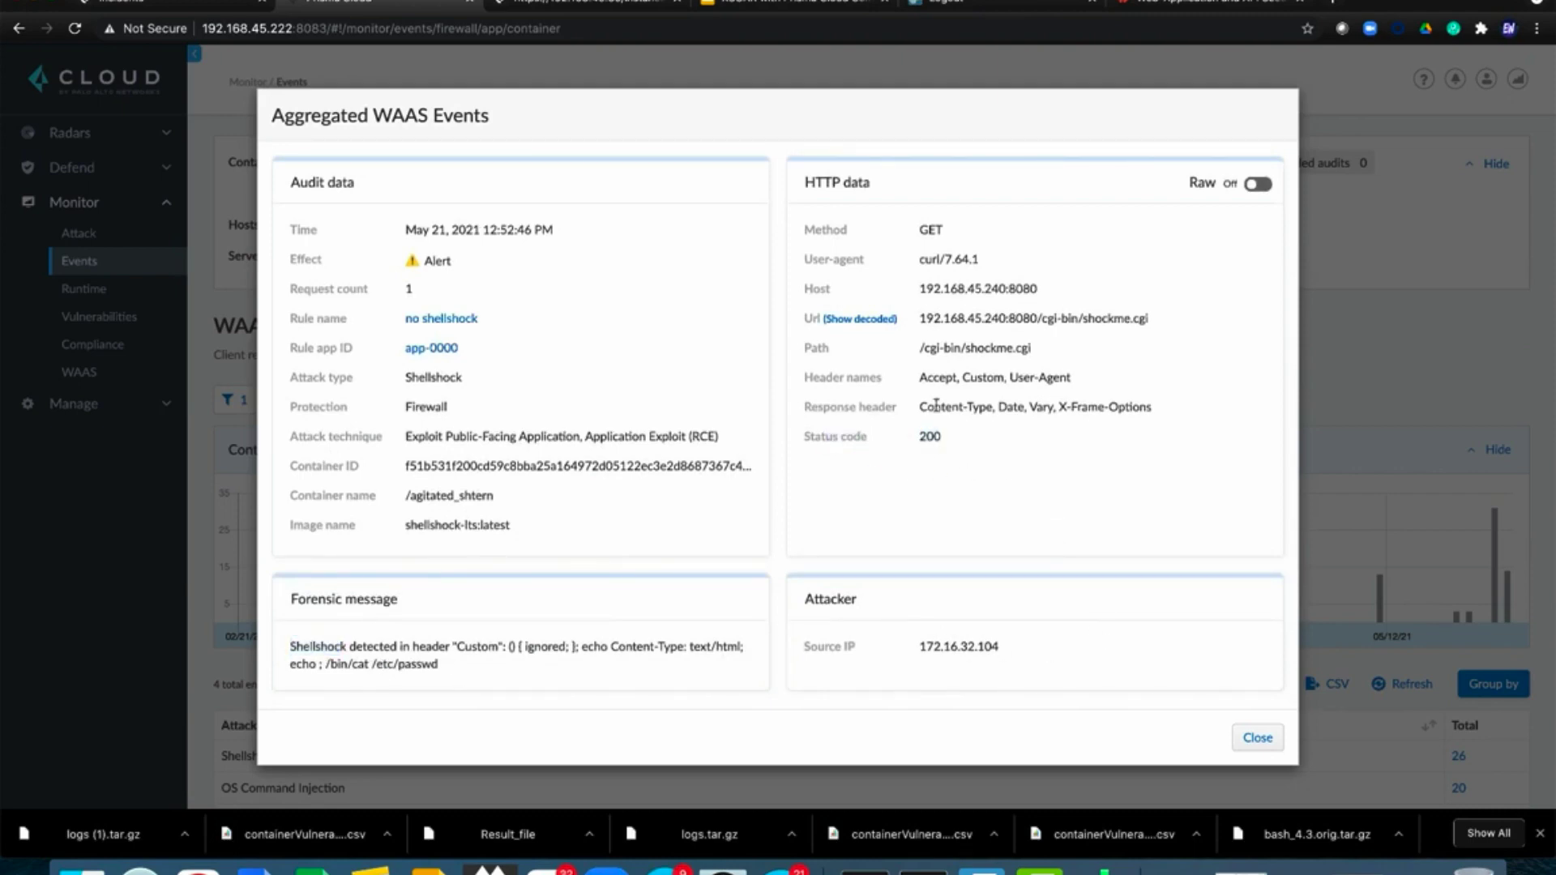
{"action": "left_click", "coordinate": [1260, 739]}
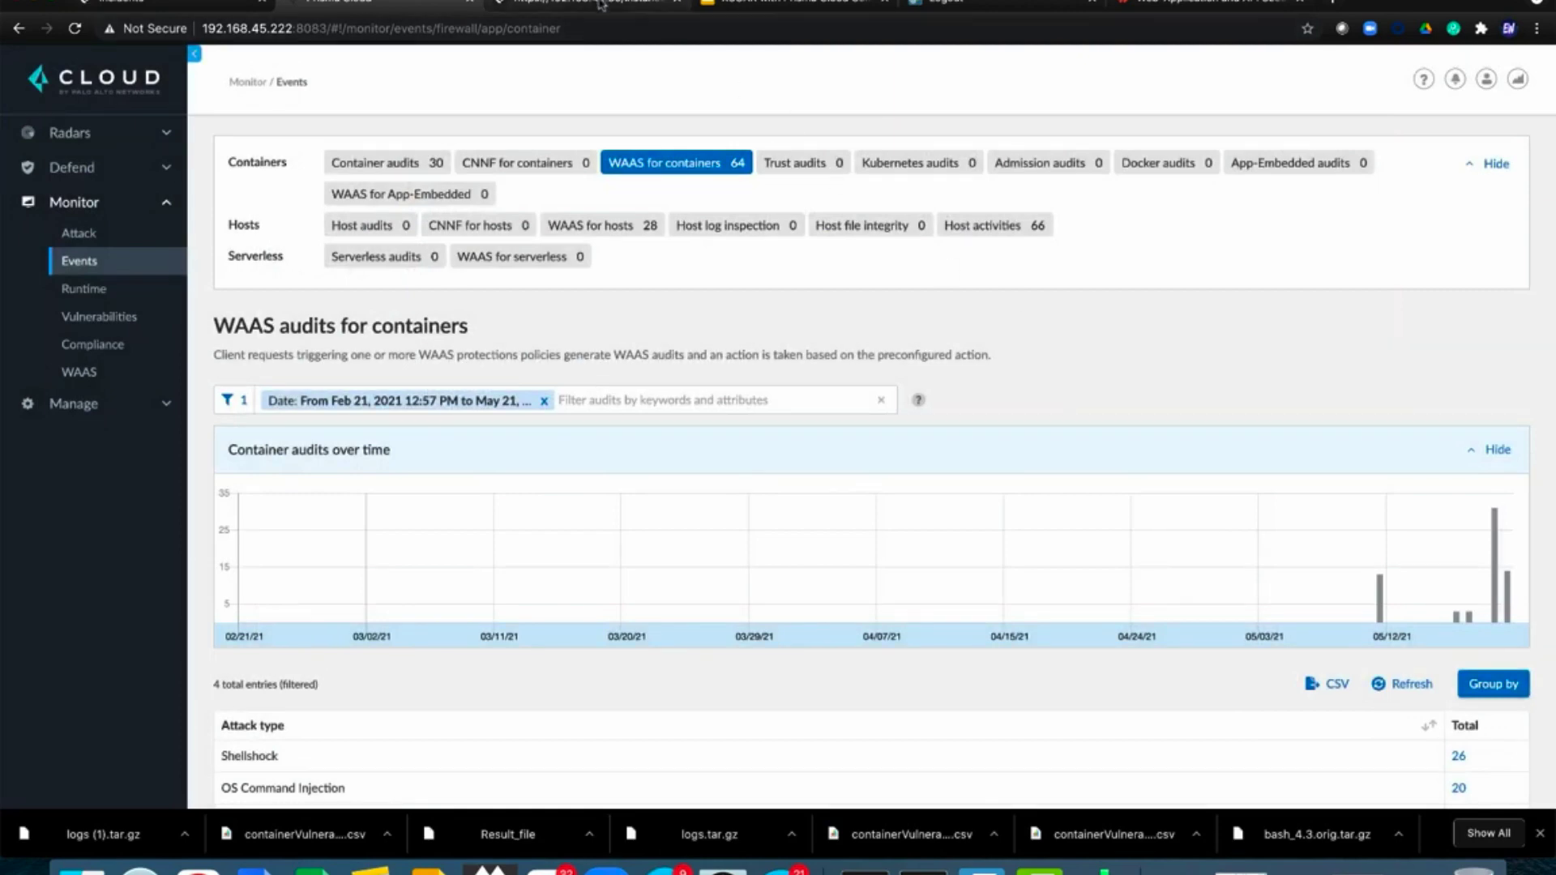
Step: Switch to XSOAR and open incident #489688, the Shellshock container app firewall audit alert, from the incident list
{"action": "left_click", "coordinate": [567, 4]}
{"action": "left_click", "coordinate": [146, 4]}
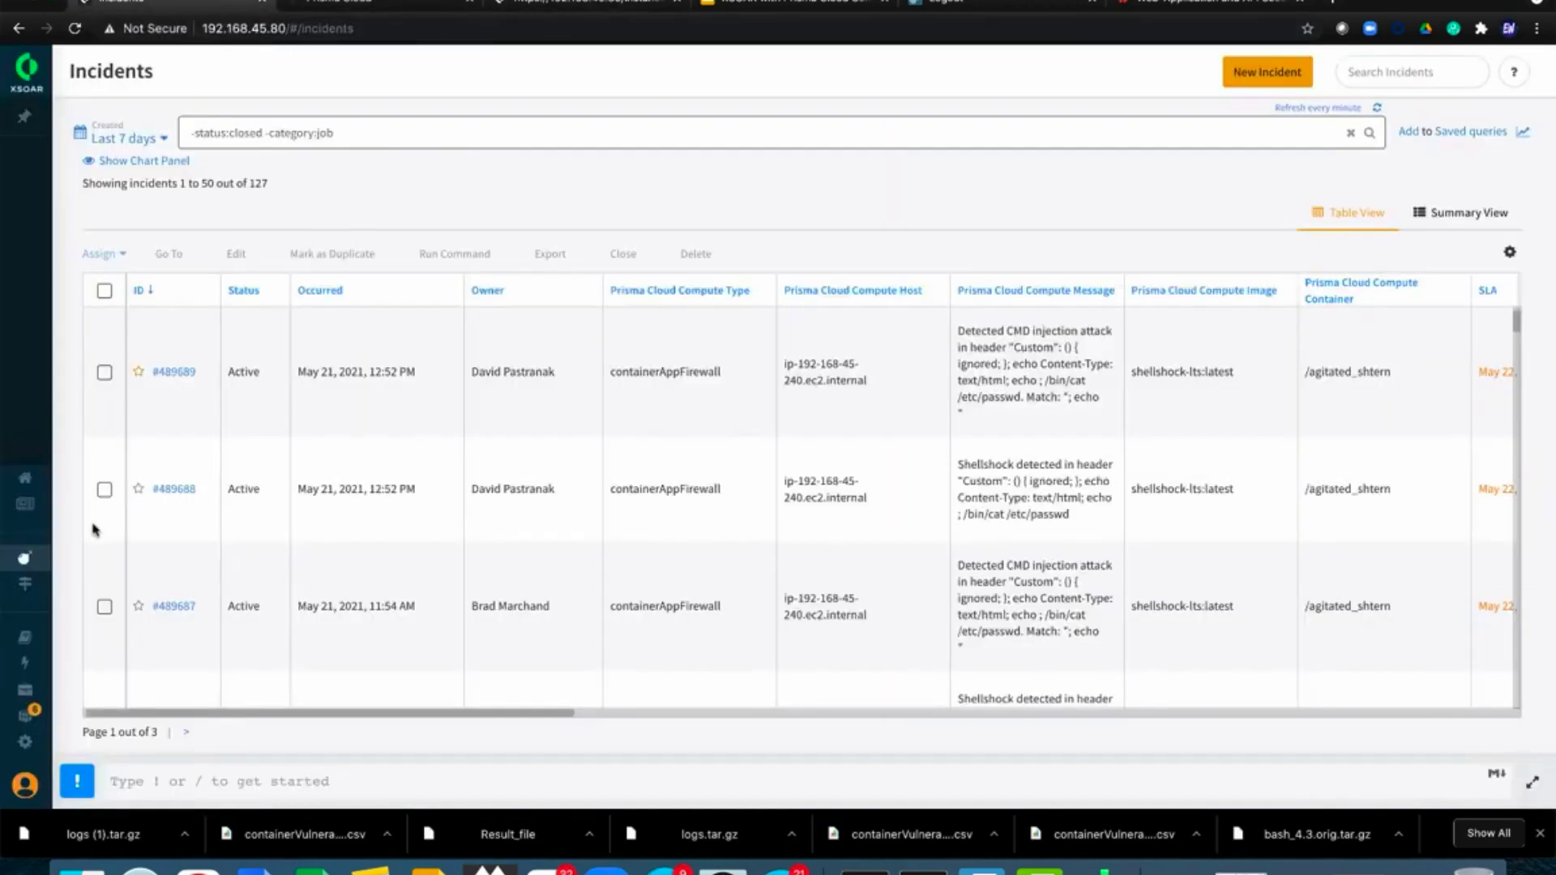
{"action": "mouse_move", "coordinate": [36, 649]}
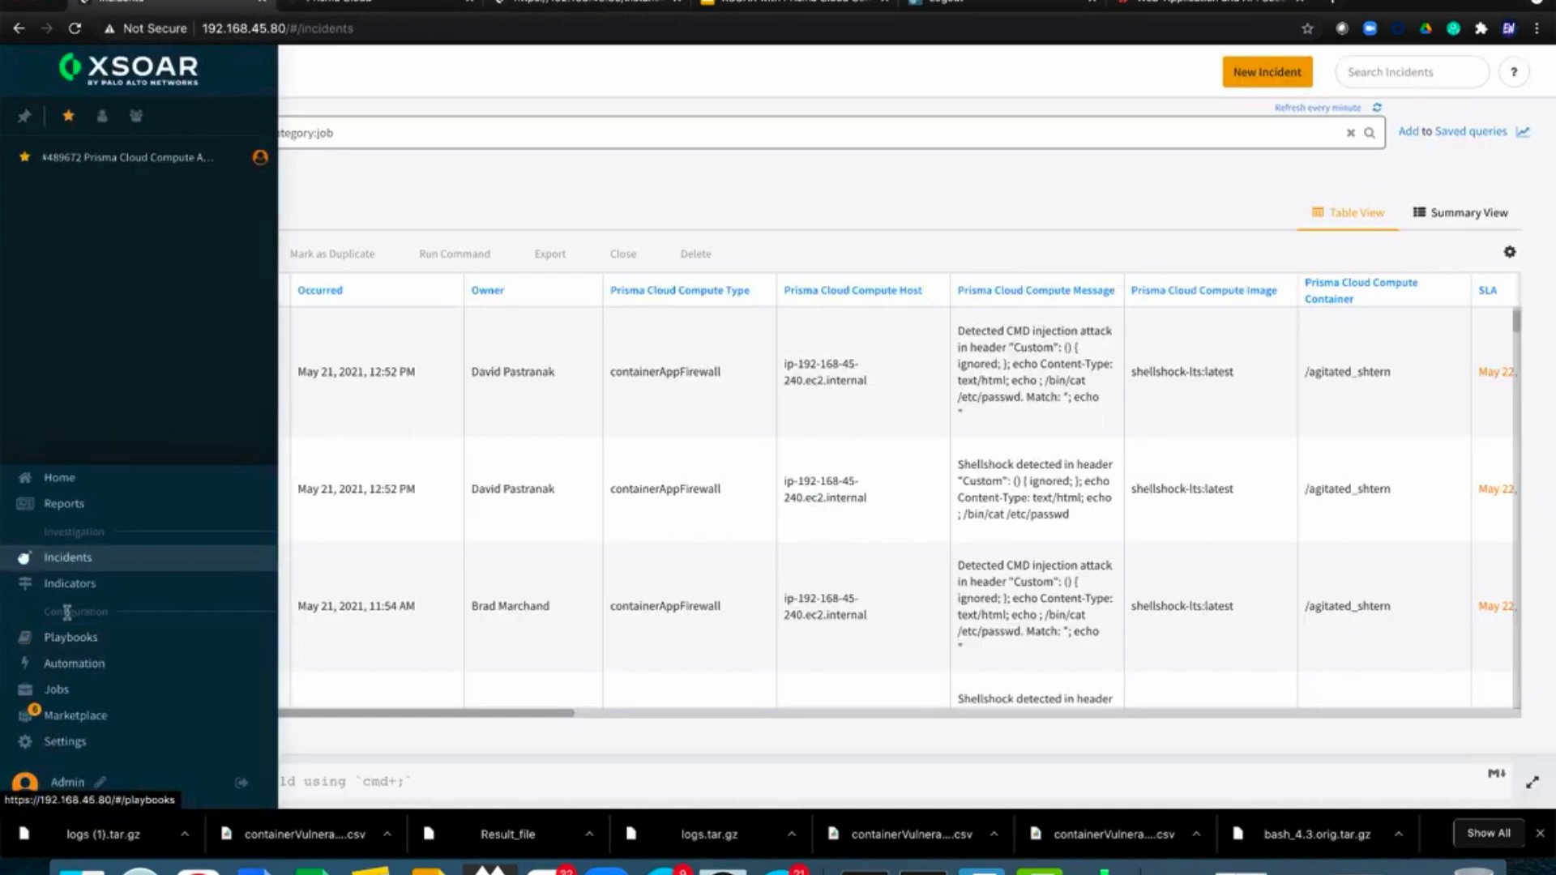
{"action": "left_click", "coordinate": [76, 563]}
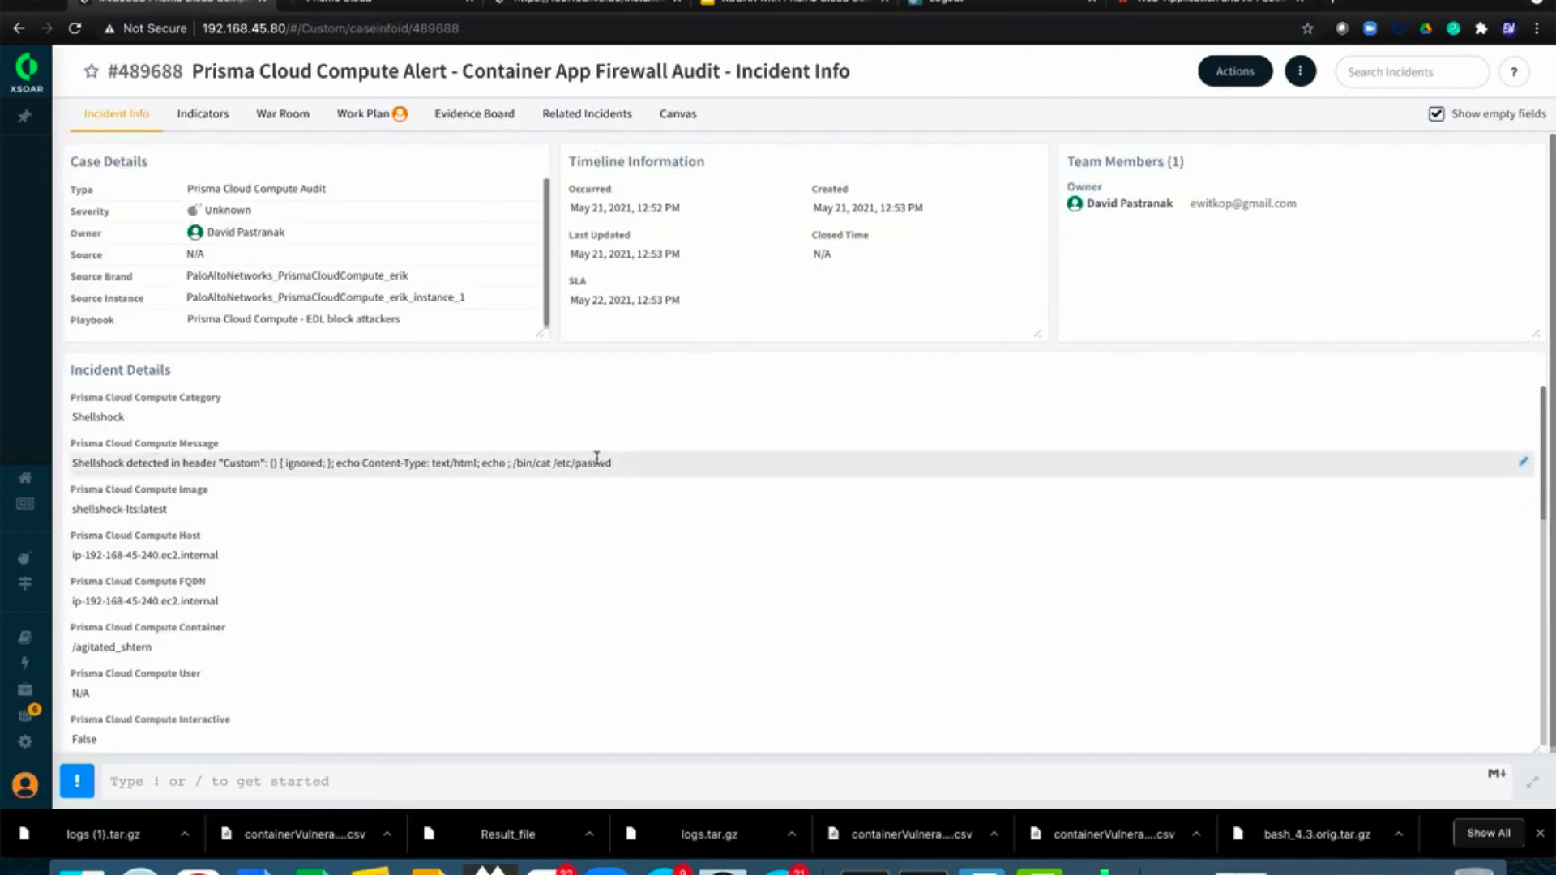
Step: Examine the Shellshock incident's details, including the Prisma Cloud Compute message, image, host, container and rule
{"action": "left_click_drag", "start_coordinate": [633, 467], "coordinate": [256, 466]}
{"action": "scroll", "coordinate": [362, 514], "scroll_direction": "down", "scroll_amount": 1}
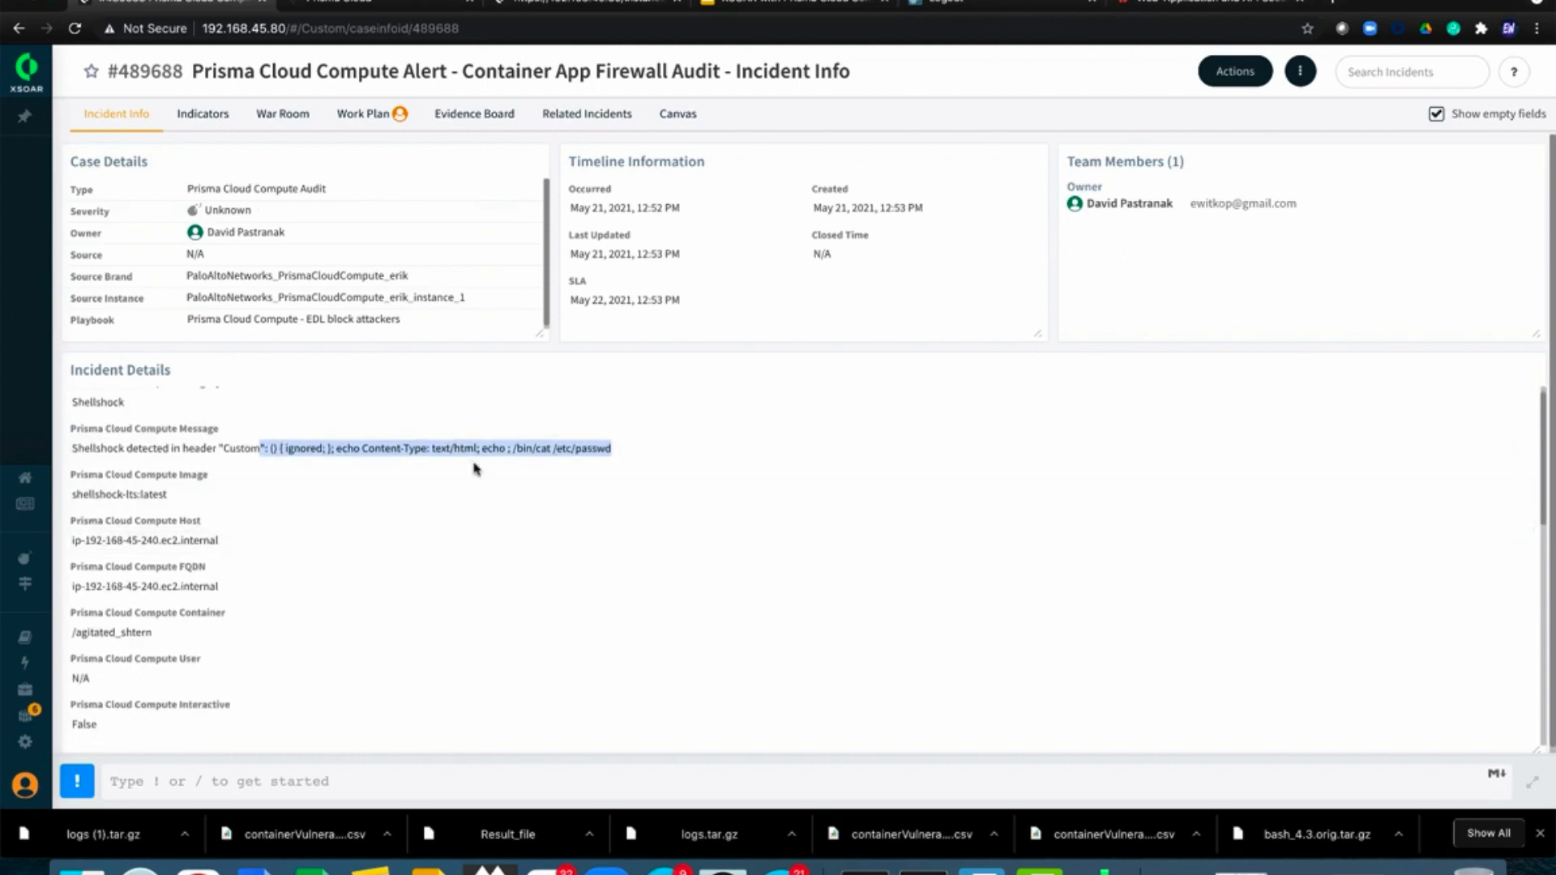
{"action": "scroll", "coordinate": [594, 622], "scroll_direction": "down", "scroll_amount": 3}
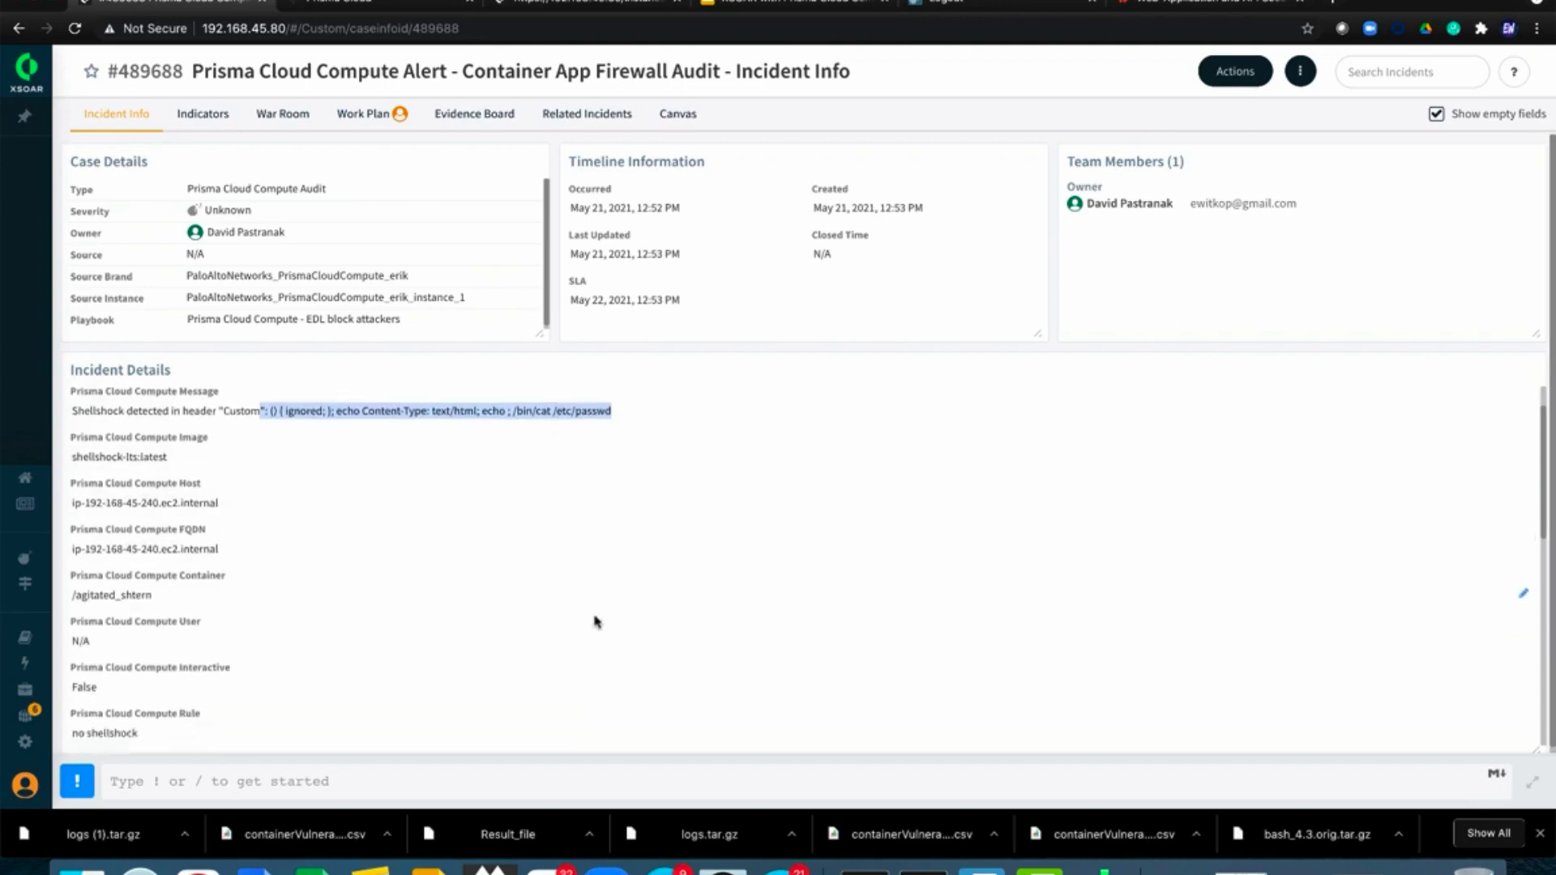
{"action": "scroll", "coordinate": [595, 622], "scroll_direction": "down", "scroll_amount": 2}
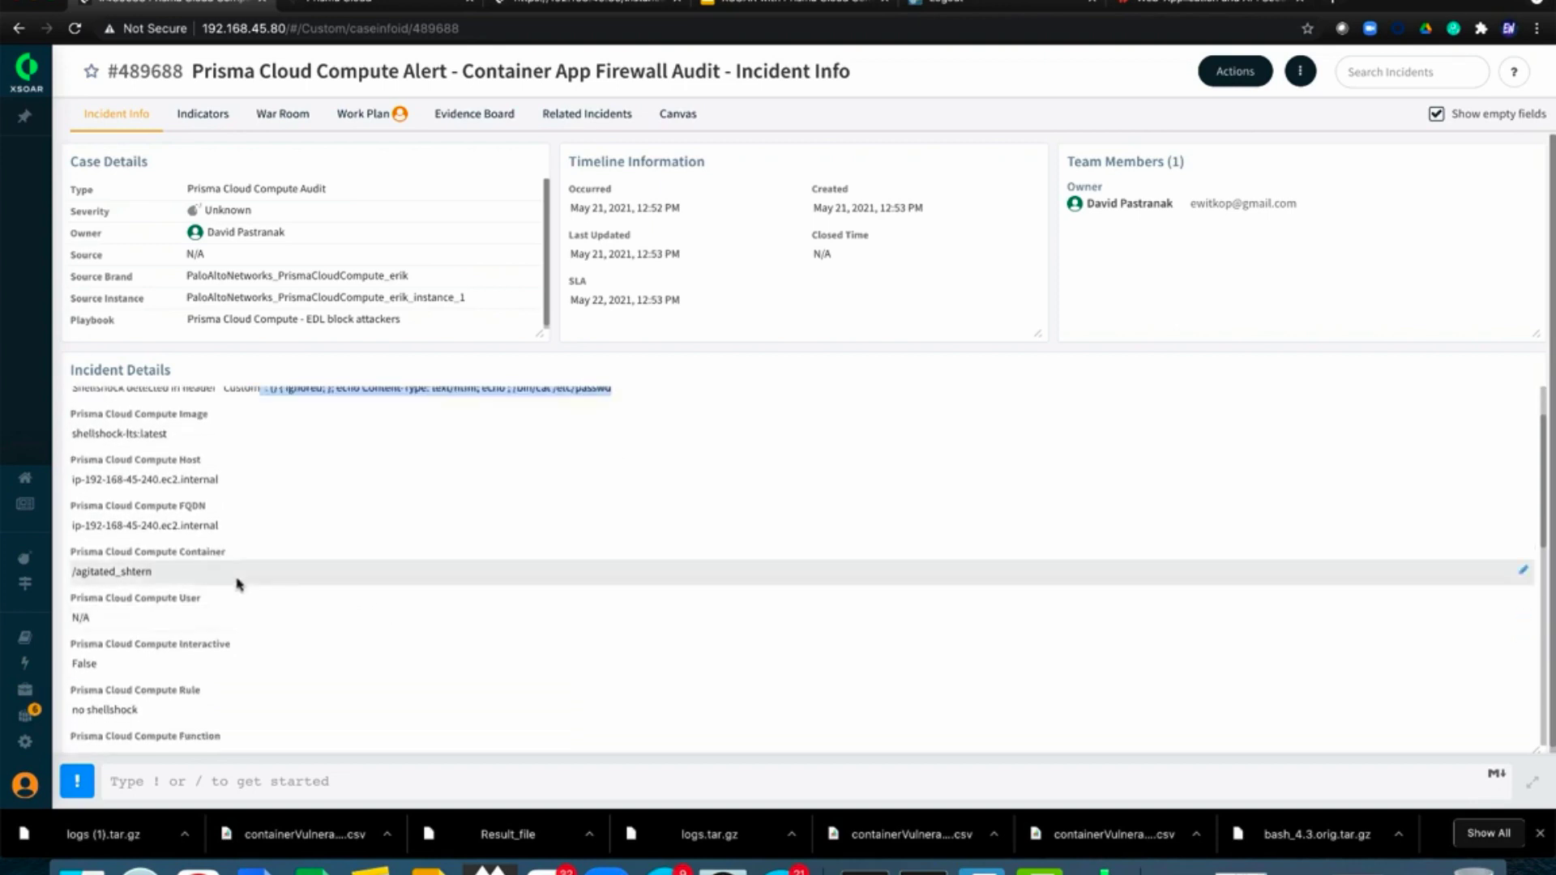
{"action": "scroll", "coordinate": [218, 559], "scroll_direction": "up", "scroll_amount": 2}
{"action": "left_click_drag", "start_coordinate": [203, 495], "coordinate": [106, 497]}
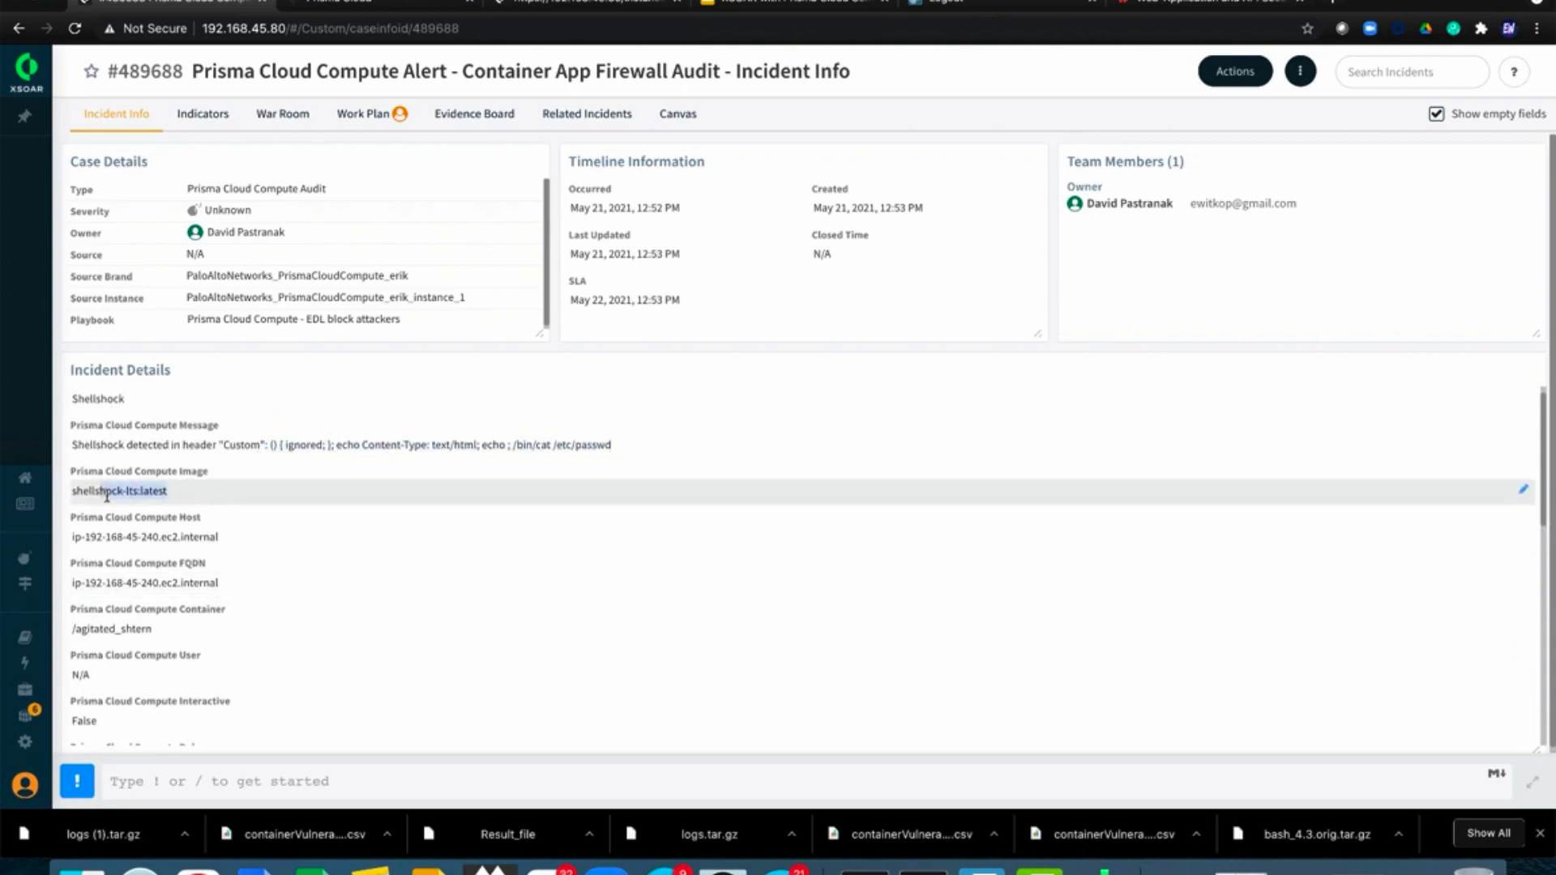
{"action": "scroll", "coordinate": [339, 509], "scroll_direction": "down", "scroll_amount": 5}
{"action": "scroll", "coordinate": [338, 509], "scroll_direction": "up", "scroll_amount": 4}
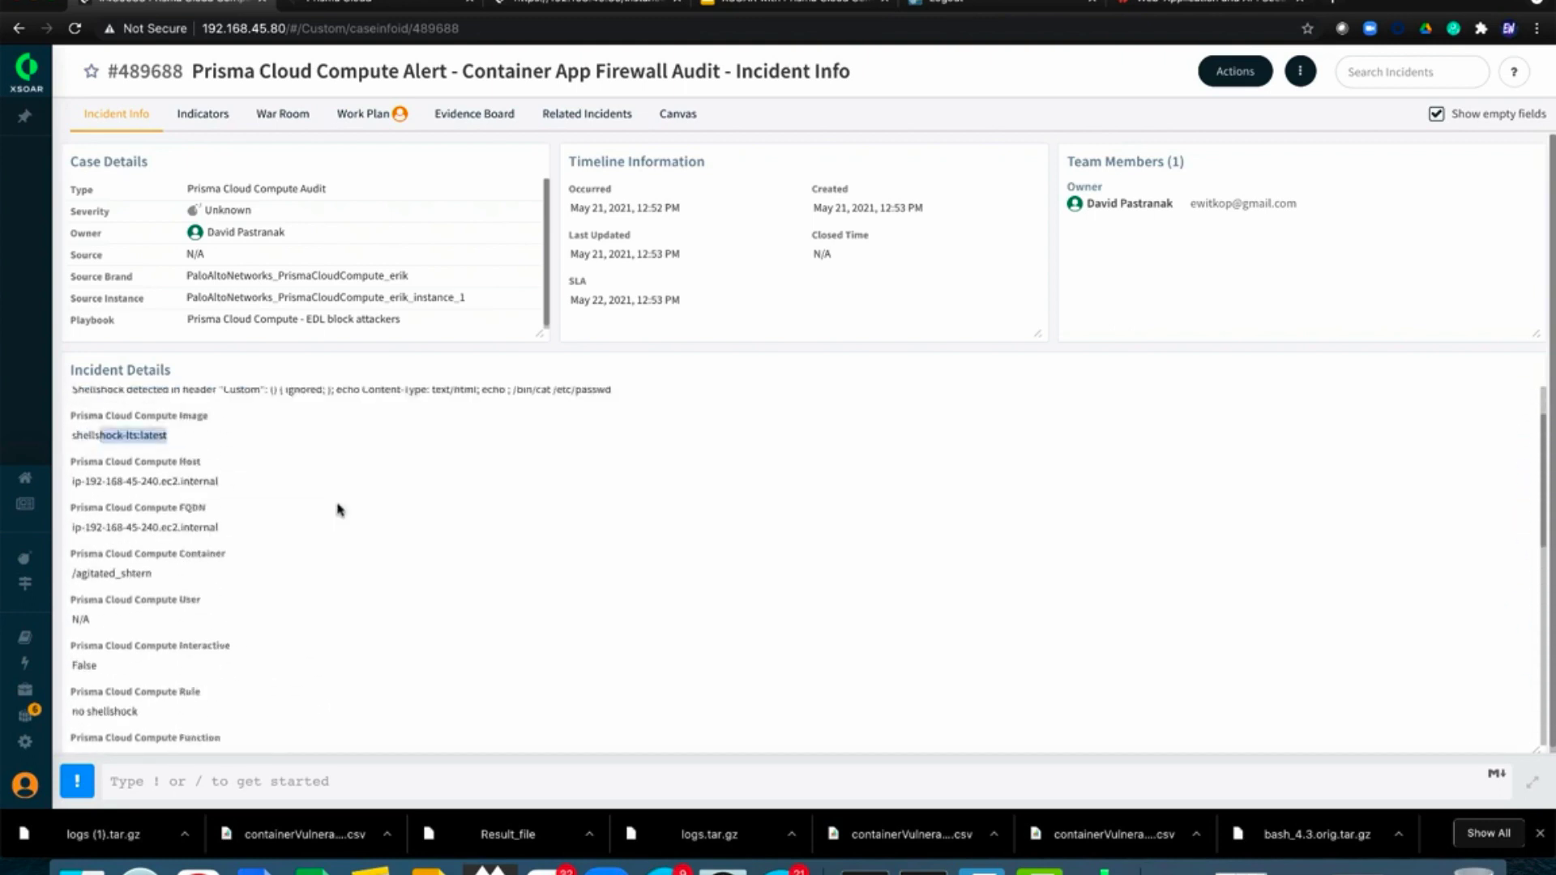
{"action": "scroll", "coordinate": [339, 509], "scroll_direction": "up", "scroll_amount": 1}
Step: Open the incident's work plan, review the results of the Print Hostname, Image and Container info task, and close its details
{"action": "left_click", "coordinate": [358, 121]}
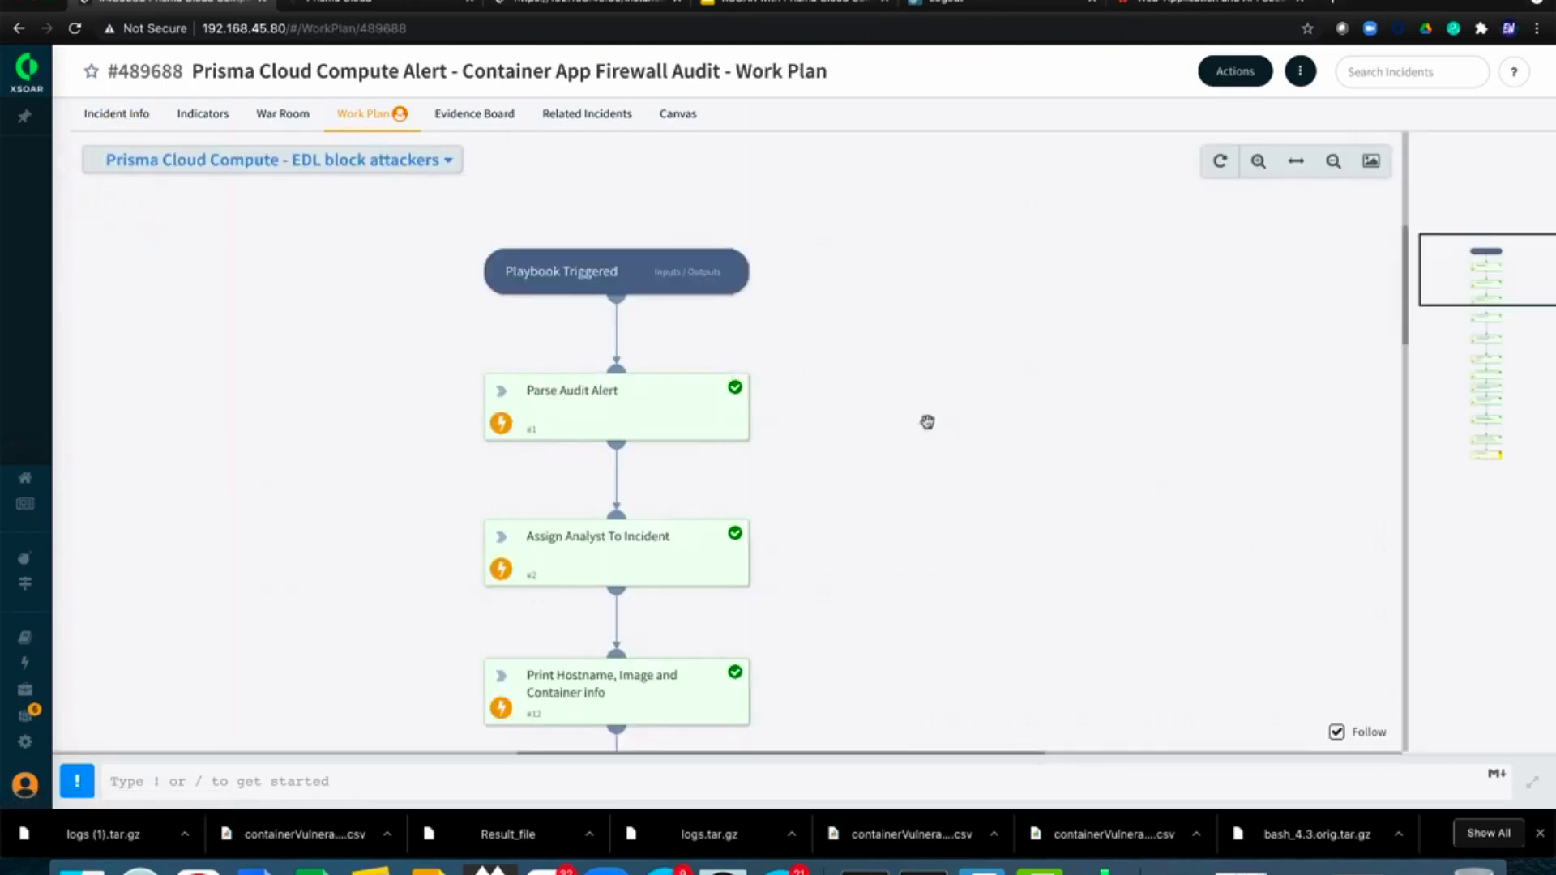
{"action": "left_click_drag", "start_coordinate": [883, 436], "coordinate": [1039, 384]}
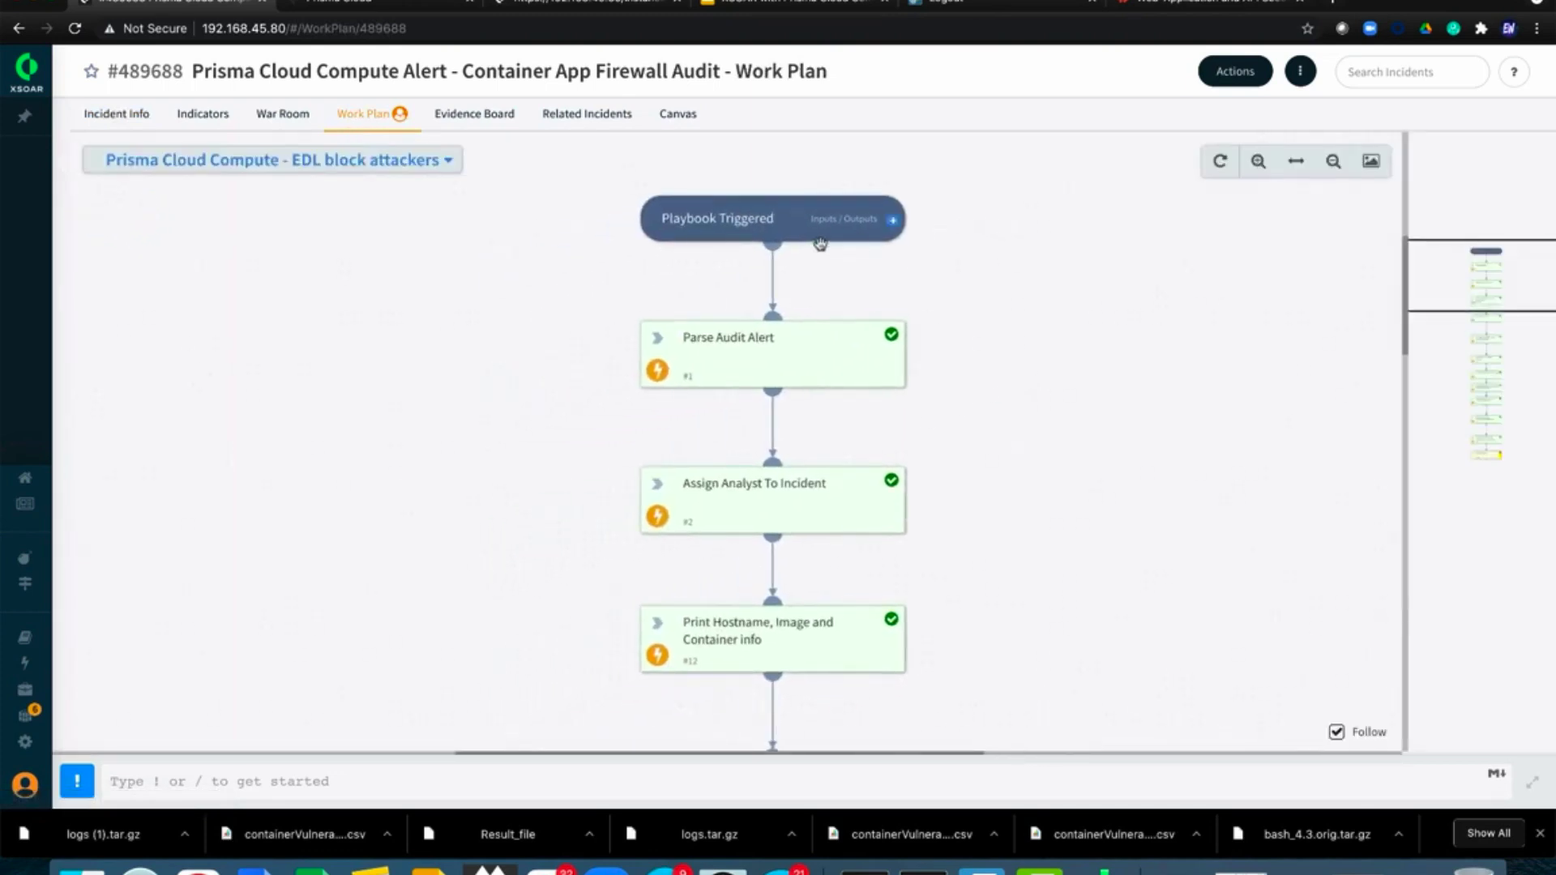
{"action": "left_click_drag", "start_coordinate": [1070, 451], "coordinate": [1076, 315]}
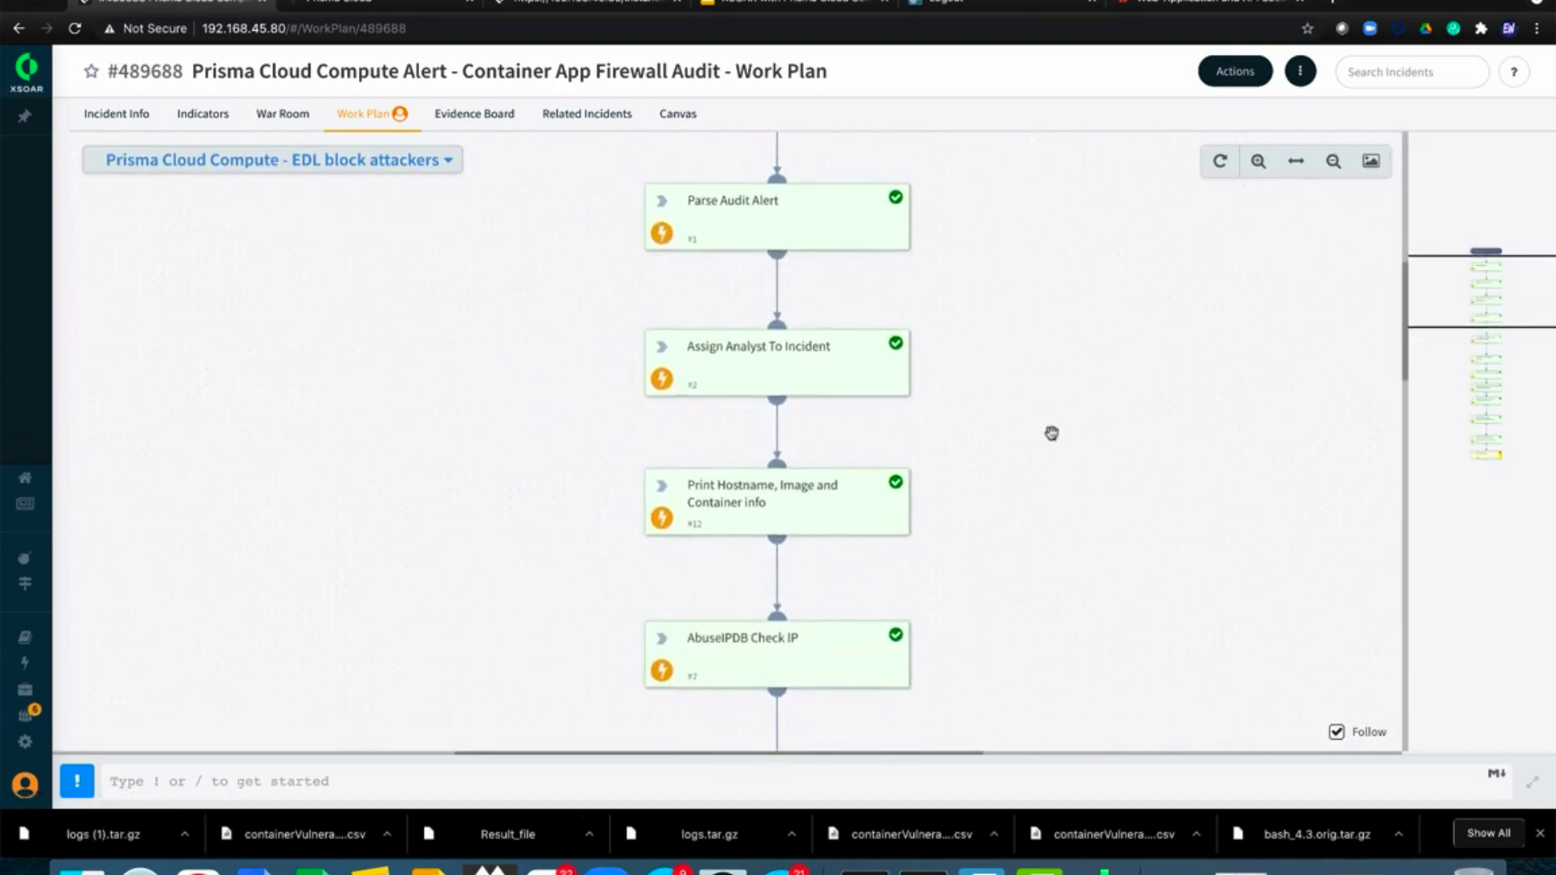
{"action": "left_click_drag", "start_coordinate": [1015, 440], "coordinate": [1017, 351]}
{"action": "scroll", "coordinate": [1051, 348], "scroll_direction": "down", "scroll_amount": 3}
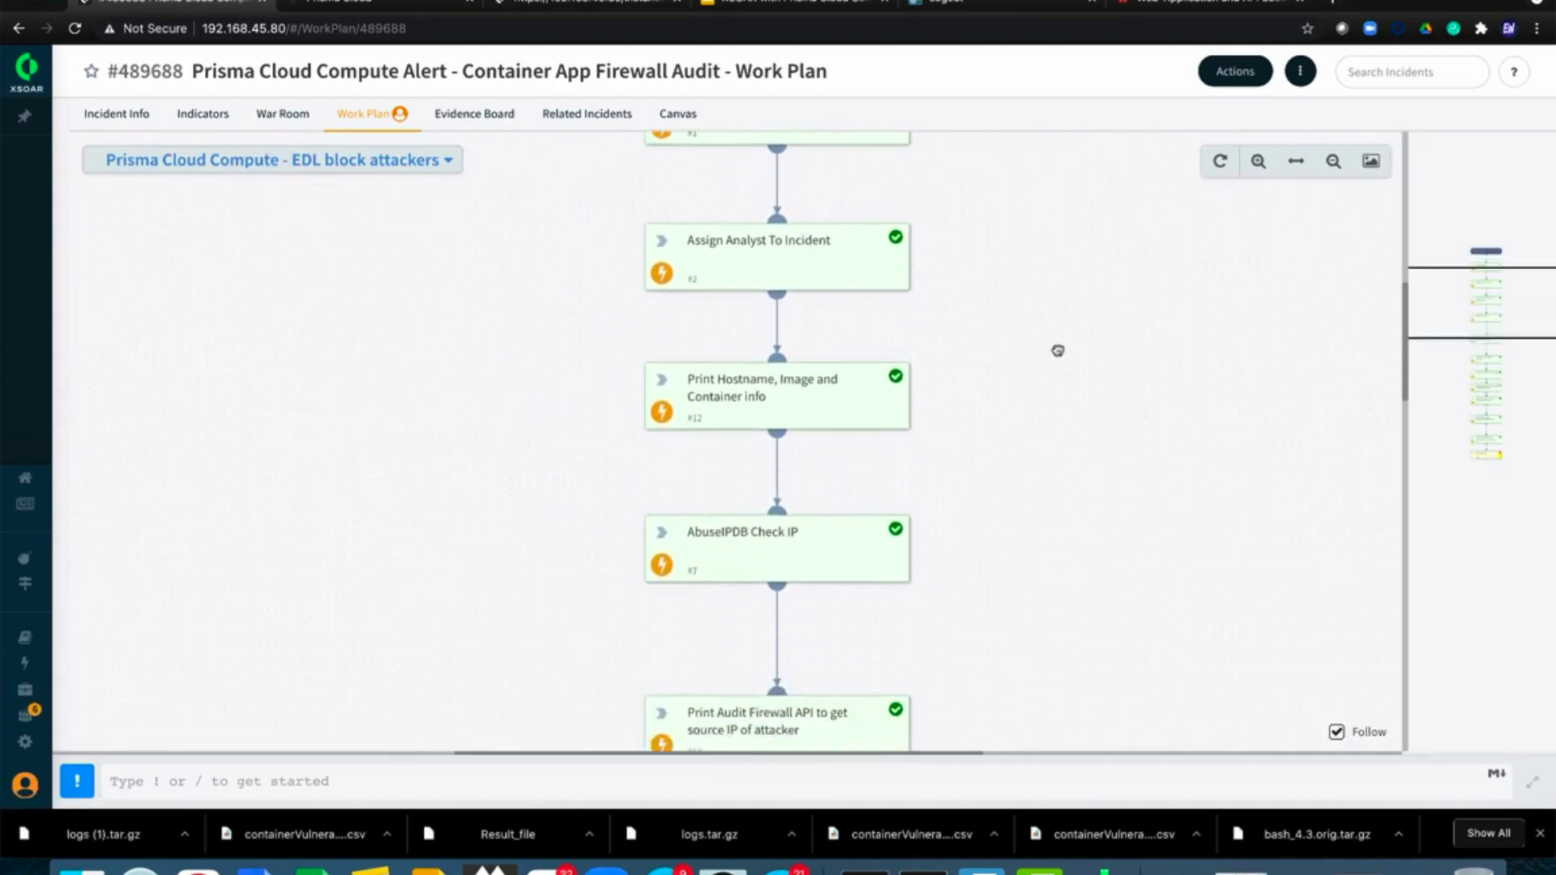
{"action": "left_click", "coordinate": [787, 350]}
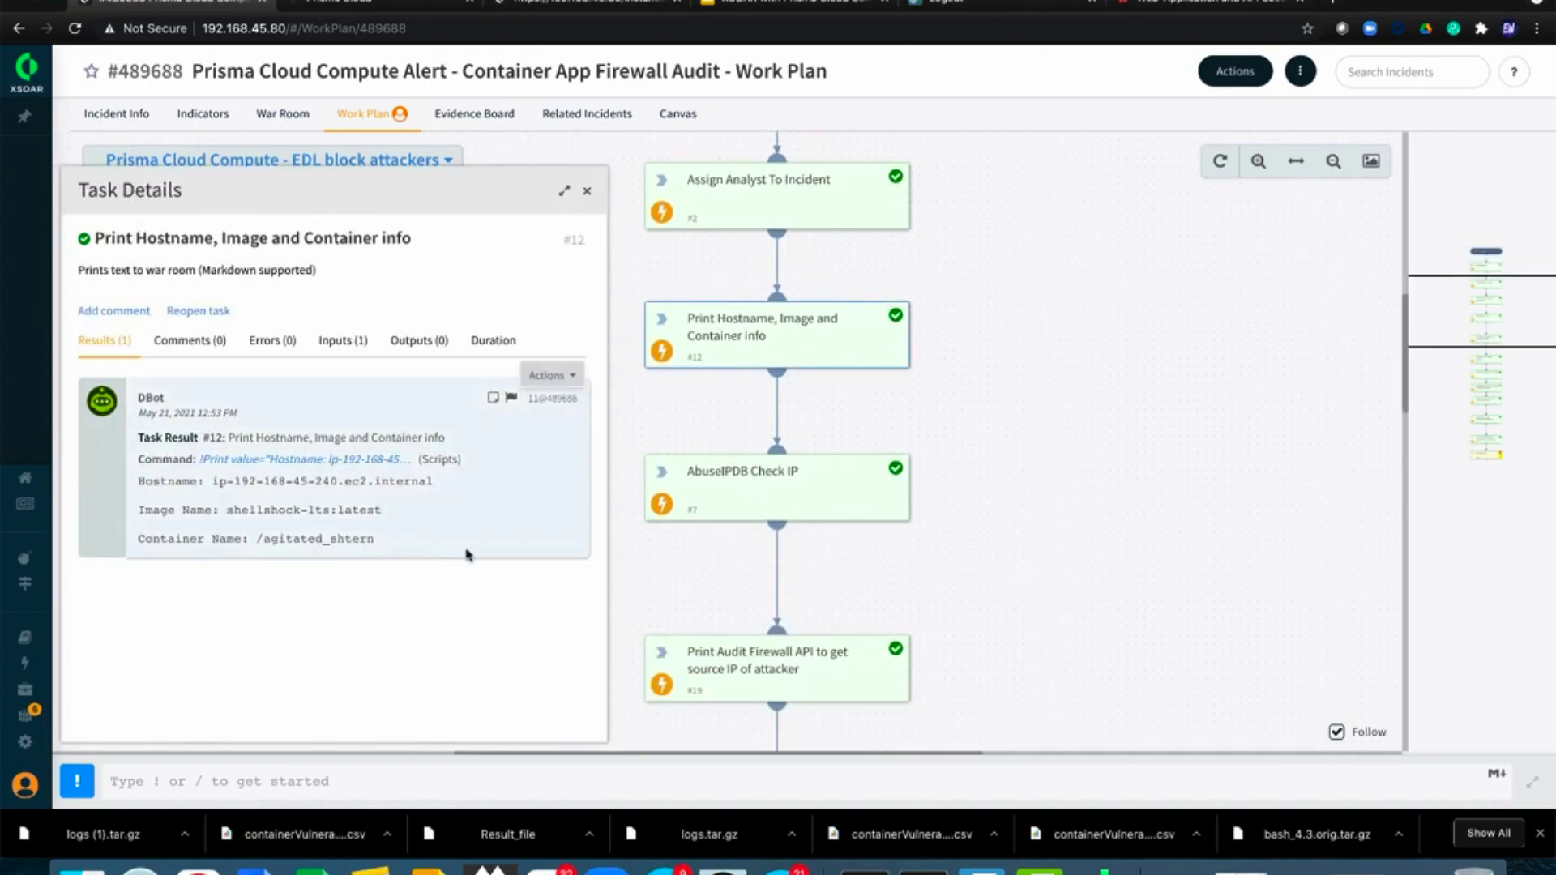
{"action": "left_click", "coordinate": [566, 374]}
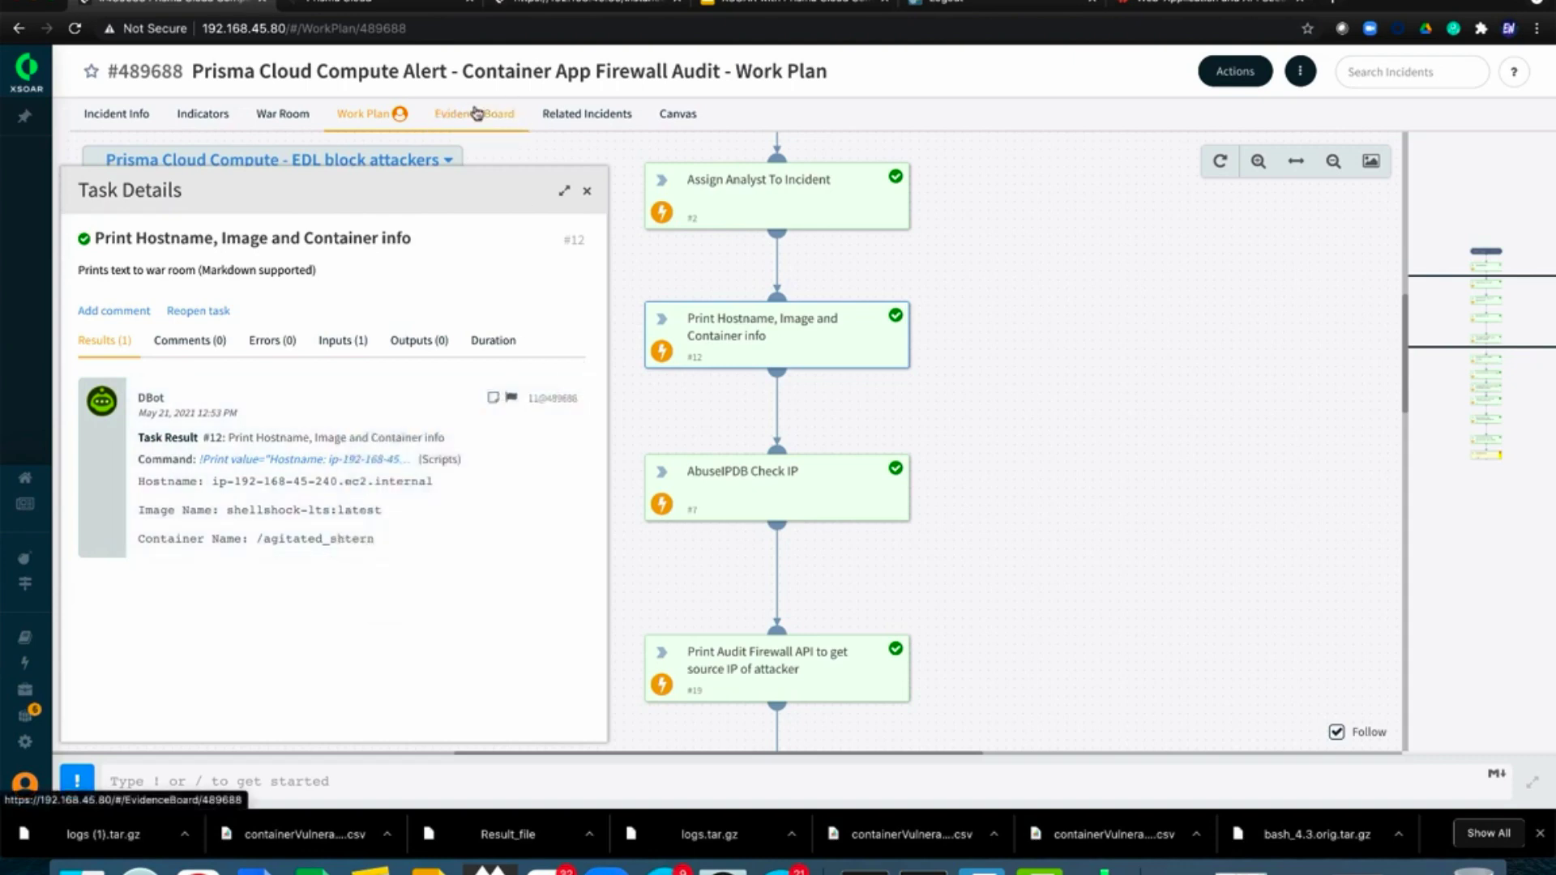
{"action": "left_click", "coordinate": [587, 191]}
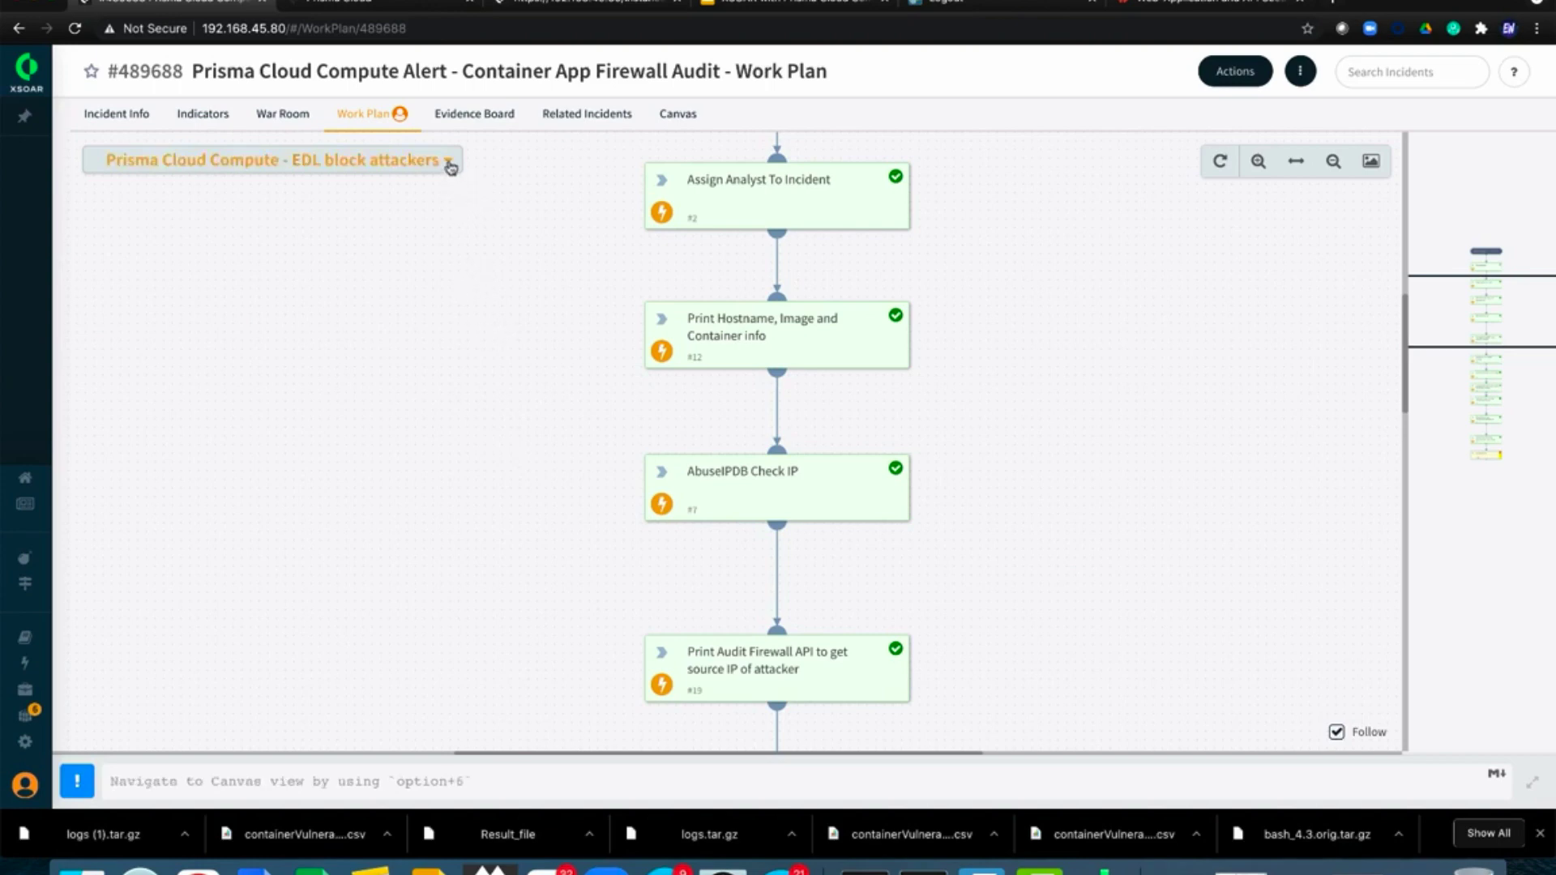
Step: Review the AbuseIPDB Check IP task's analysis, highlight the checked address, and close the task details
{"action": "scroll", "coordinate": [549, 402], "scroll_direction": "down", "scroll_amount": 2}
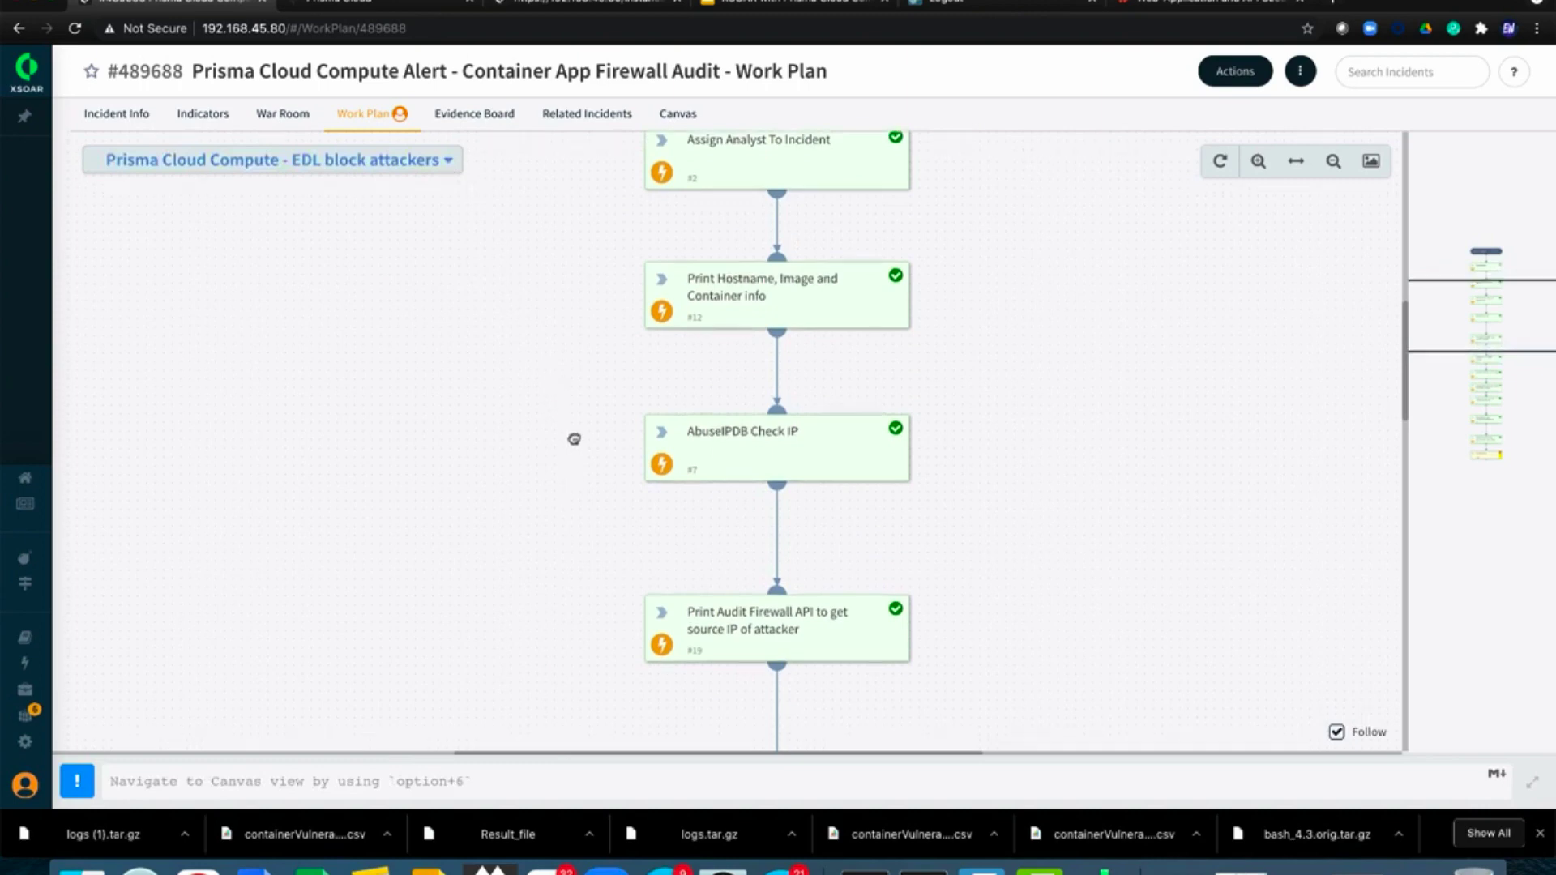
{"action": "left_click", "coordinate": [757, 452]}
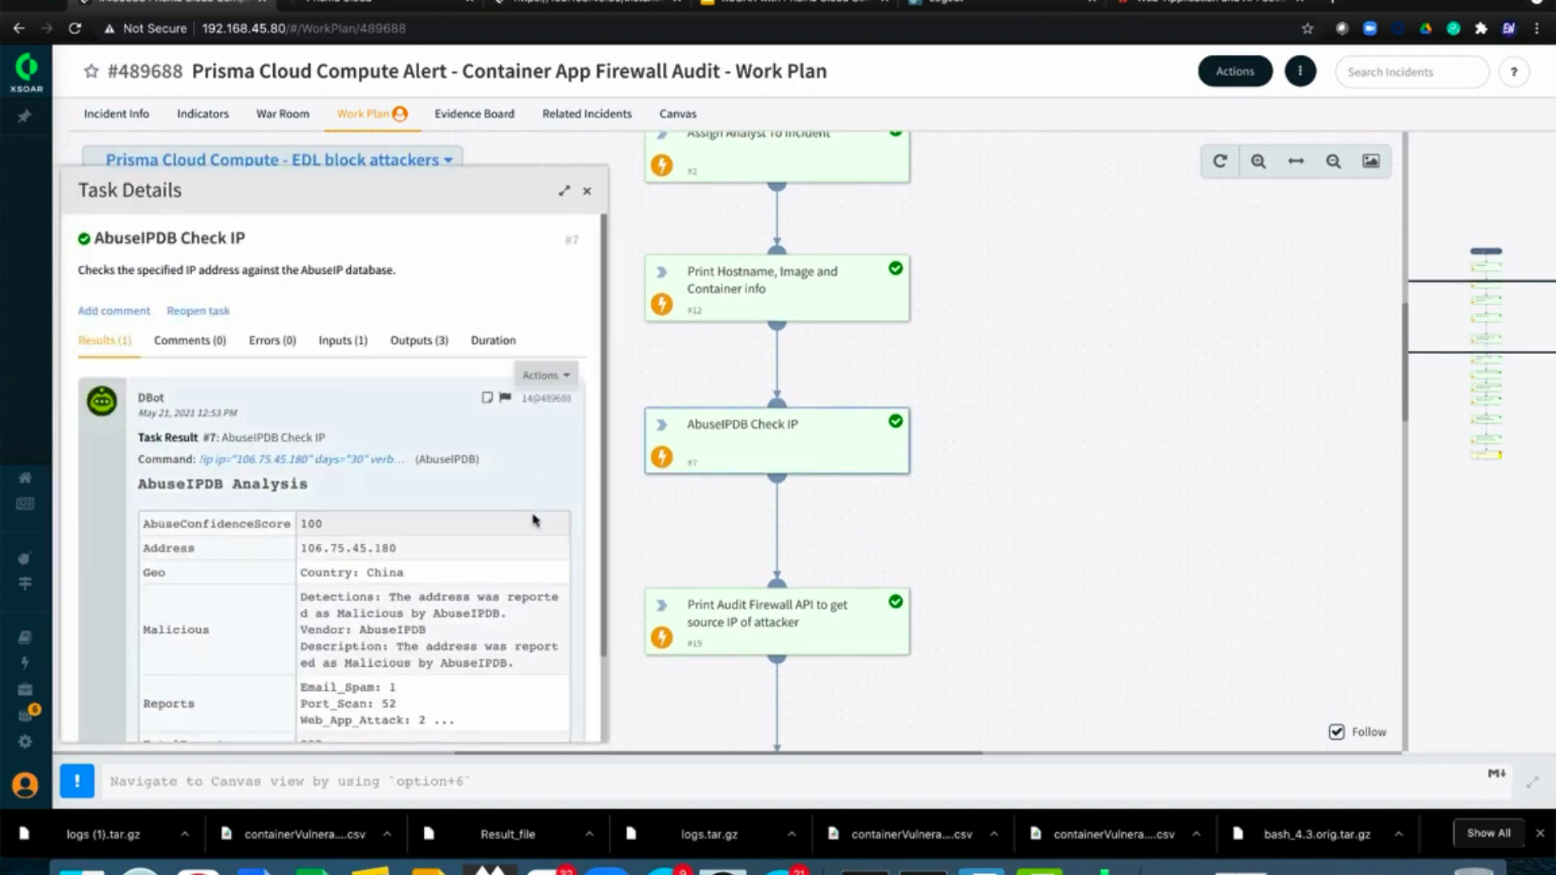
{"action": "scroll", "coordinate": [535, 521], "scroll_direction": "down", "scroll_amount": 1}
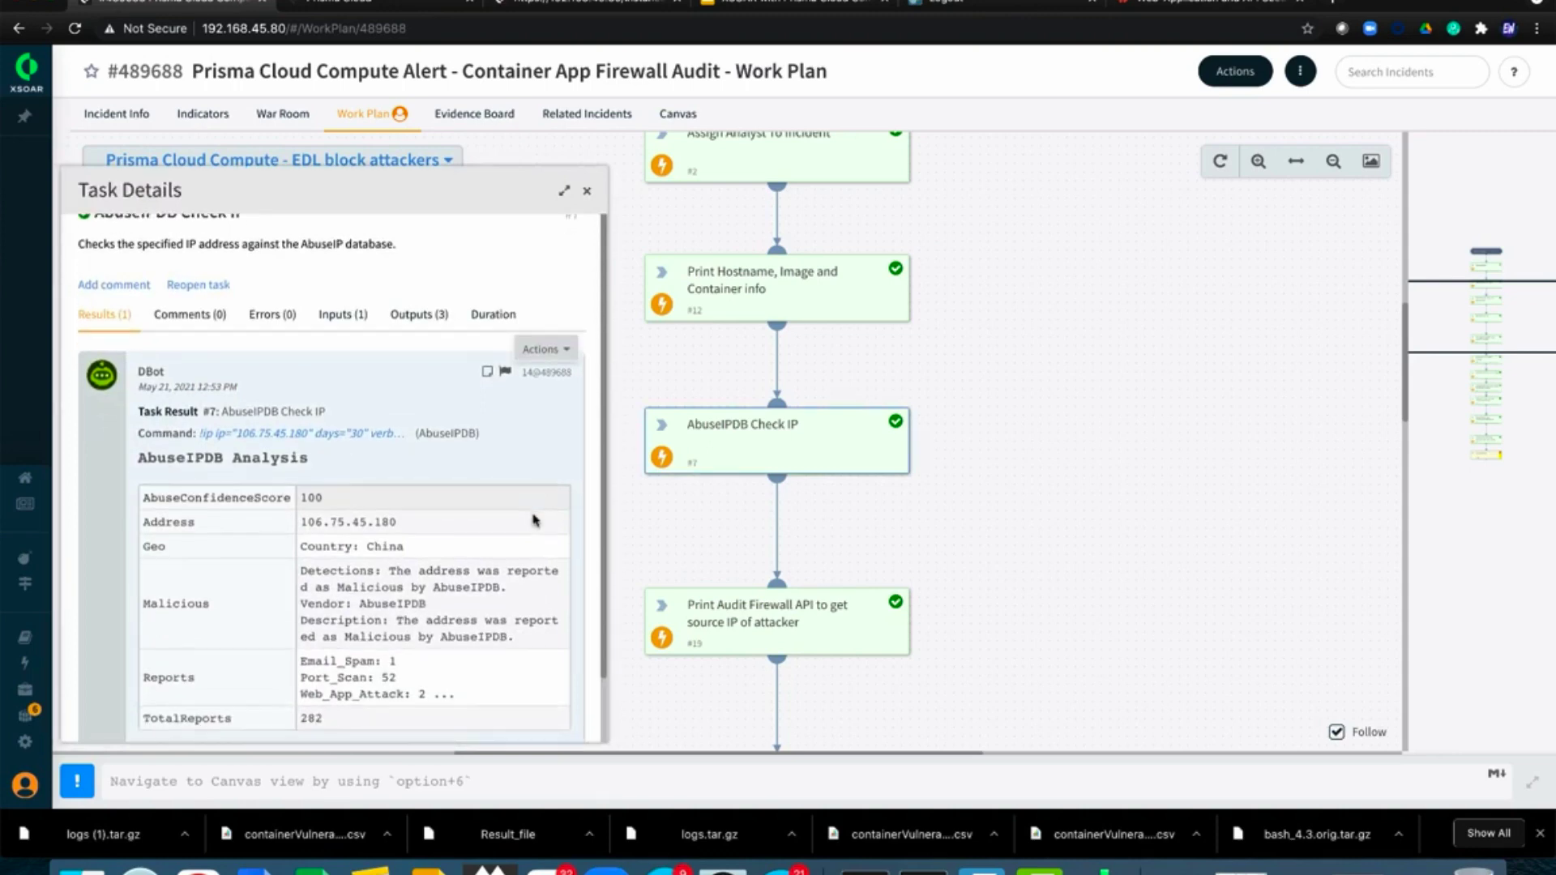
{"action": "left_click_drag", "start_coordinate": [401, 523], "coordinate": [298, 528]}
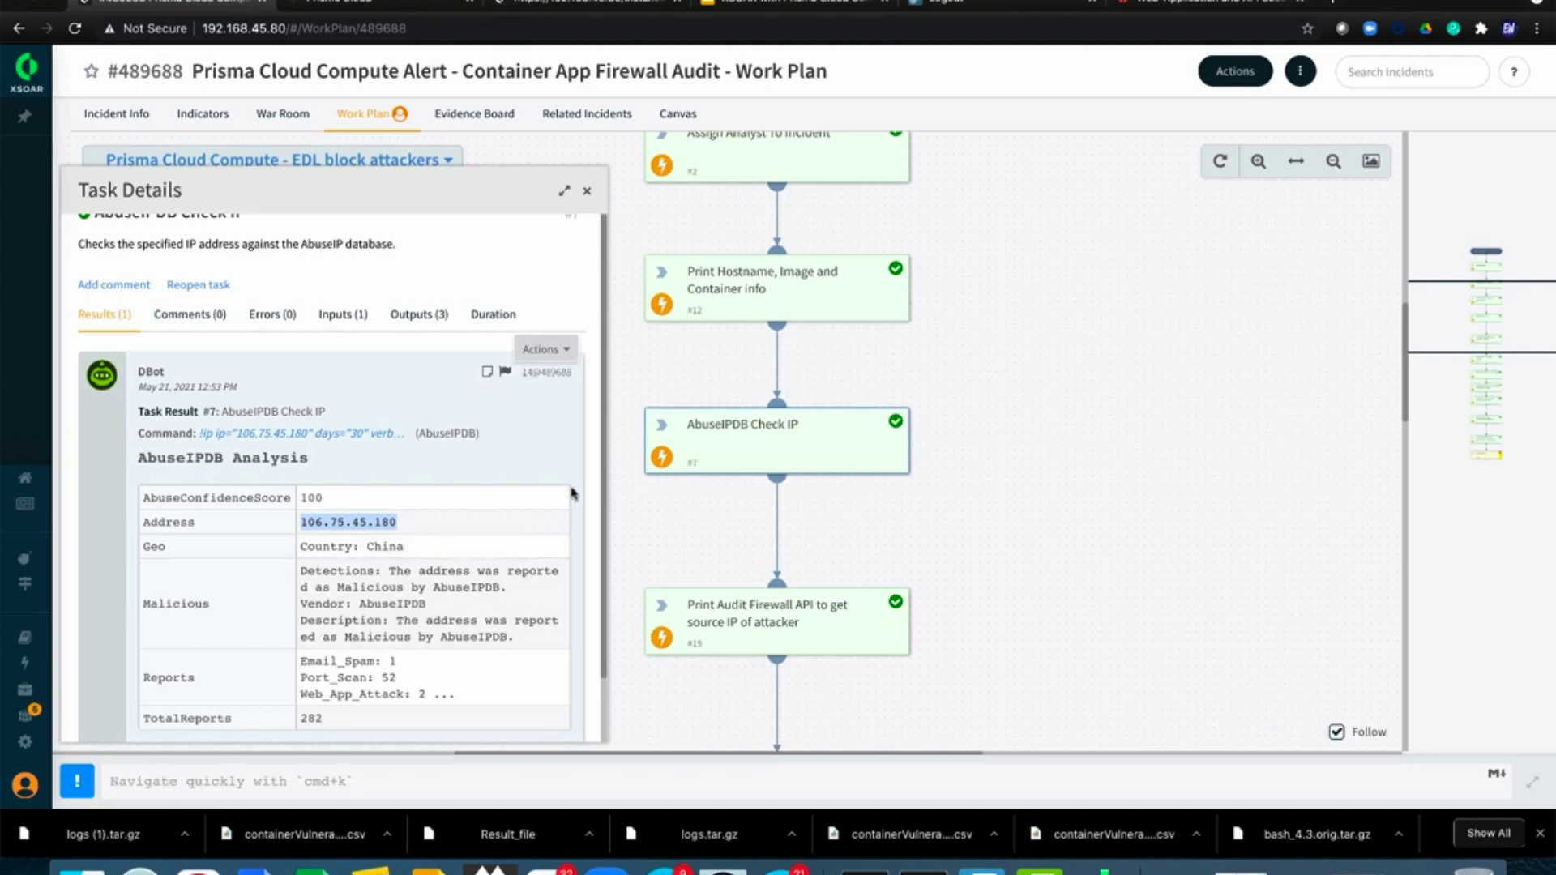
{"action": "left_click", "coordinate": [587, 193]}
Step: Open the full results of the Print Audit Firewall API to get source IP of attacker task in the artifact viewer
{"action": "left_click_drag", "start_coordinate": [1032, 566], "coordinate": [1019, 454]}
{"action": "left_click_drag", "start_coordinate": [1010, 516], "coordinate": [1019, 413]}
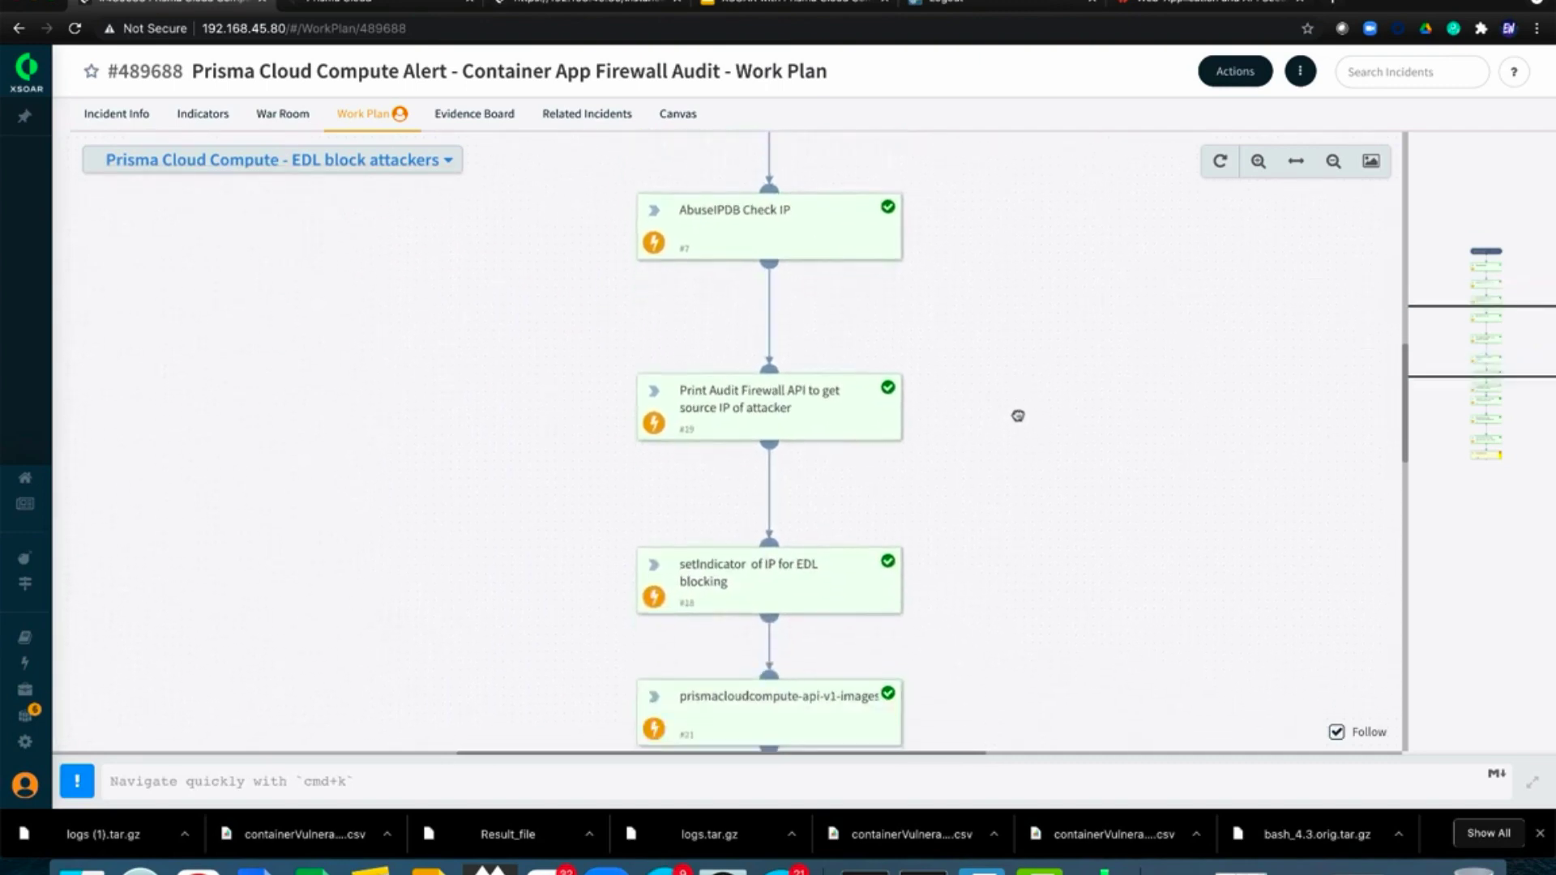
{"action": "left_click_drag", "start_coordinate": [1018, 471], "coordinate": [1019, 409]}
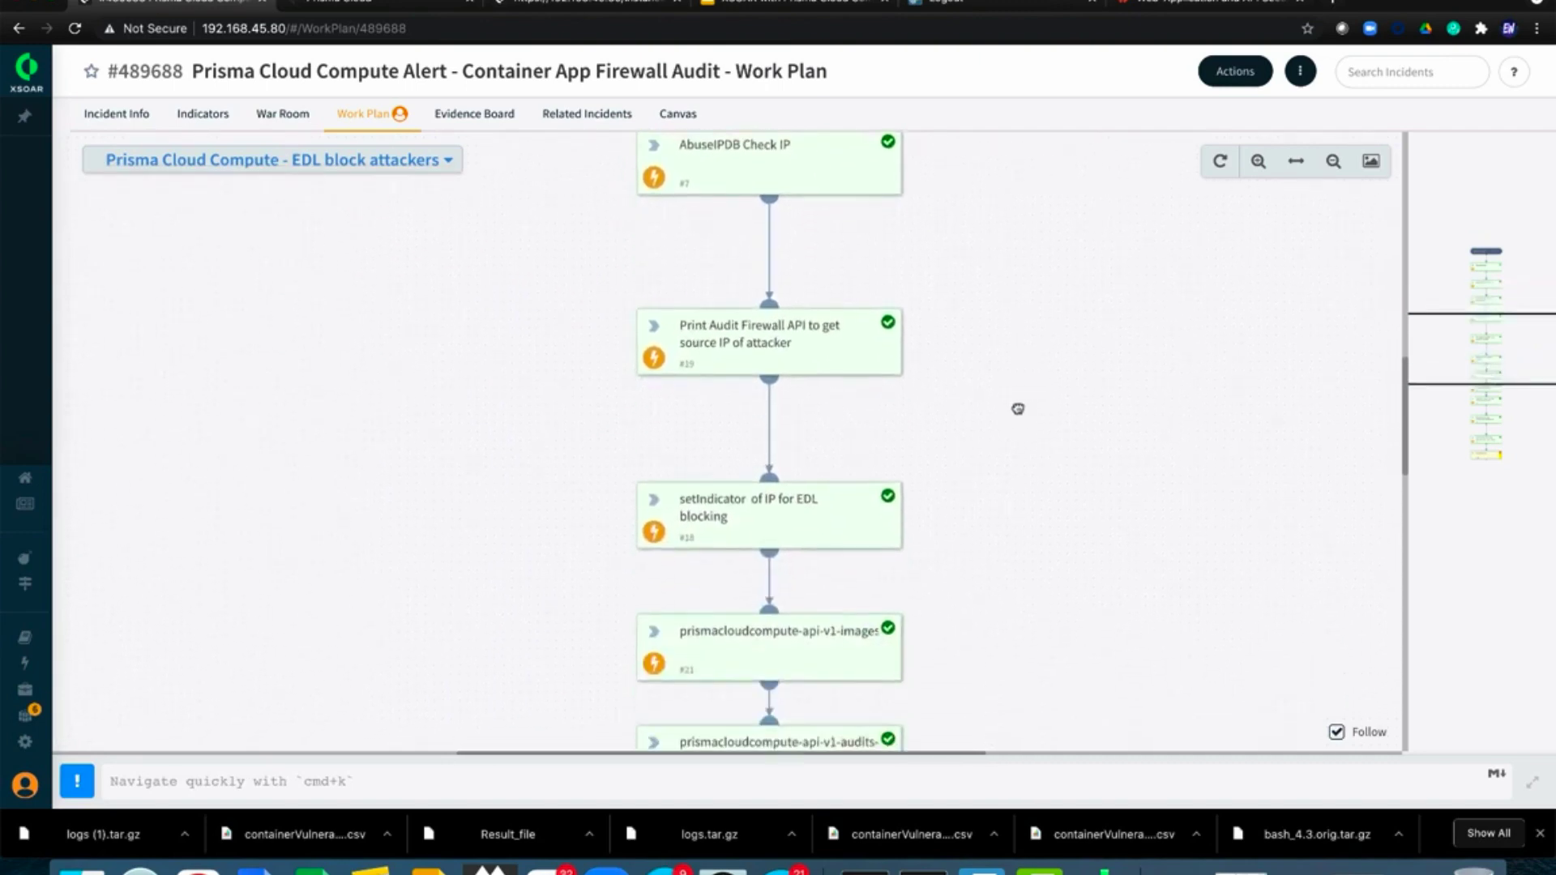
{"action": "left_click", "coordinate": [816, 351]}
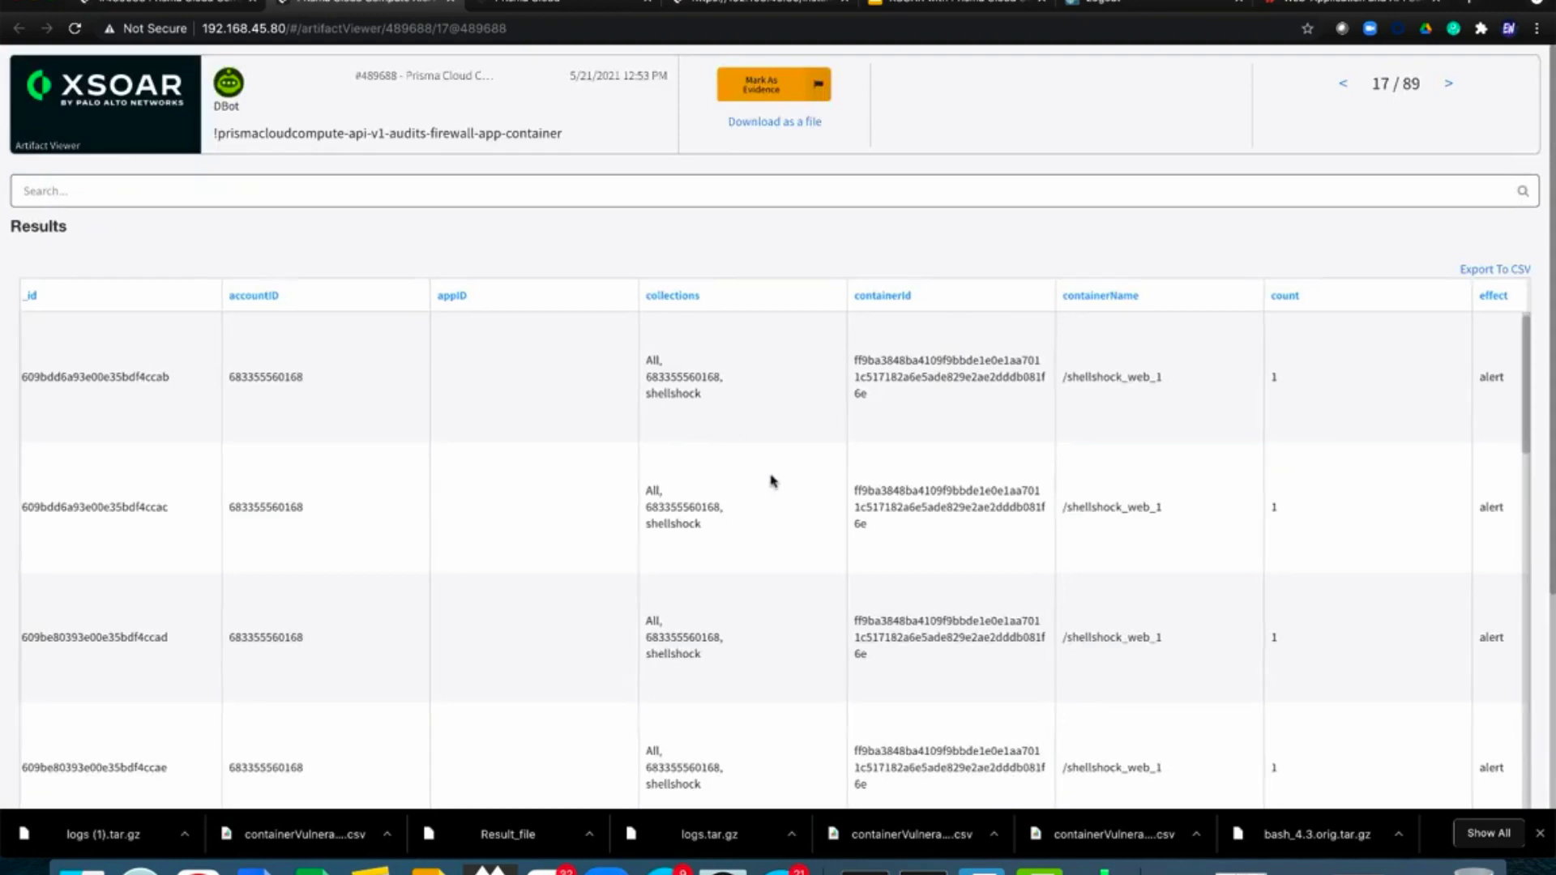
Step: Examine the container firewall audit records across all columns, close the artifact viewer and task details, and return to the work plan
{"action": "scroll", "coordinate": [772, 480], "scroll_direction": "right", "scroll_amount": 8}
{"action": "scroll", "coordinate": [772, 480], "scroll_direction": "right", "scroll_amount": 15}
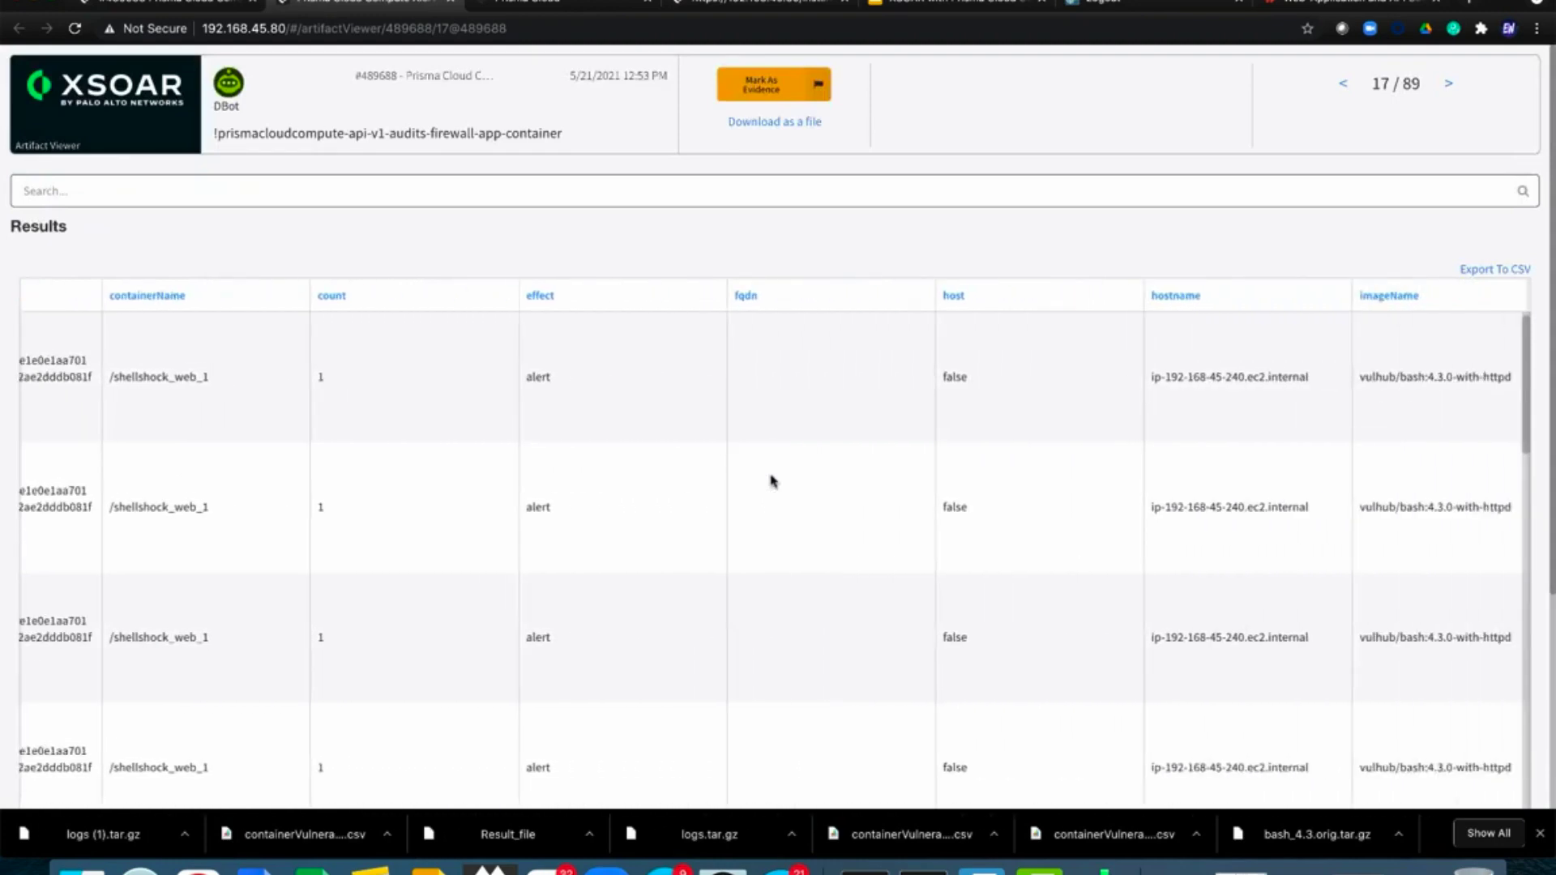
{"action": "scroll", "coordinate": [771, 481], "scroll_direction": "right", "scroll_amount": 11}
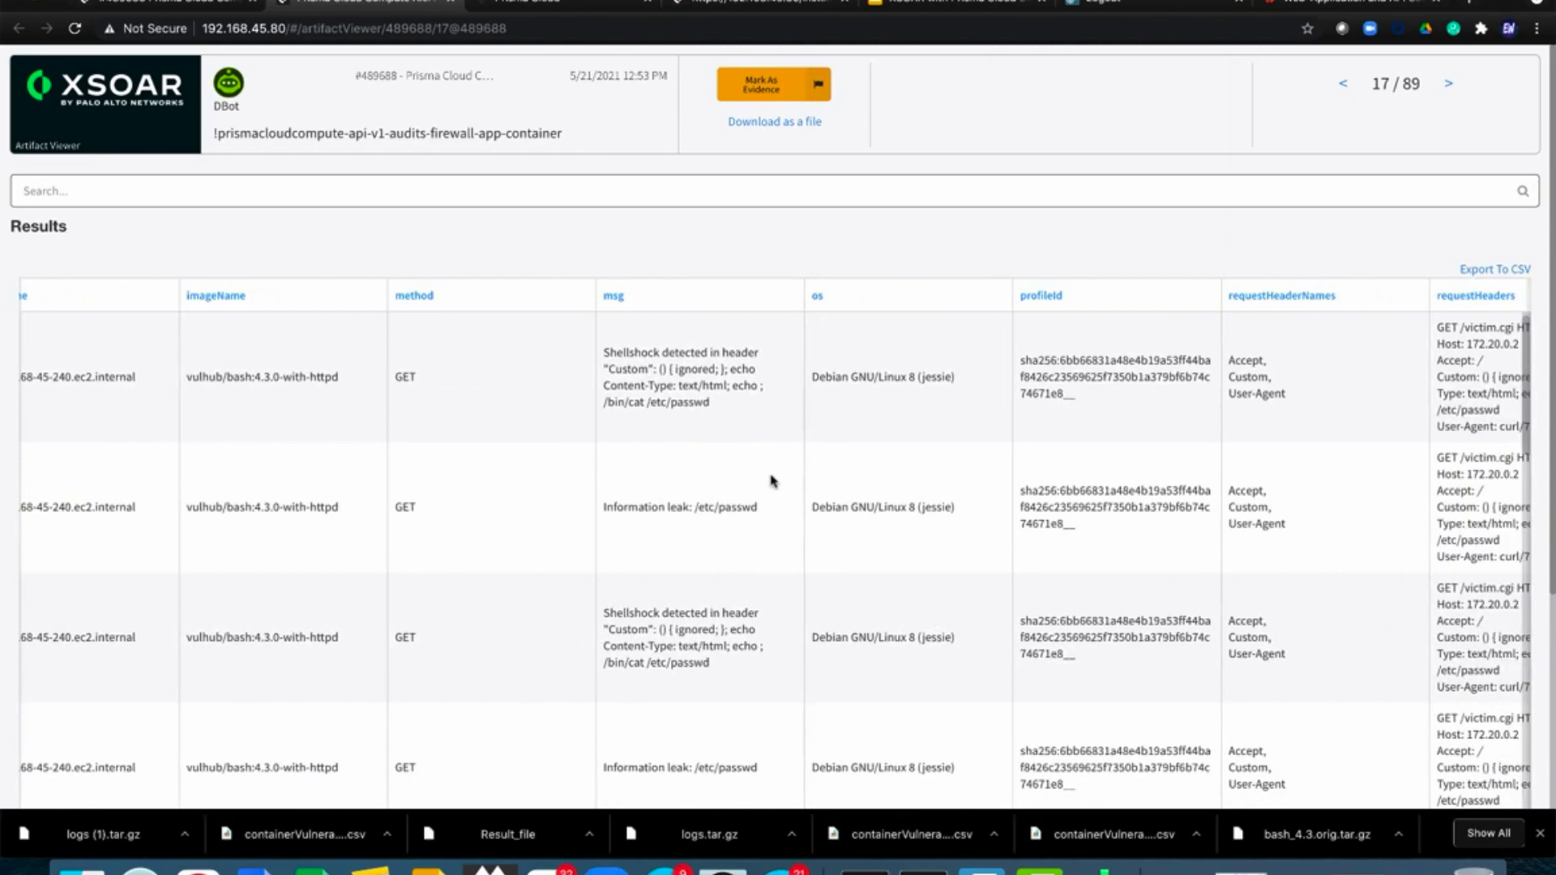
{"action": "scroll", "coordinate": [771, 481], "scroll_direction": "right", "scroll_amount": 18}
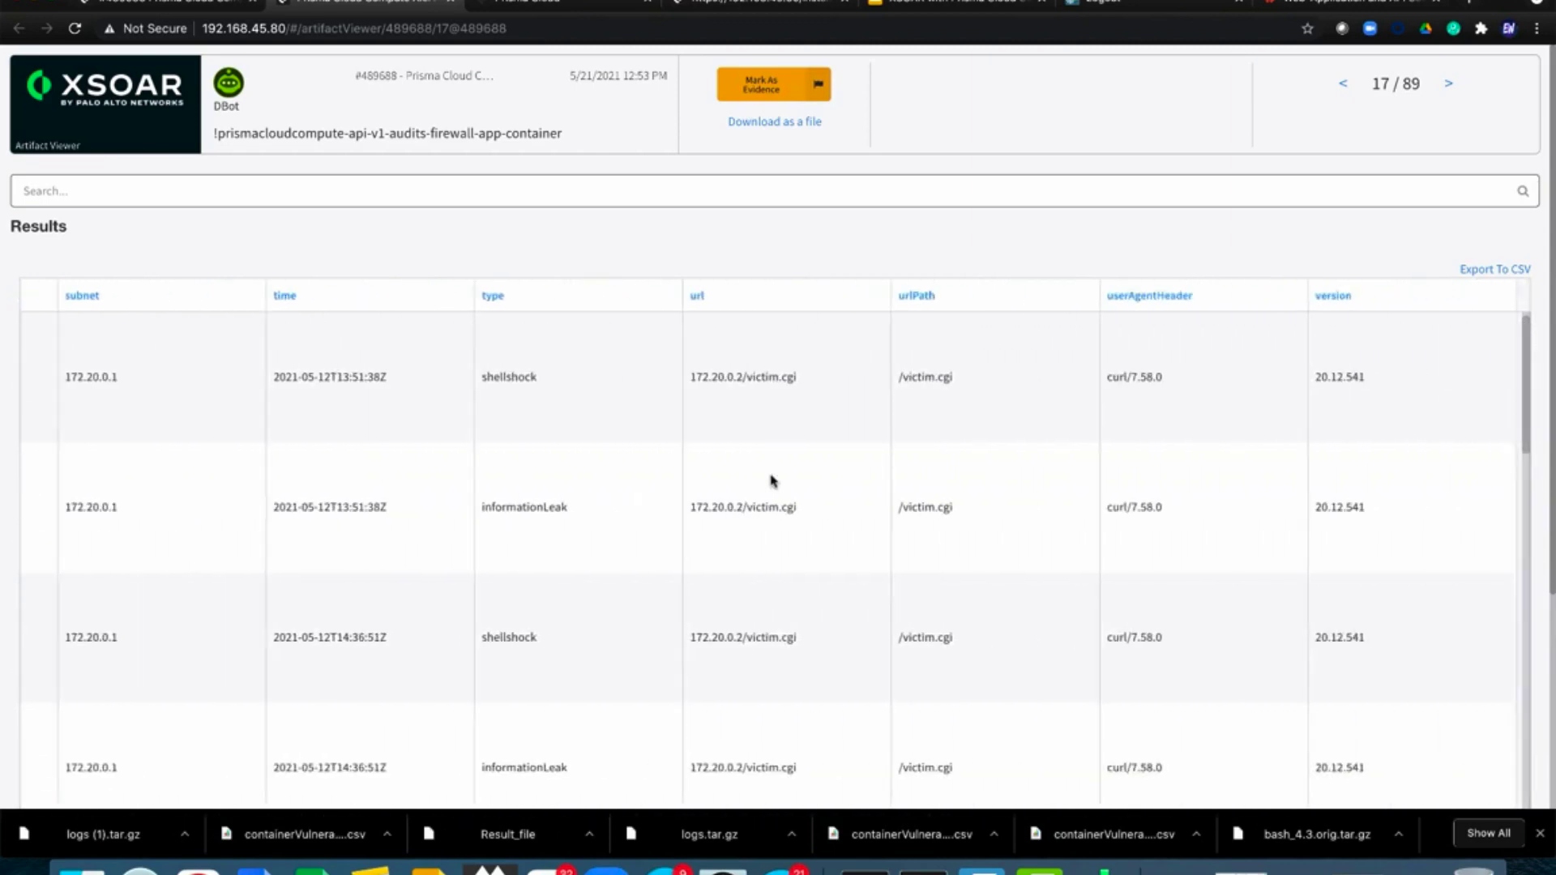
{"action": "scroll", "coordinate": [771, 481], "scroll_direction": "left", "scroll_amount": 20}
{"action": "scroll", "coordinate": [771, 482], "scroll_direction": "left", "scroll_amount": 10}
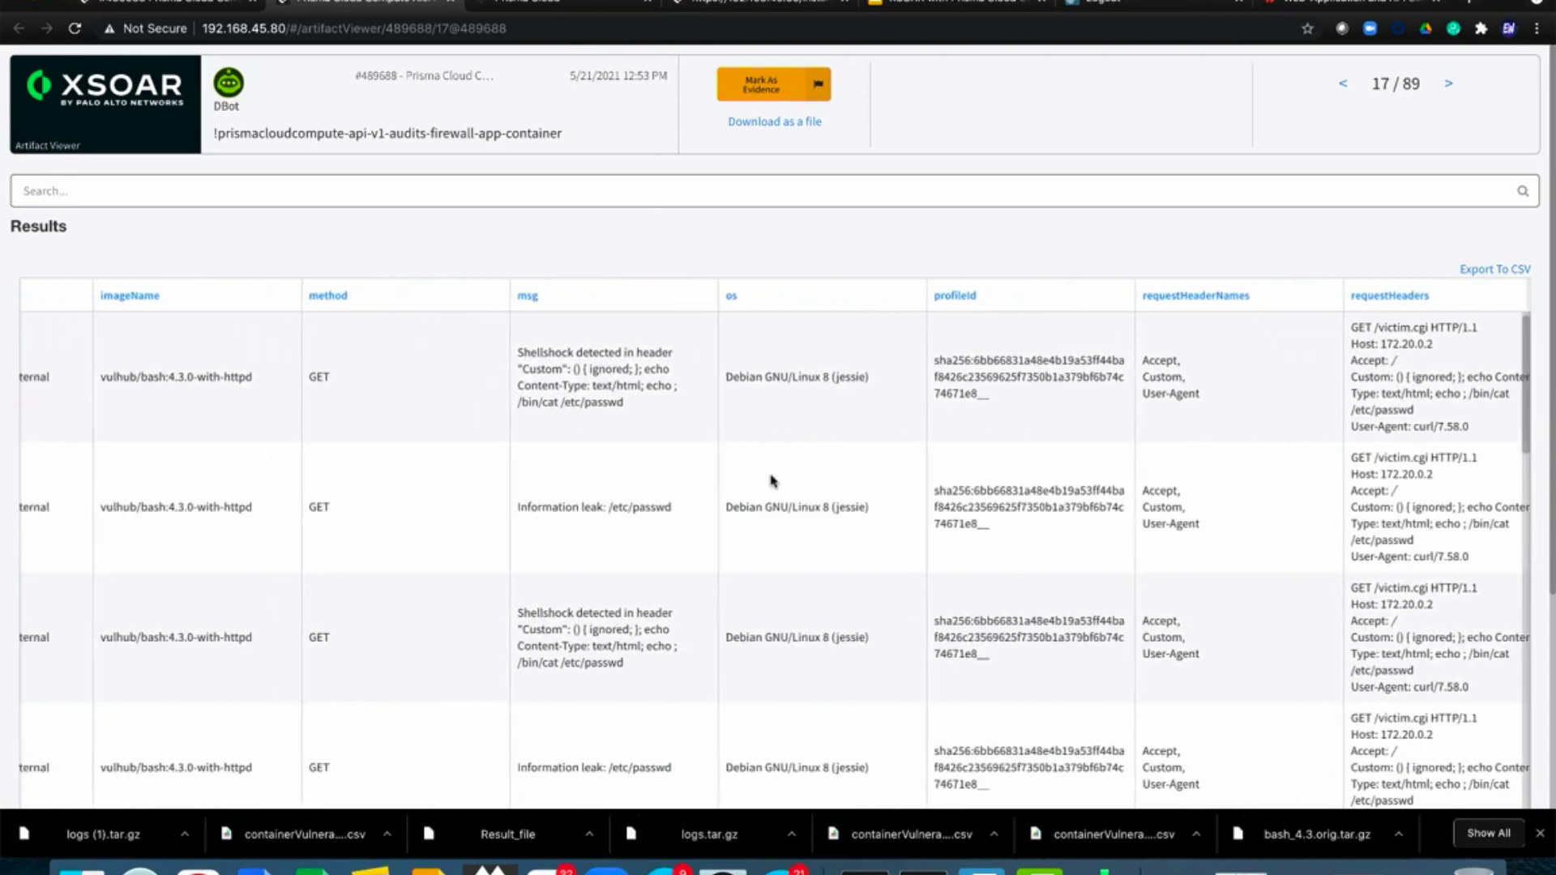
{"action": "scroll", "coordinate": [771, 481], "scroll_direction": "left", "scroll_amount": 8}
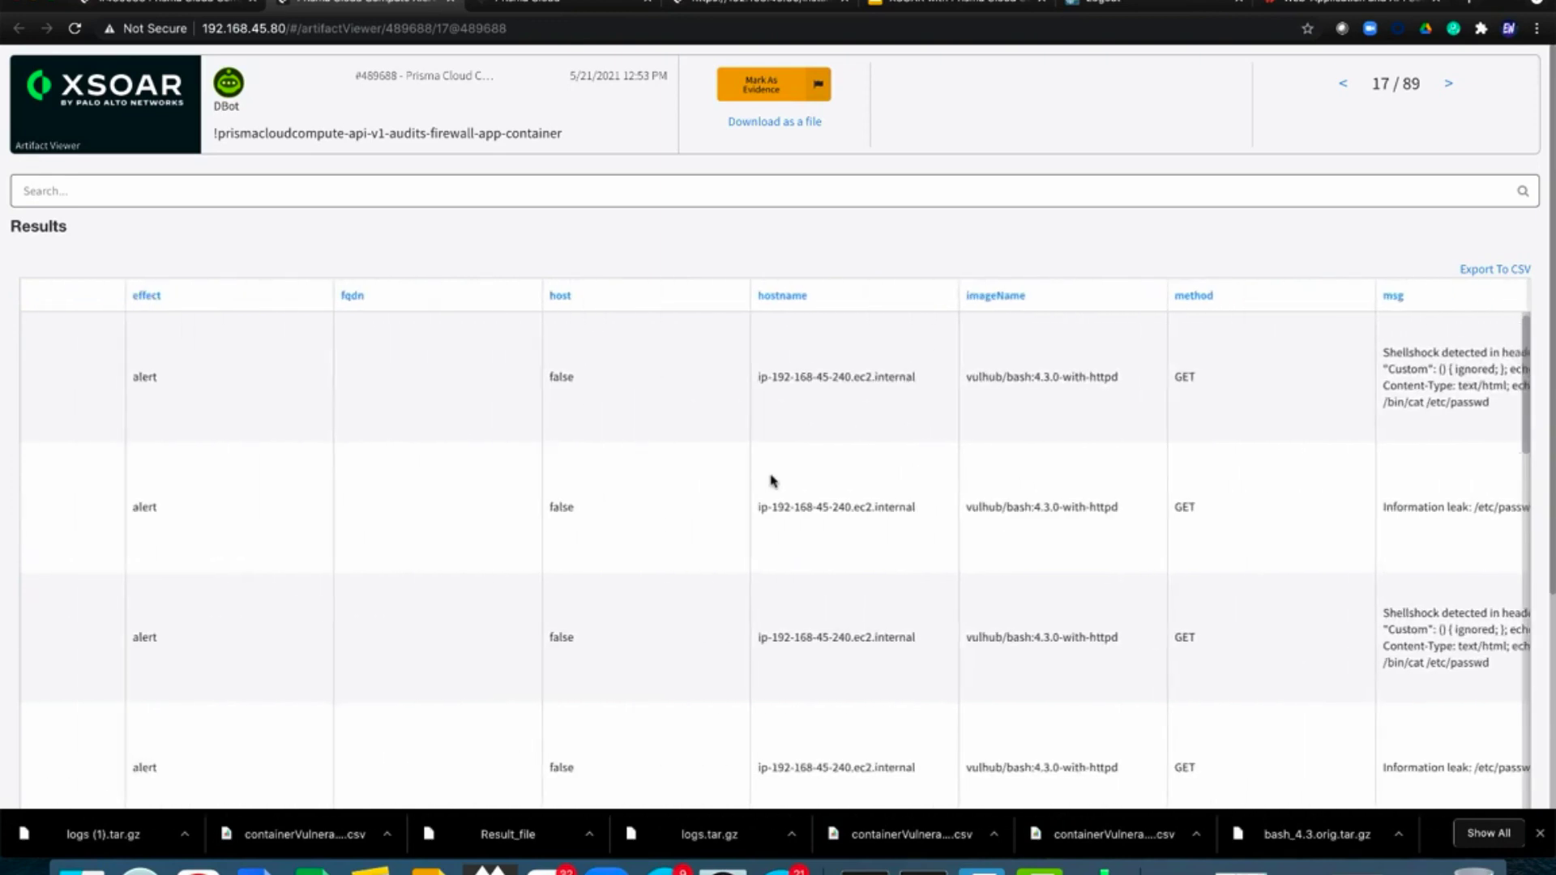
{"action": "scroll", "coordinate": [771, 481], "scroll_direction": "down", "scroll_amount": 10}
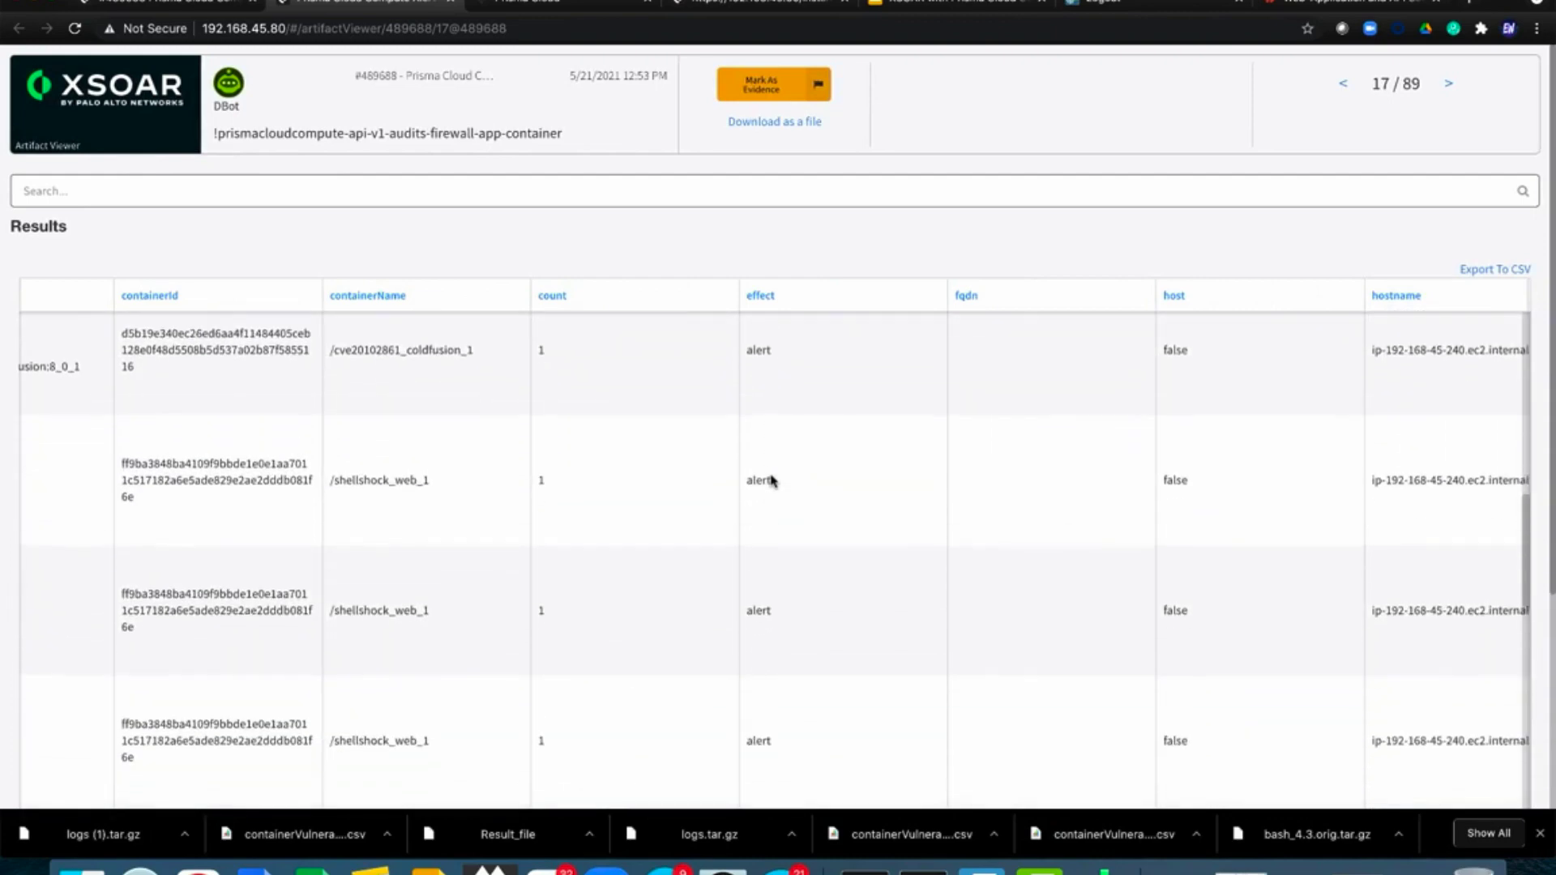
{"action": "scroll", "coordinate": [771, 482], "scroll_direction": "up", "scroll_amount": 5}
{"action": "scroll", "coordinate": [771, 482], "scroll_direction": "up", "scroll_amount": 5}
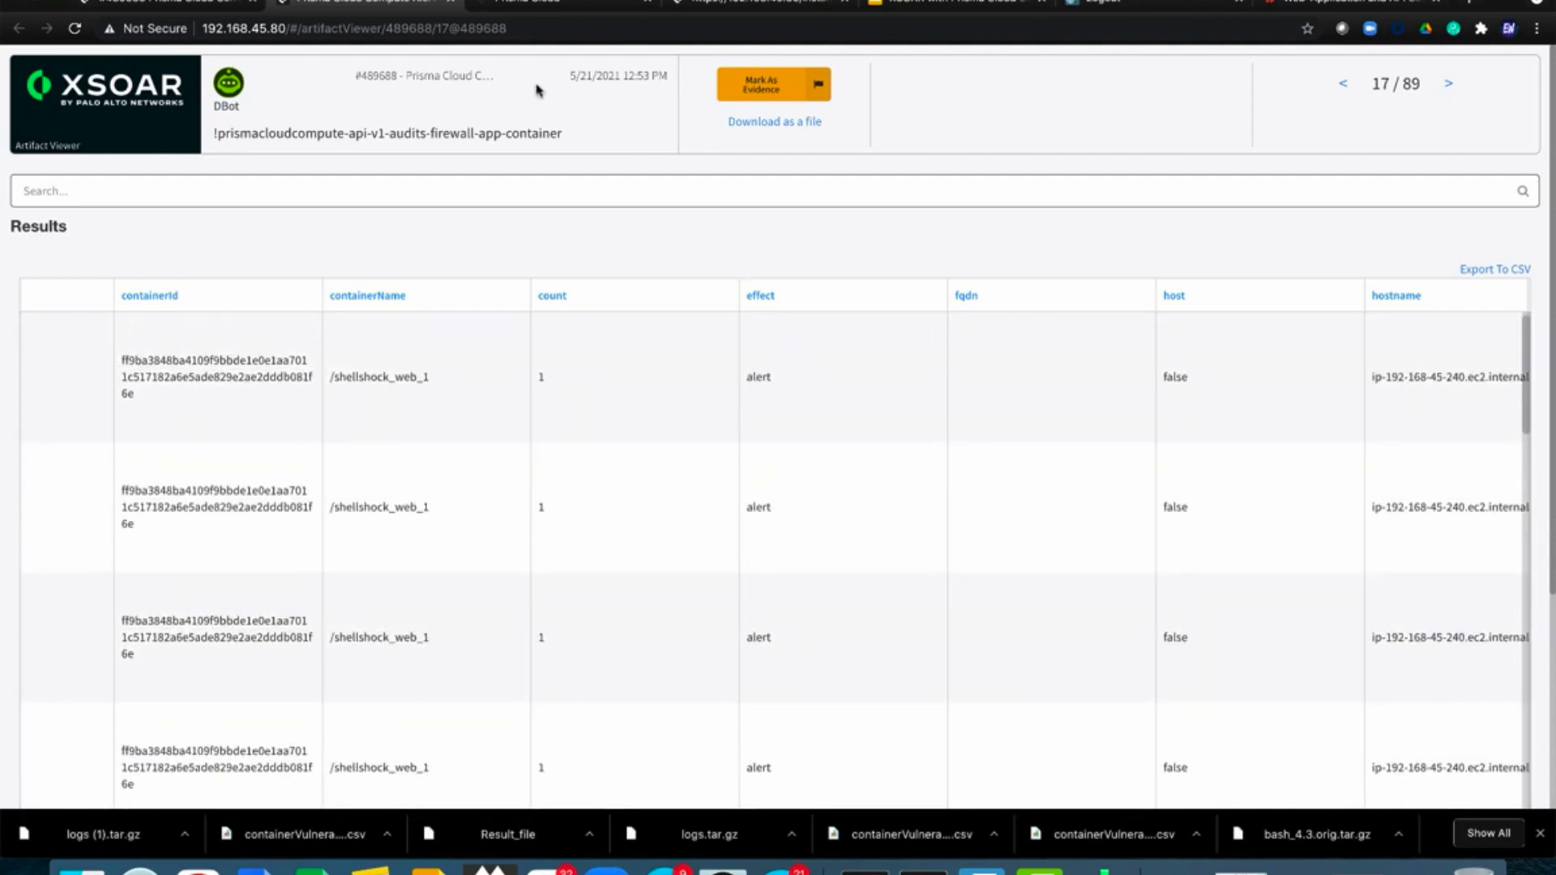
{"action": "left_click", "coordinate": [452, 5]}
{"action": "left_click", "coordinate": [590, 195]}
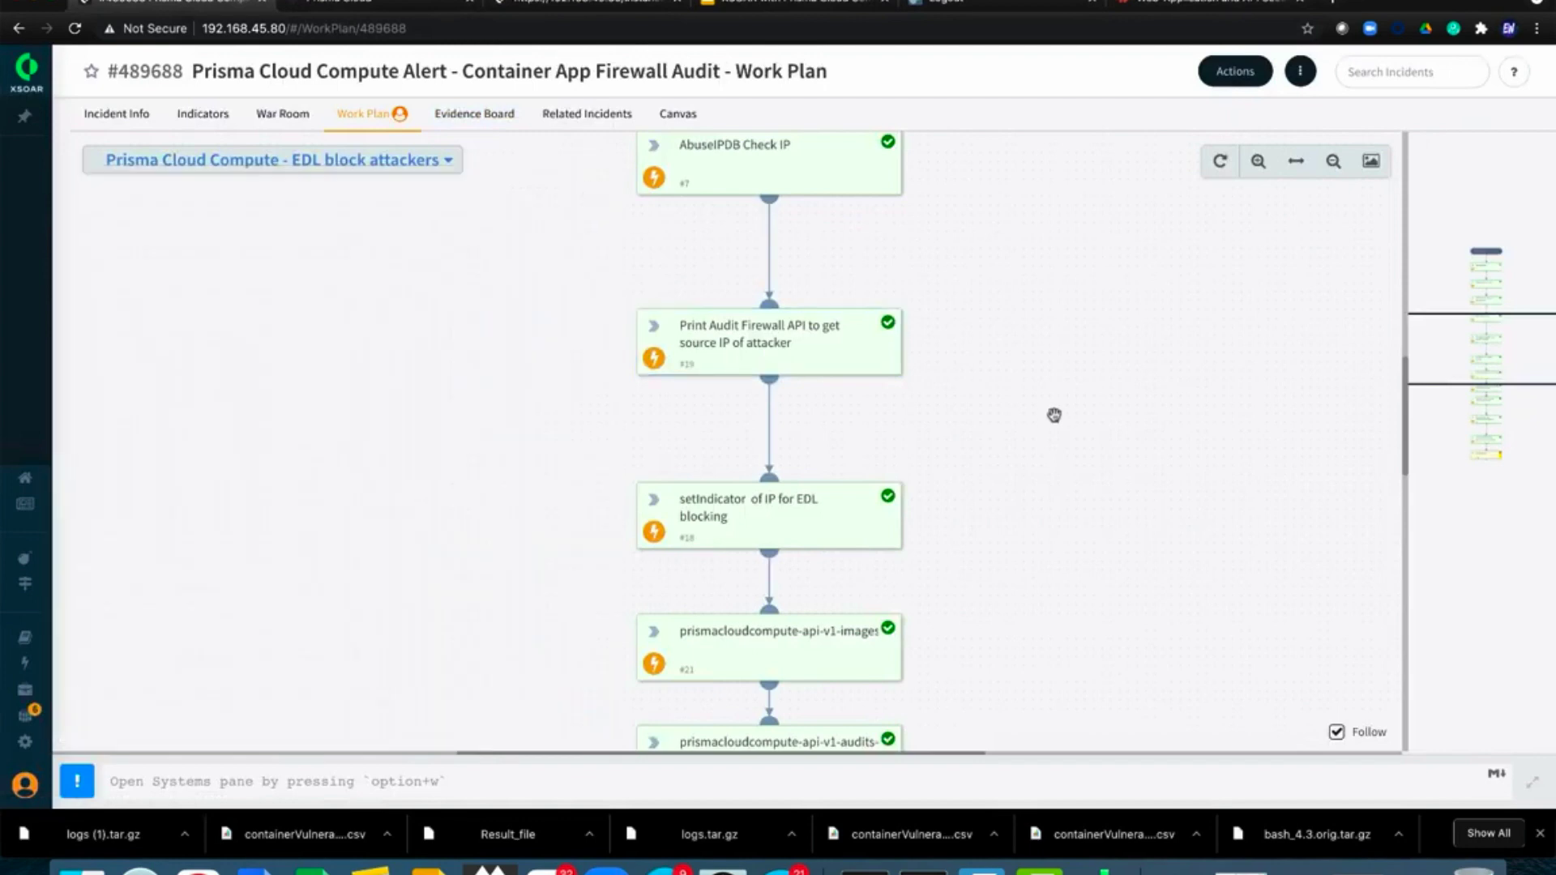
{"action": "left_click_drag", "start_coordinate": [1067, 514], "coordinate": [1066, 448]}
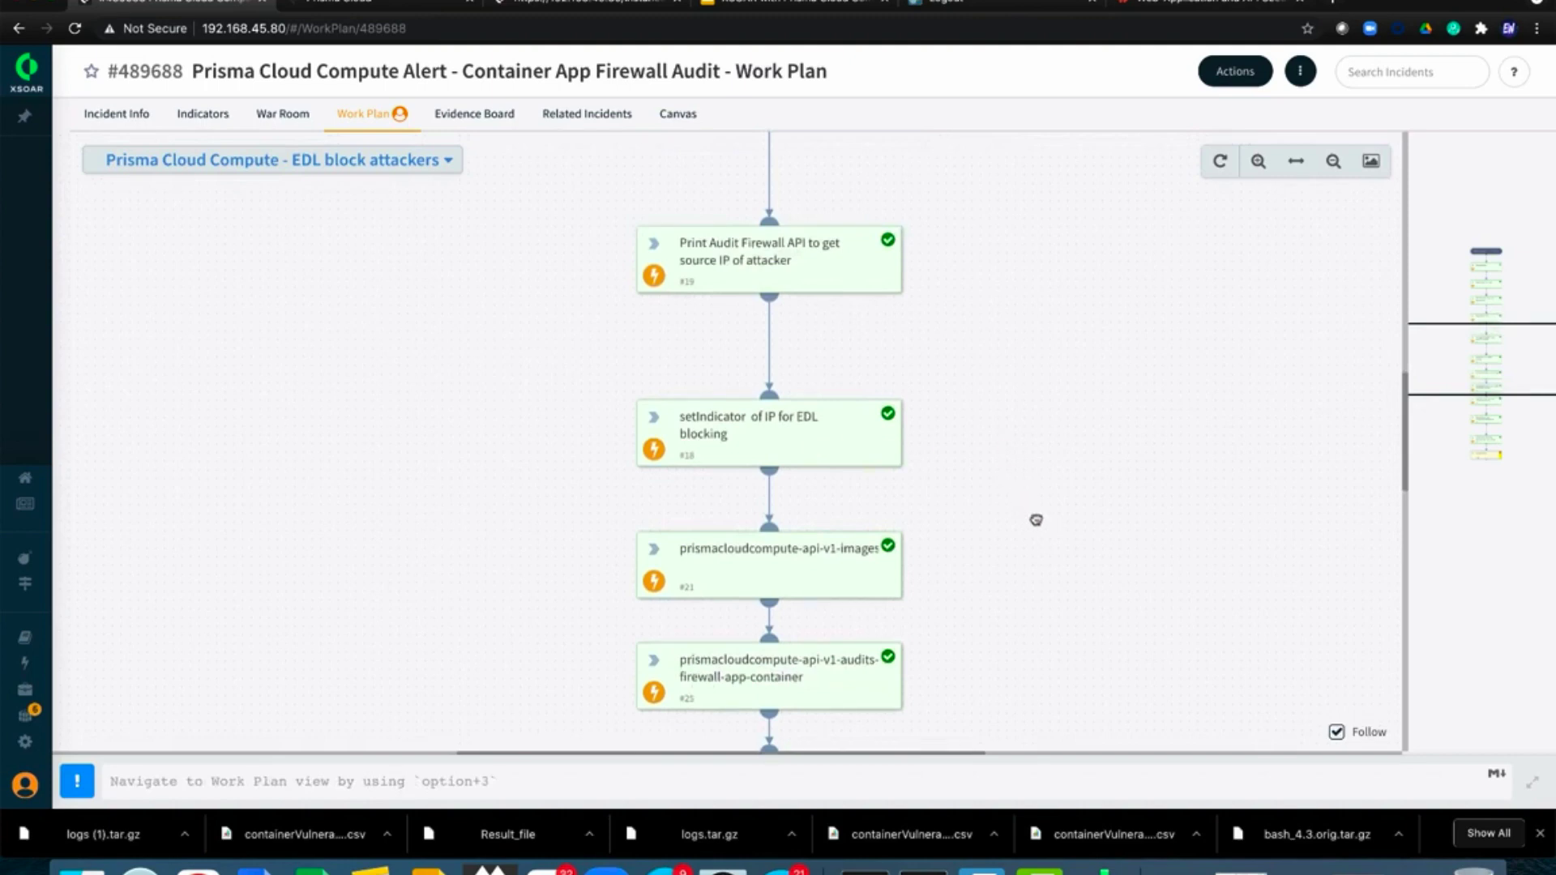
Step: Open the full results of the prismacloudcompute-api-v1-images task in the artifact viewer and examine the cloud metadata, highlighting the resource ID
{"action": "left_click_drag", "start_coordinate": [1035, 518], "coordinate": [1038, 316]}
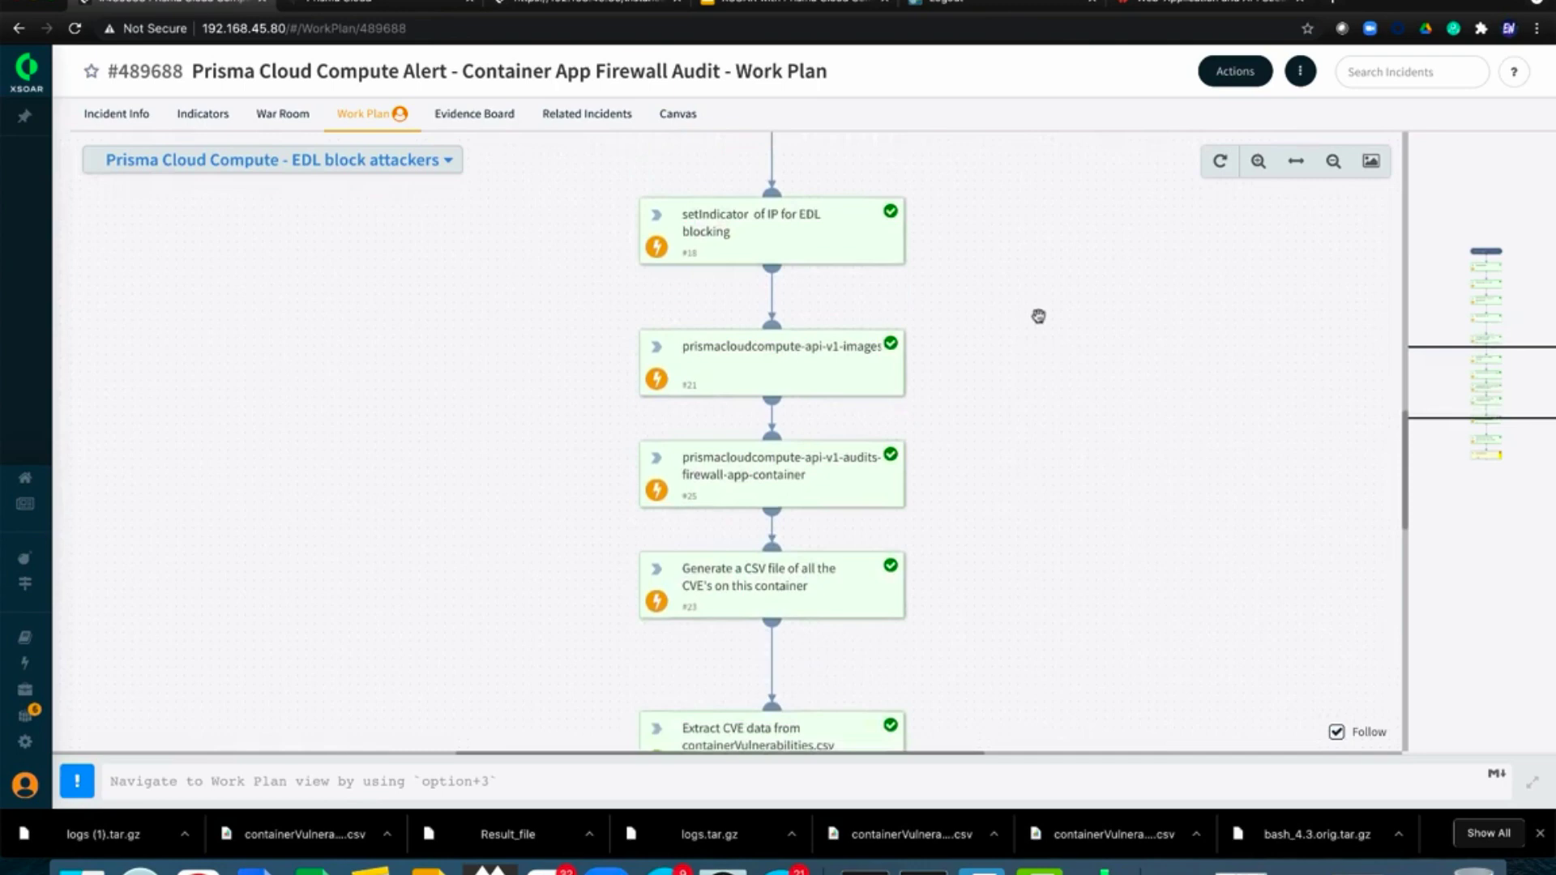
{"action": "left_click", "coordinate": [795, 357]}
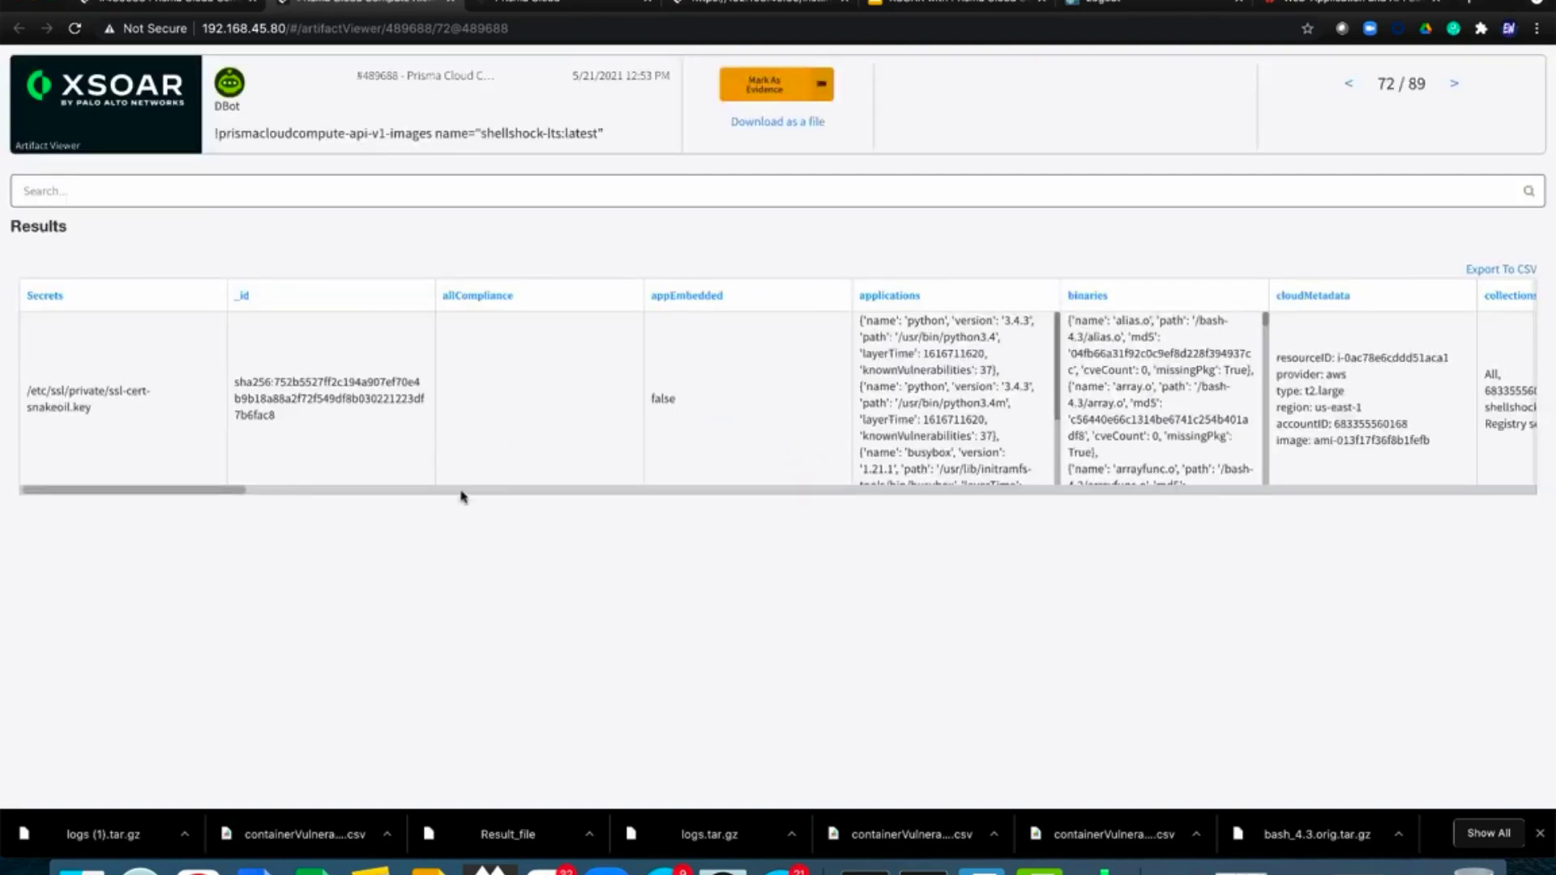
{"action": "left_click_drag", "start_coordinate": [219, 490], "coordinate": [327, 496]}
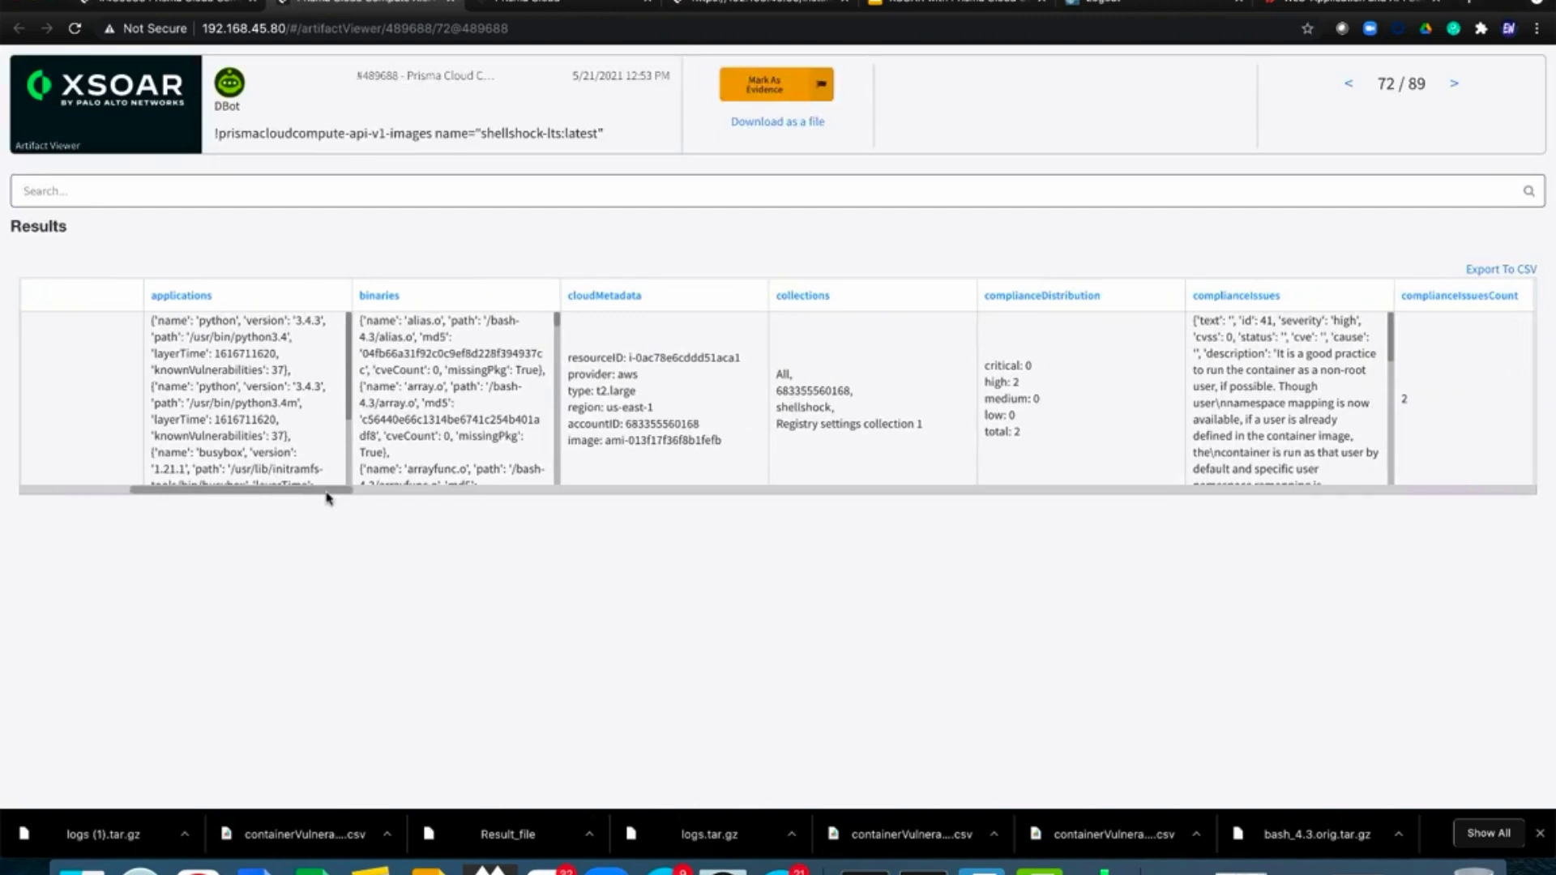
{"action": "left_click_drag", "start_coordinate": [327, 496], "coordinate": [390, 492]}
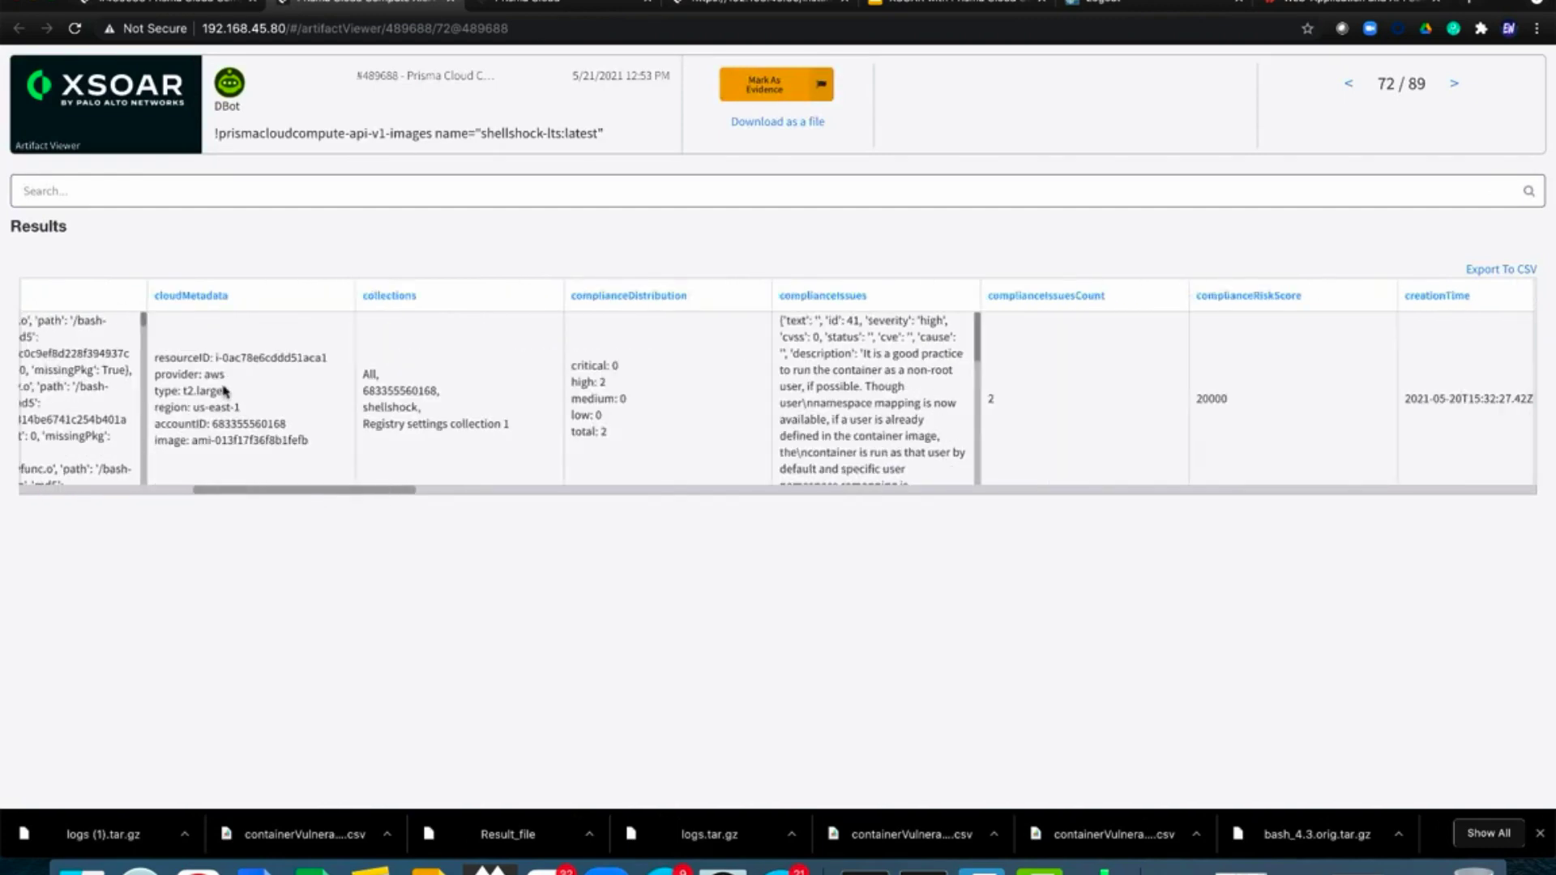
{"action": "left_click_drag", "start_coordinate": [187, 357], "coordinate": [232, 421]}
{"action": "left_click", "coordinate": [264, 427]}
{"action": "left_click_drag", "start_coordinate": [329, 357], "coordinate": [165, 358]}
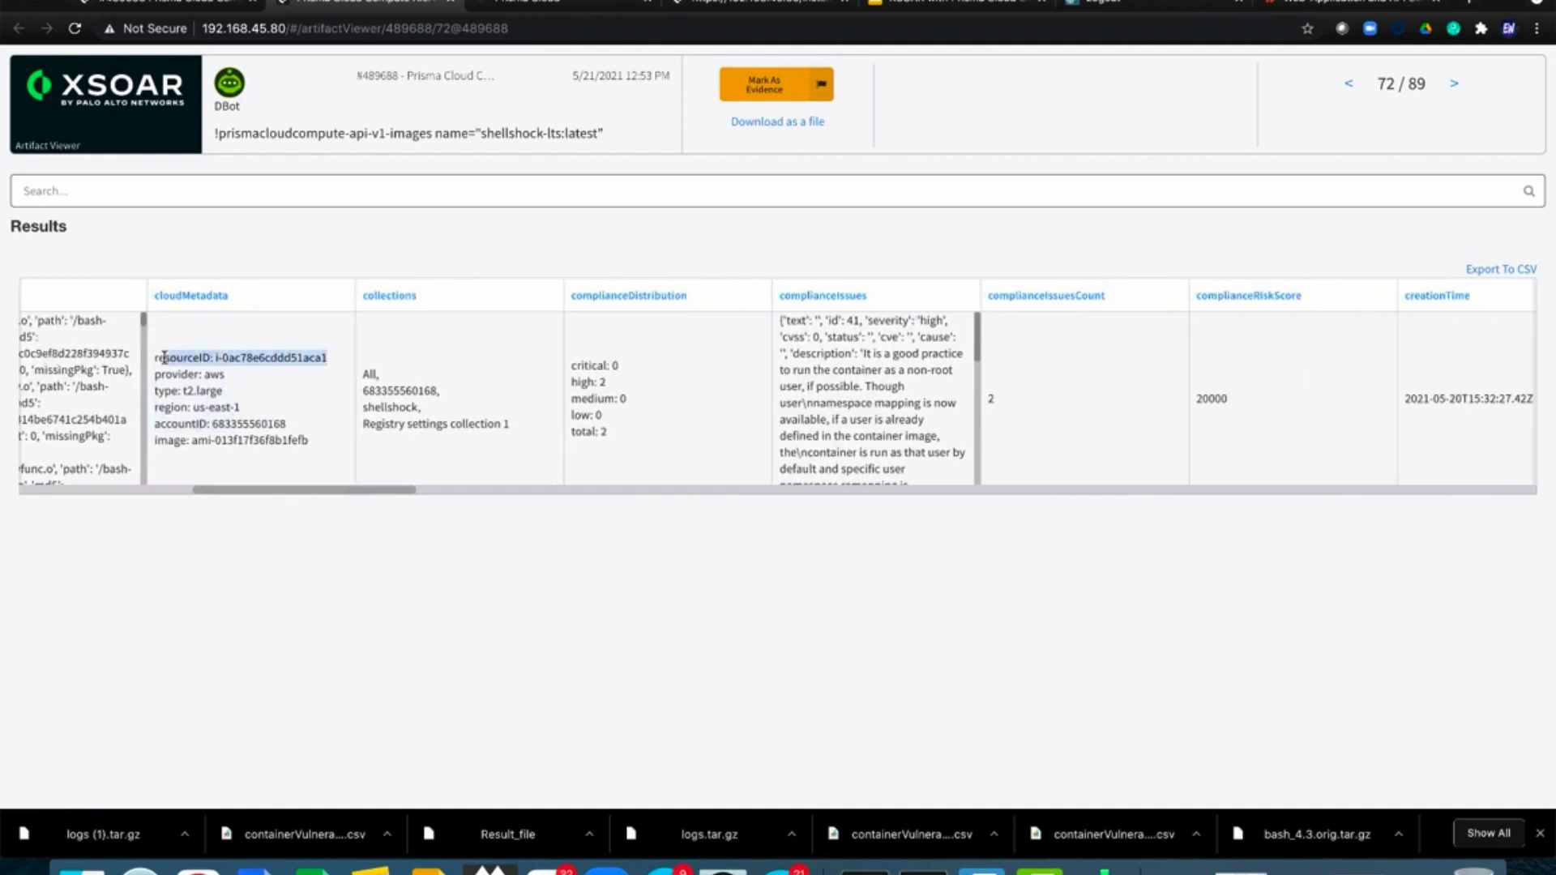
{"action": "left_click", "coordinate": [231, 395]}
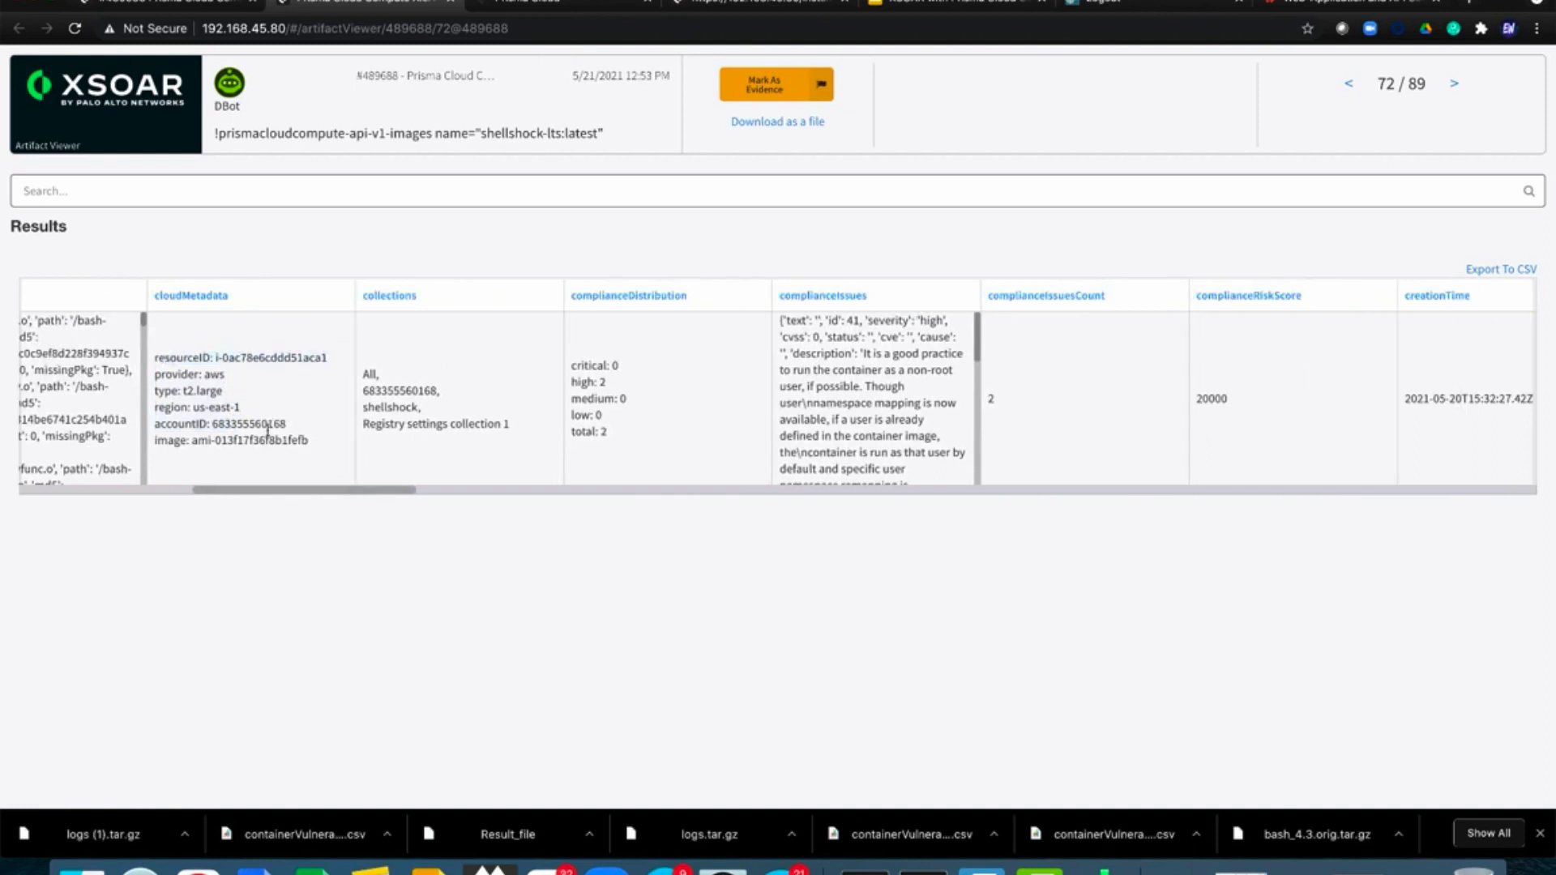
Step: Highlight the image's installed products in the results, close the artifact viewer and the task details
{"action": "left_click", "coordinate": [716, 490]}
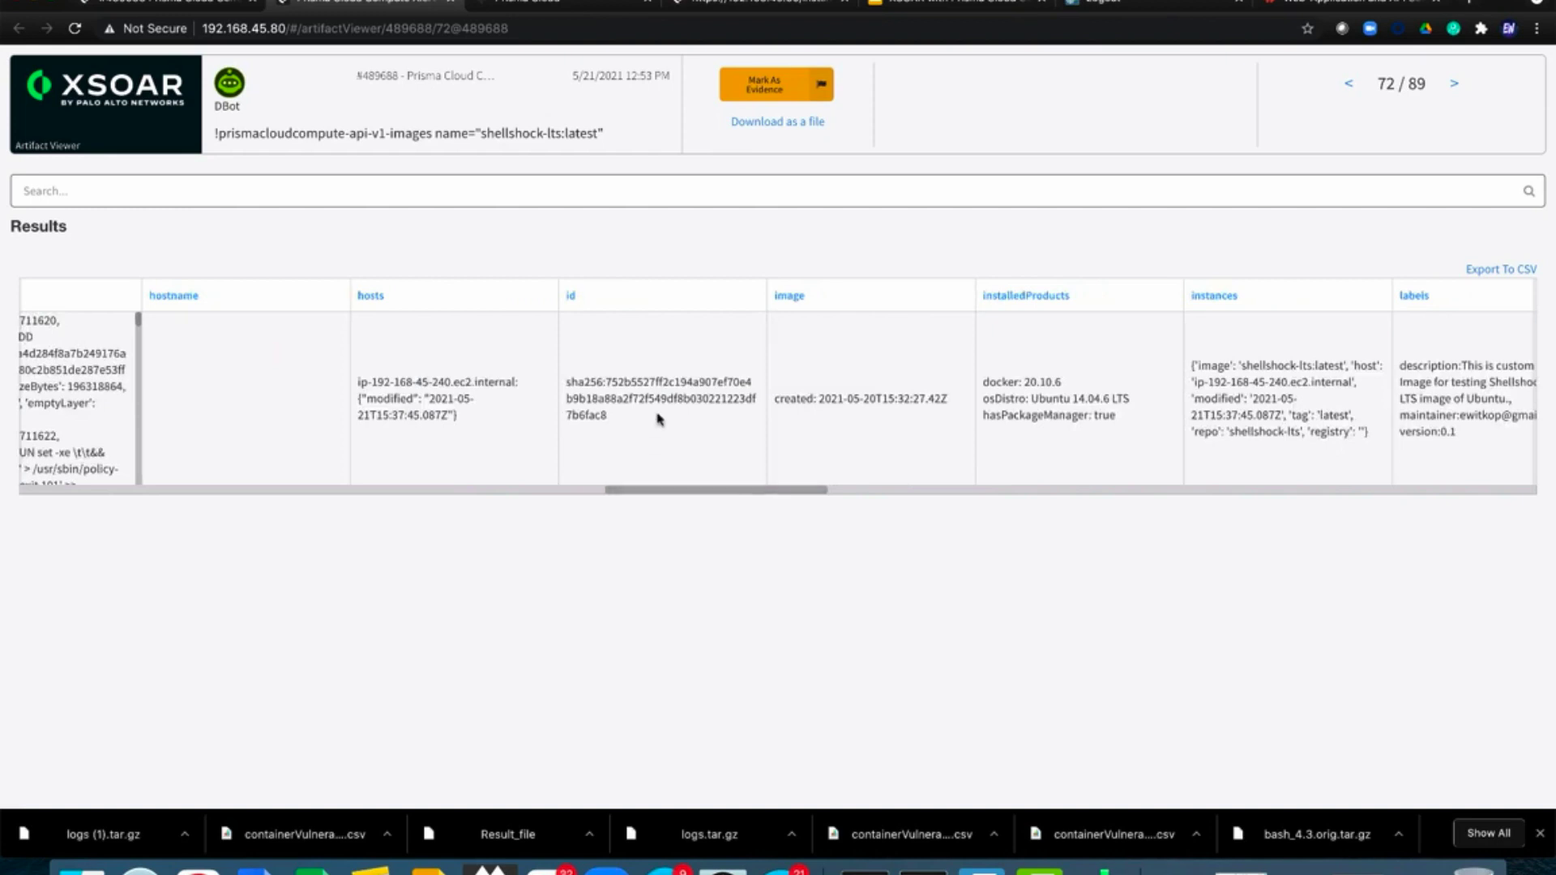
{"action": "left_click_drag", "start_coordinate": [1116, 423], "coordinate": [992, 373]}
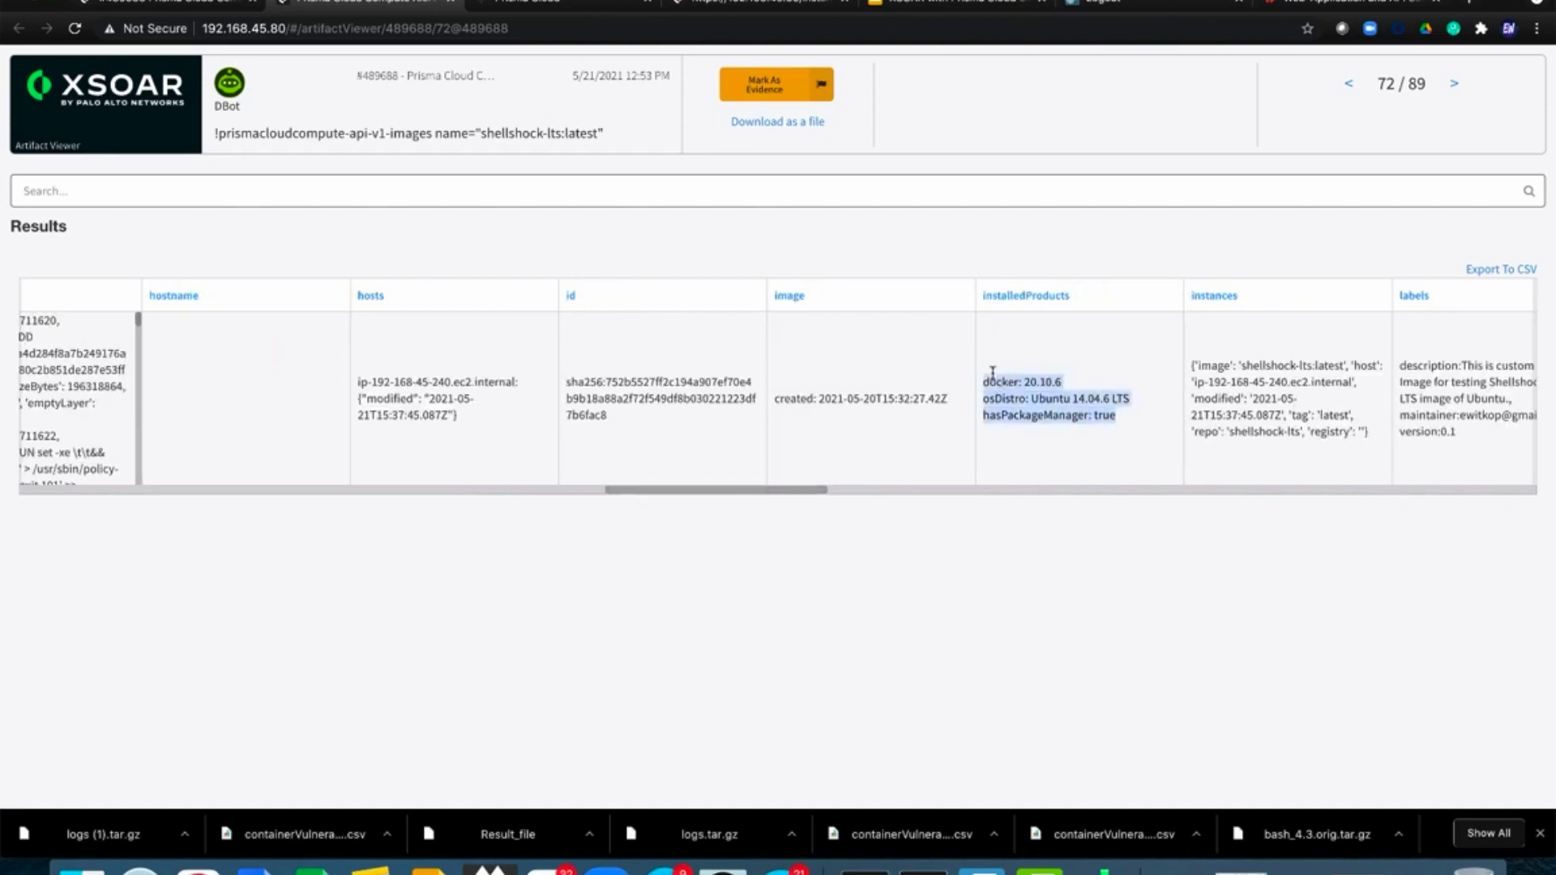
{"action": "left_click", "coordinate": [453, 4]}
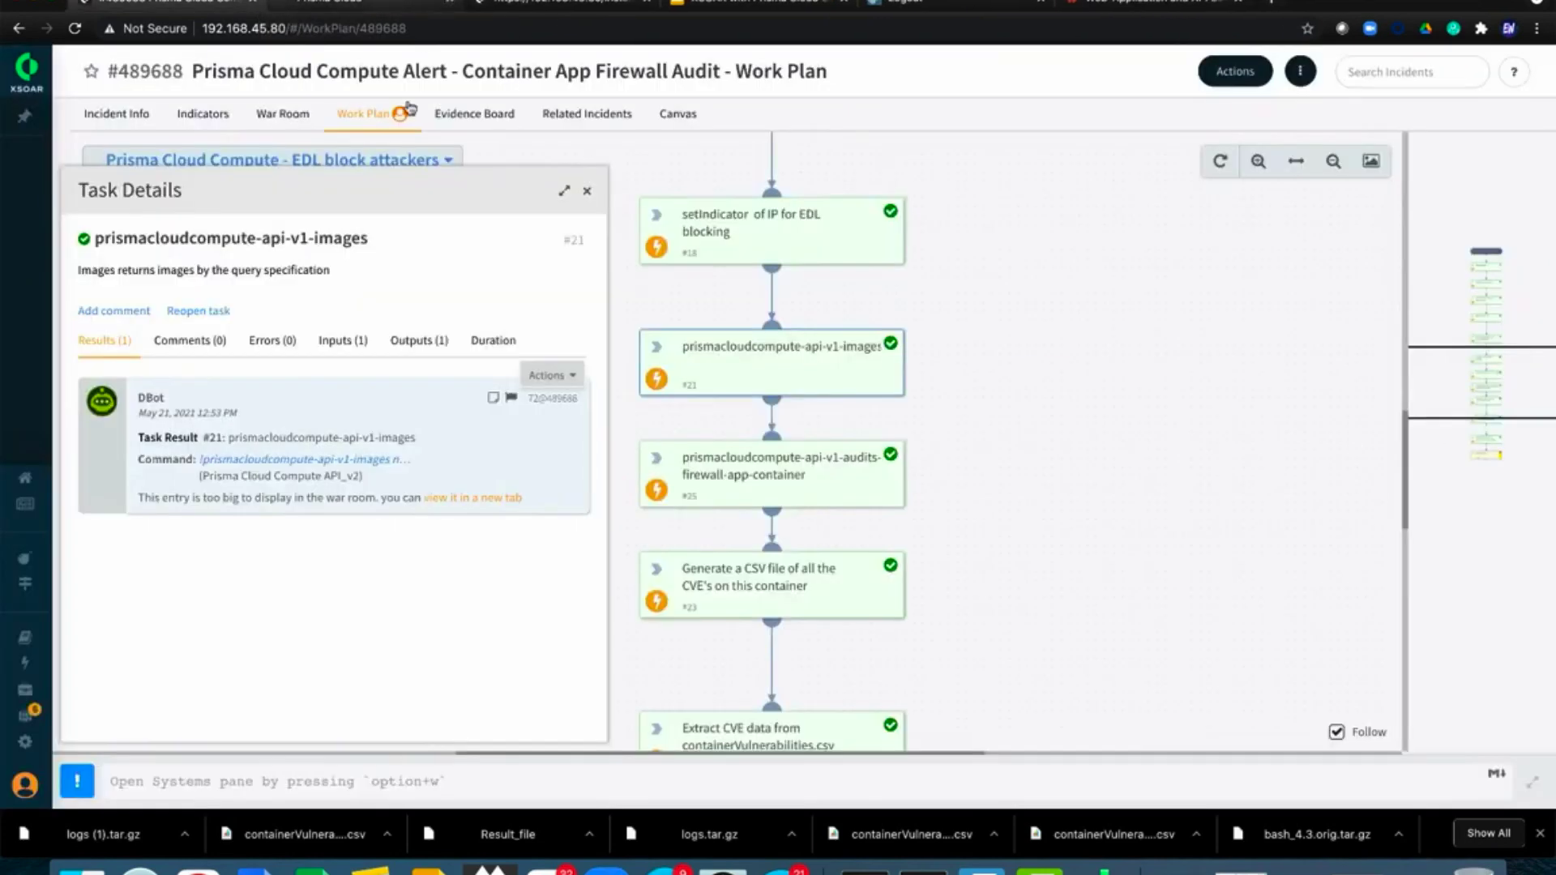
{"action": "left_click", "coordinate": [587, 190]}
Step: Download containerVulnerabilities.csv from the Generate a CSV file of all the CVE's on this container task and open it as a spreadsheet
{"action": "left_click_drag", "start_coordinate": [1046, 524], "coordinate": [1026, 412]}
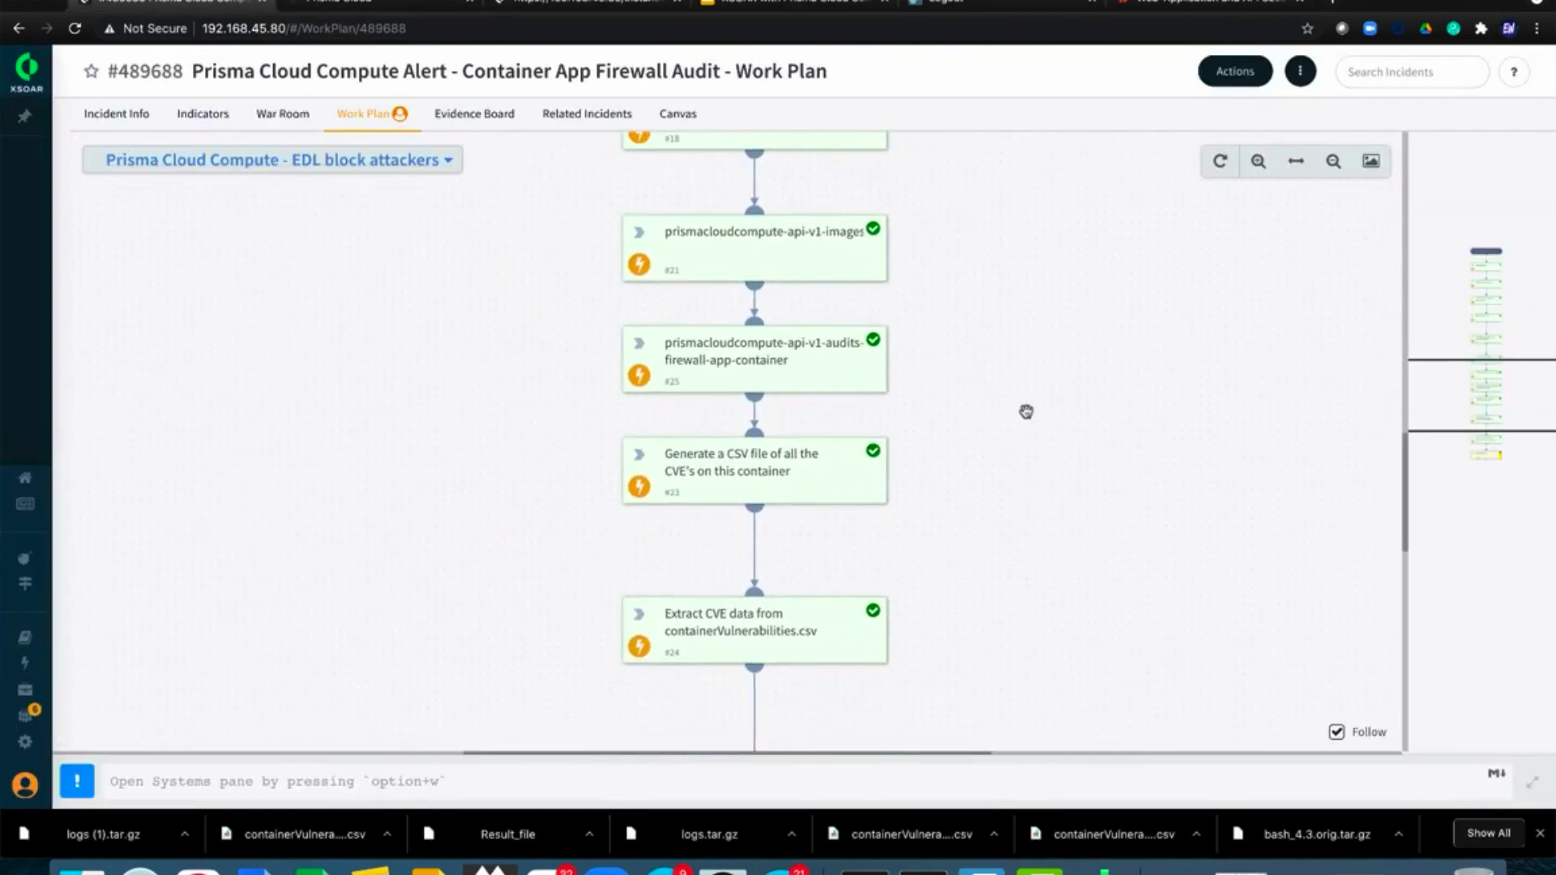
{"action": "left_click", "coordinate": [735, 485]}
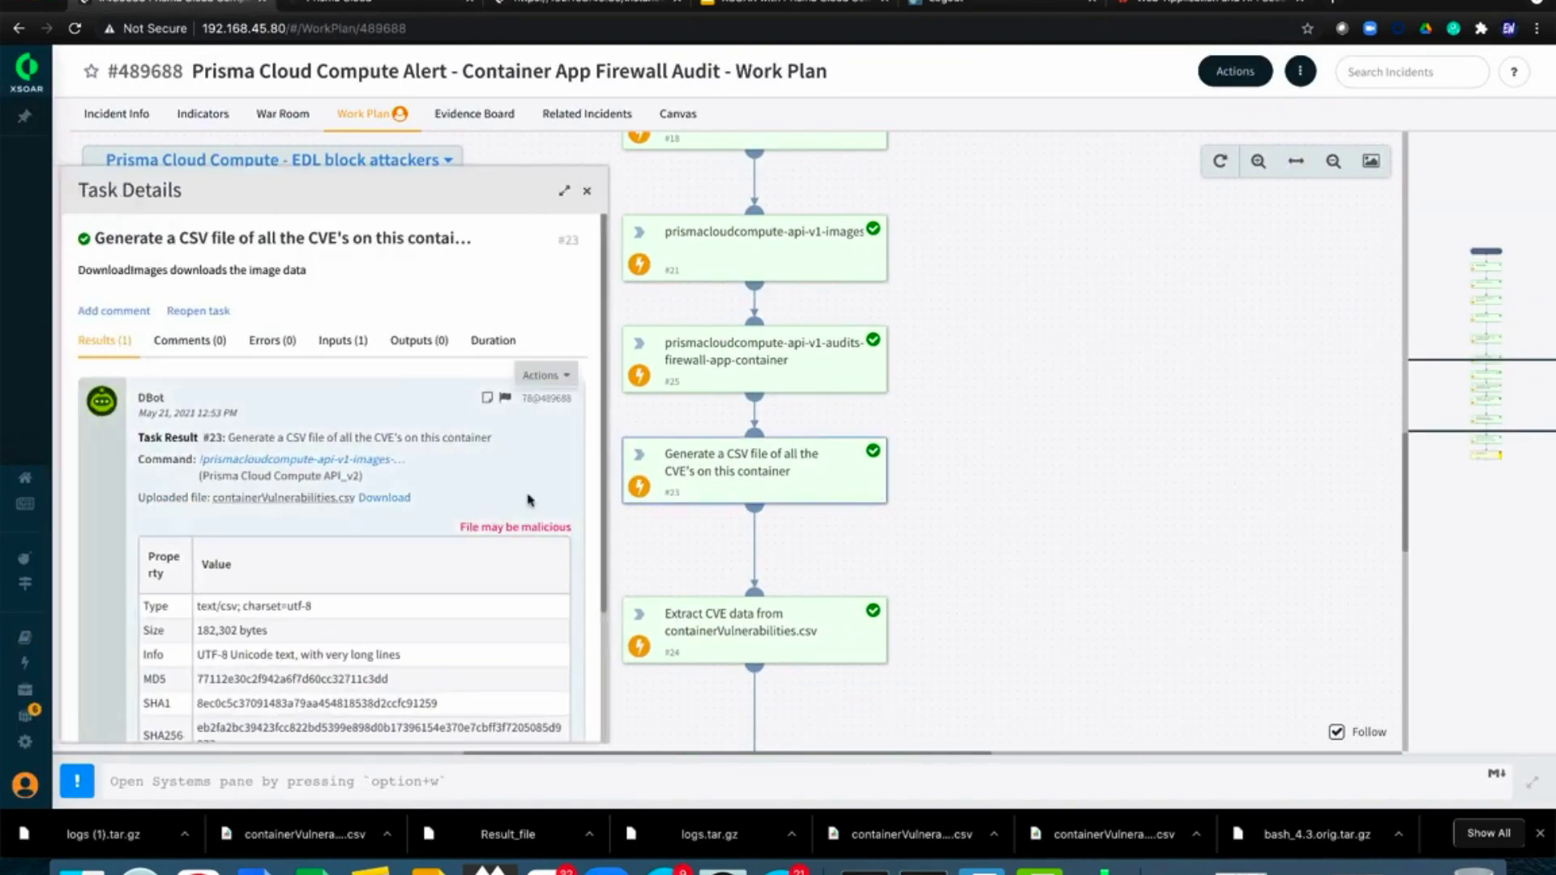
{"action": "scroll", "coordinate": [361, 390], "scroll_direction": "down", "scroll_amount": 2}
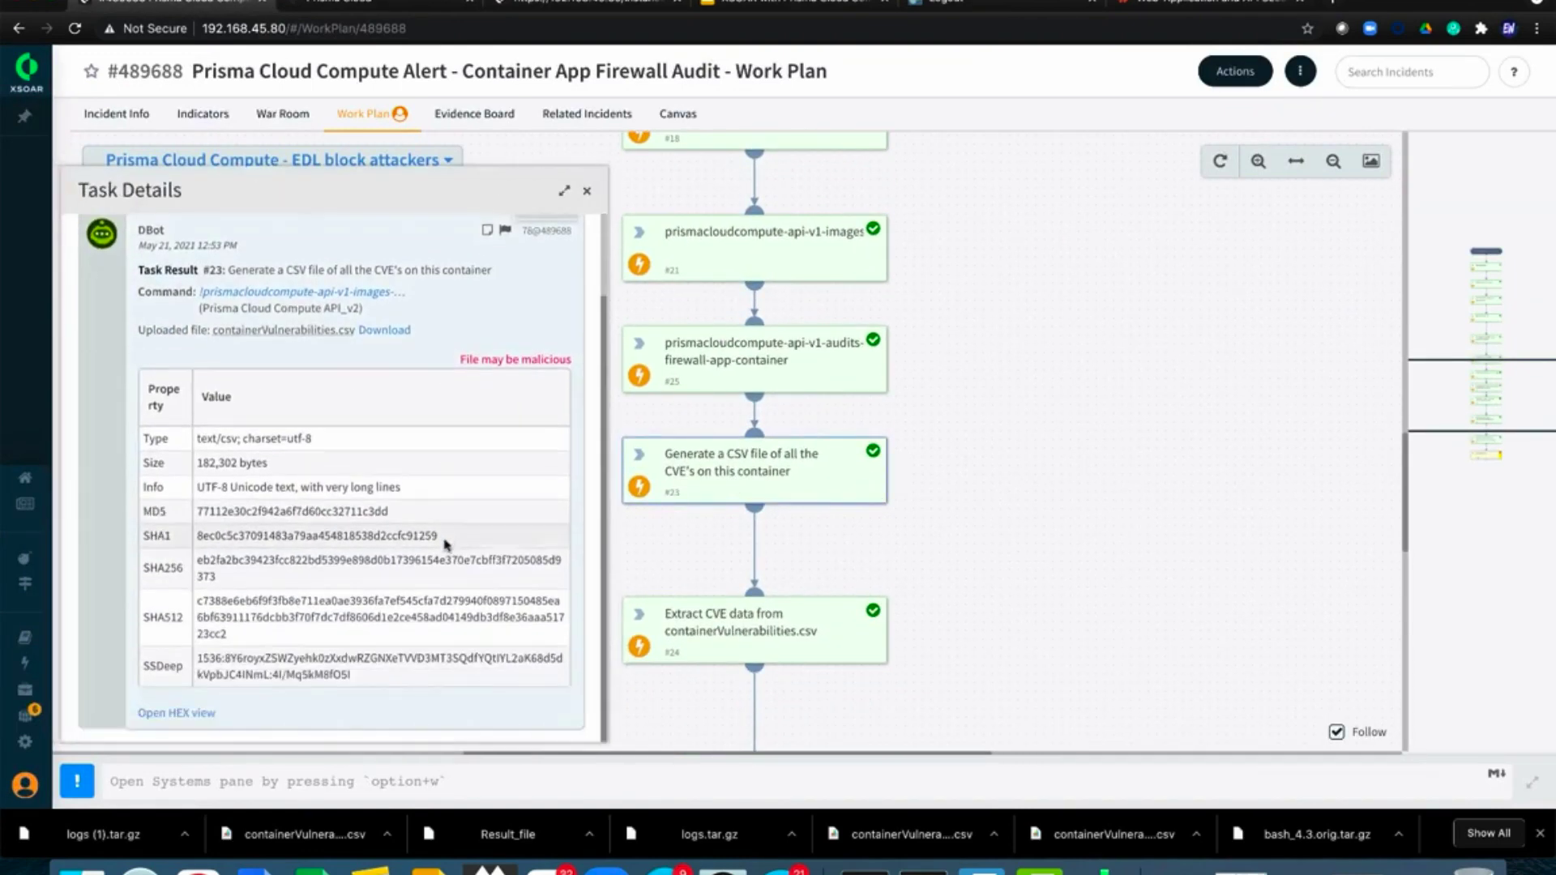
{"action": "left_click", "coordinate": [378, 329]}
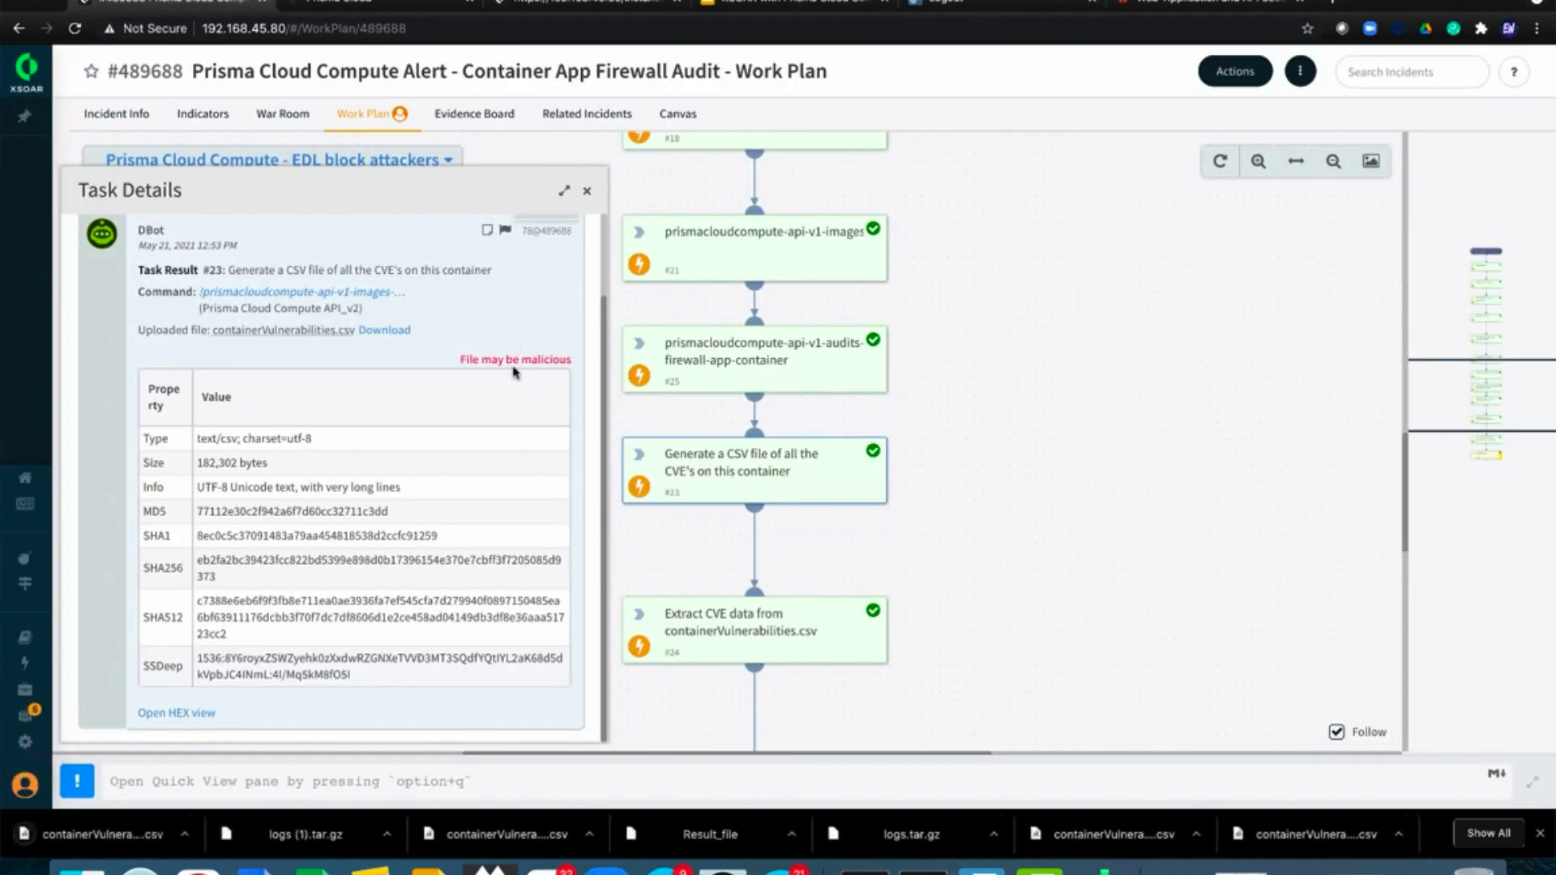
{"action": "left_click", "coordinate": [116, 843]}
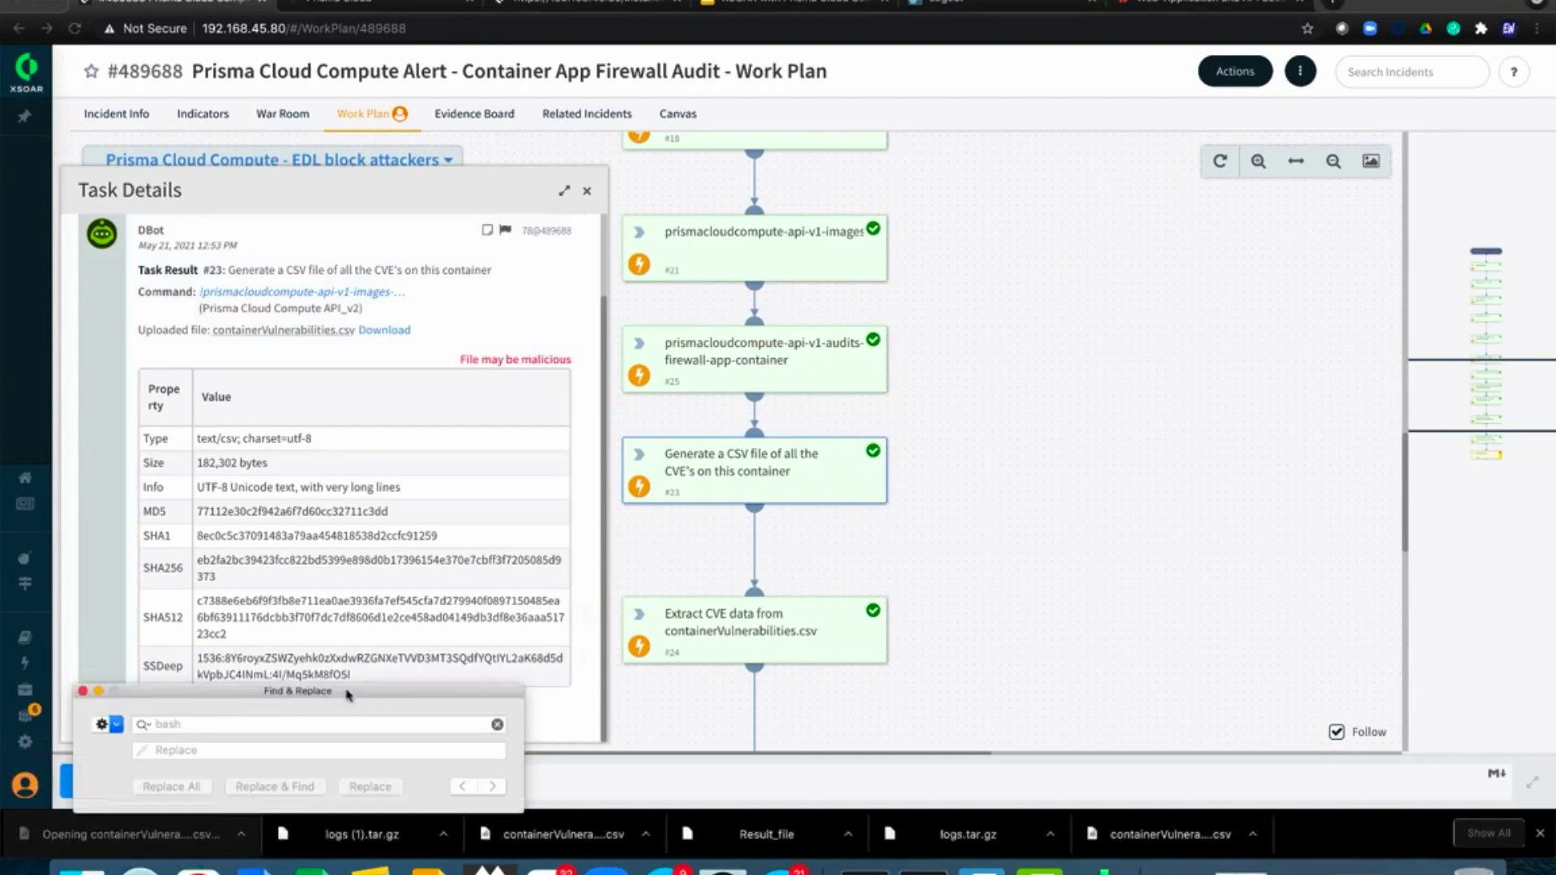
Step: Review the vulnerability table's columns through to the vulnerability links, quit the spreadsheet app, and close the task details in XSOAR
{"action": "scroll", "coordinate": [501, 531], "scroll_direction": "right", "scroll_amount": 15}
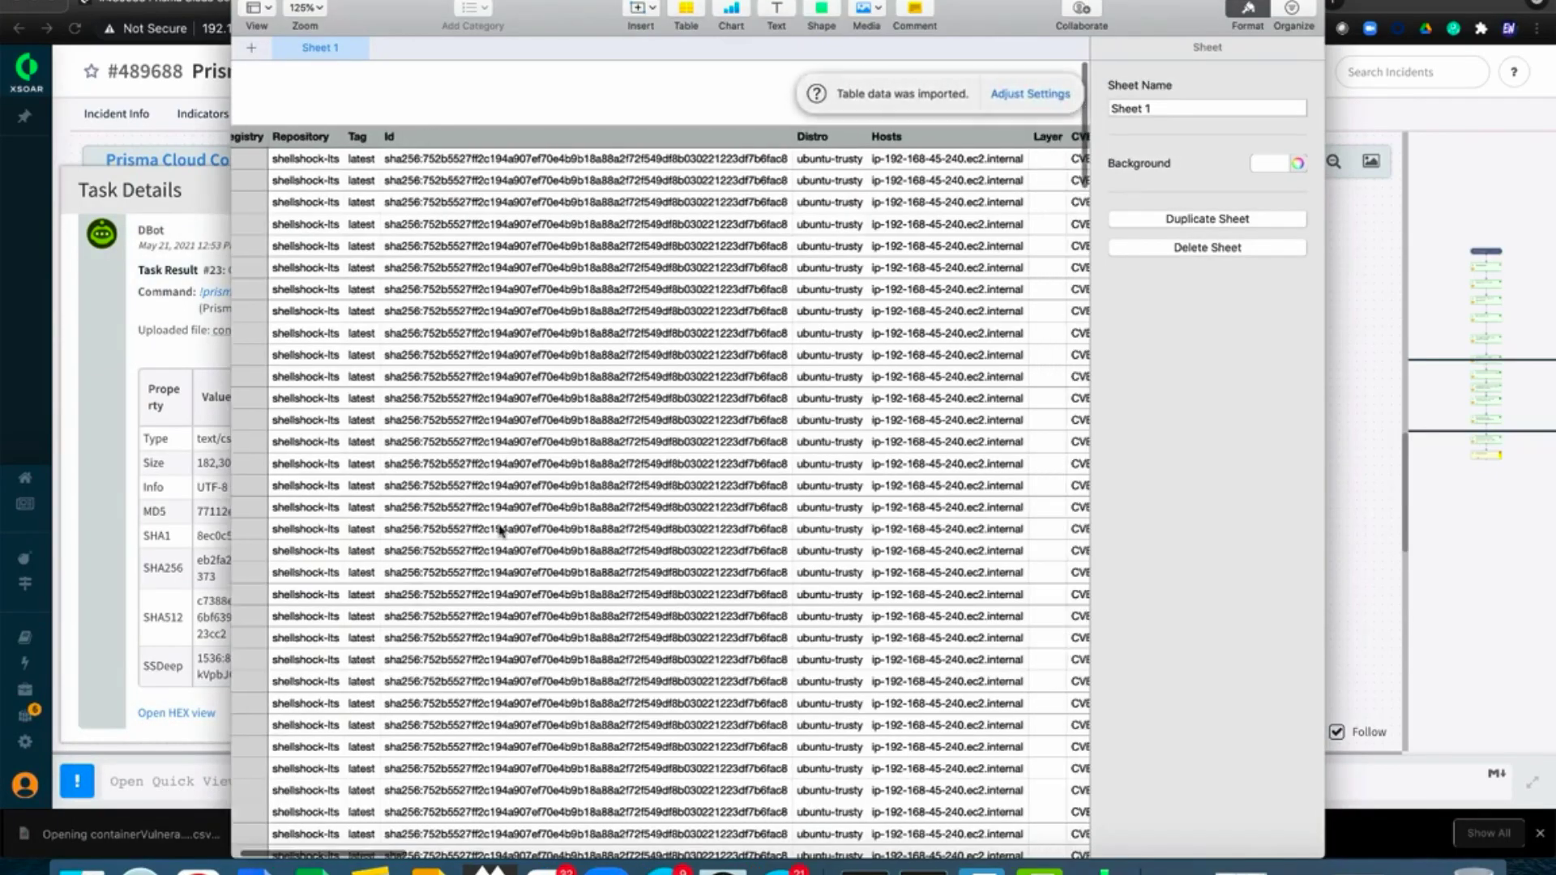
{"action": "scroll", "coordinate": [501, 531], "scroll_direction": "right", "scroll_amount": 20}
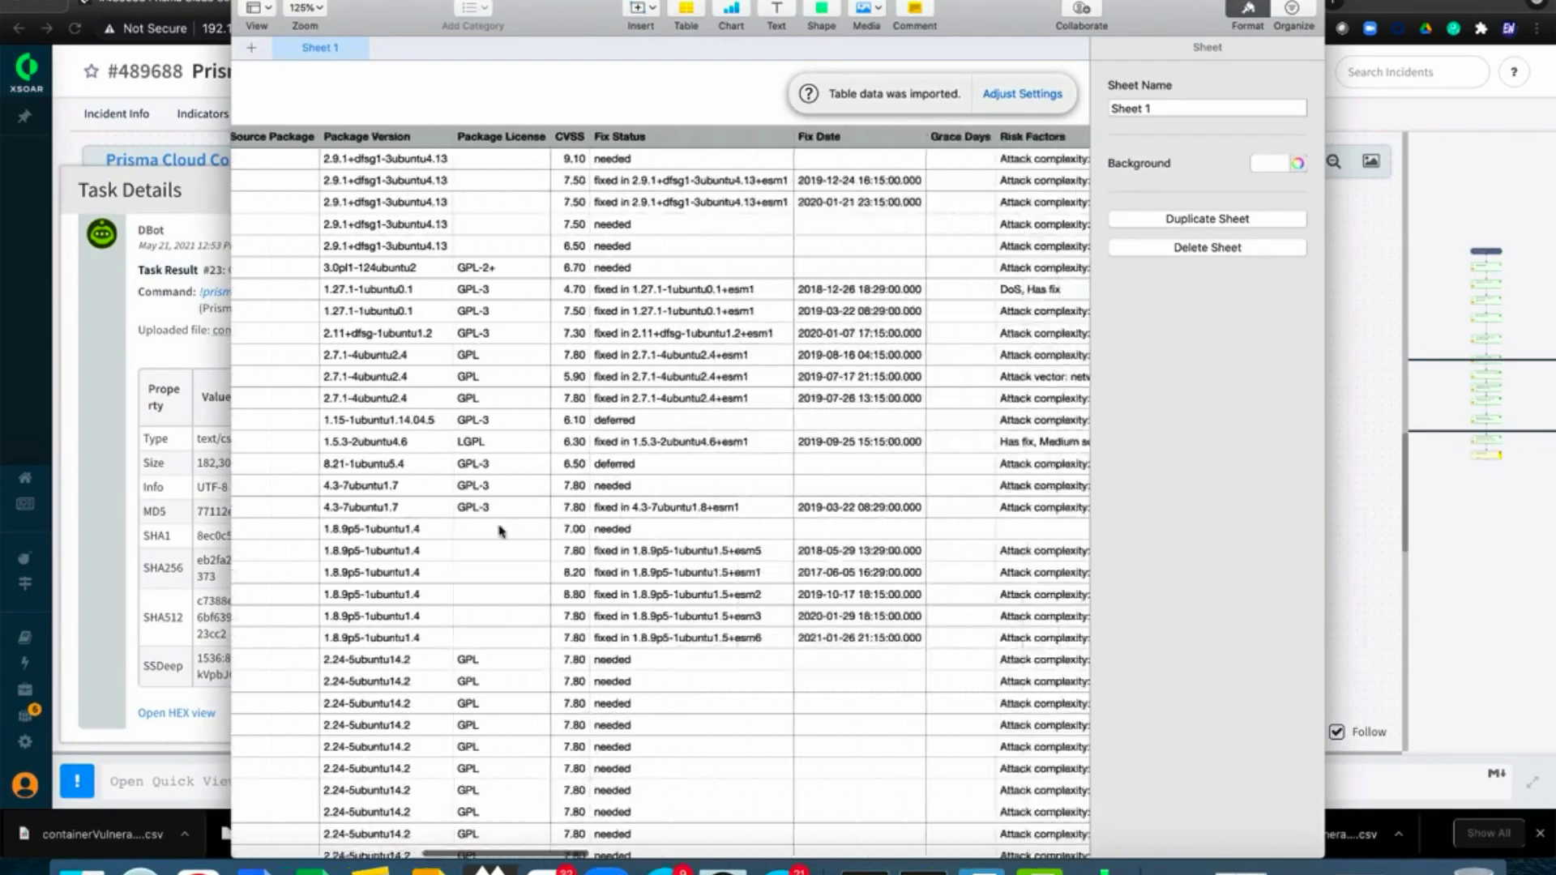
{"action": "scroll", "coordinate": [501, 531], "scroll_direction": "right", "scroll_amount": 20}
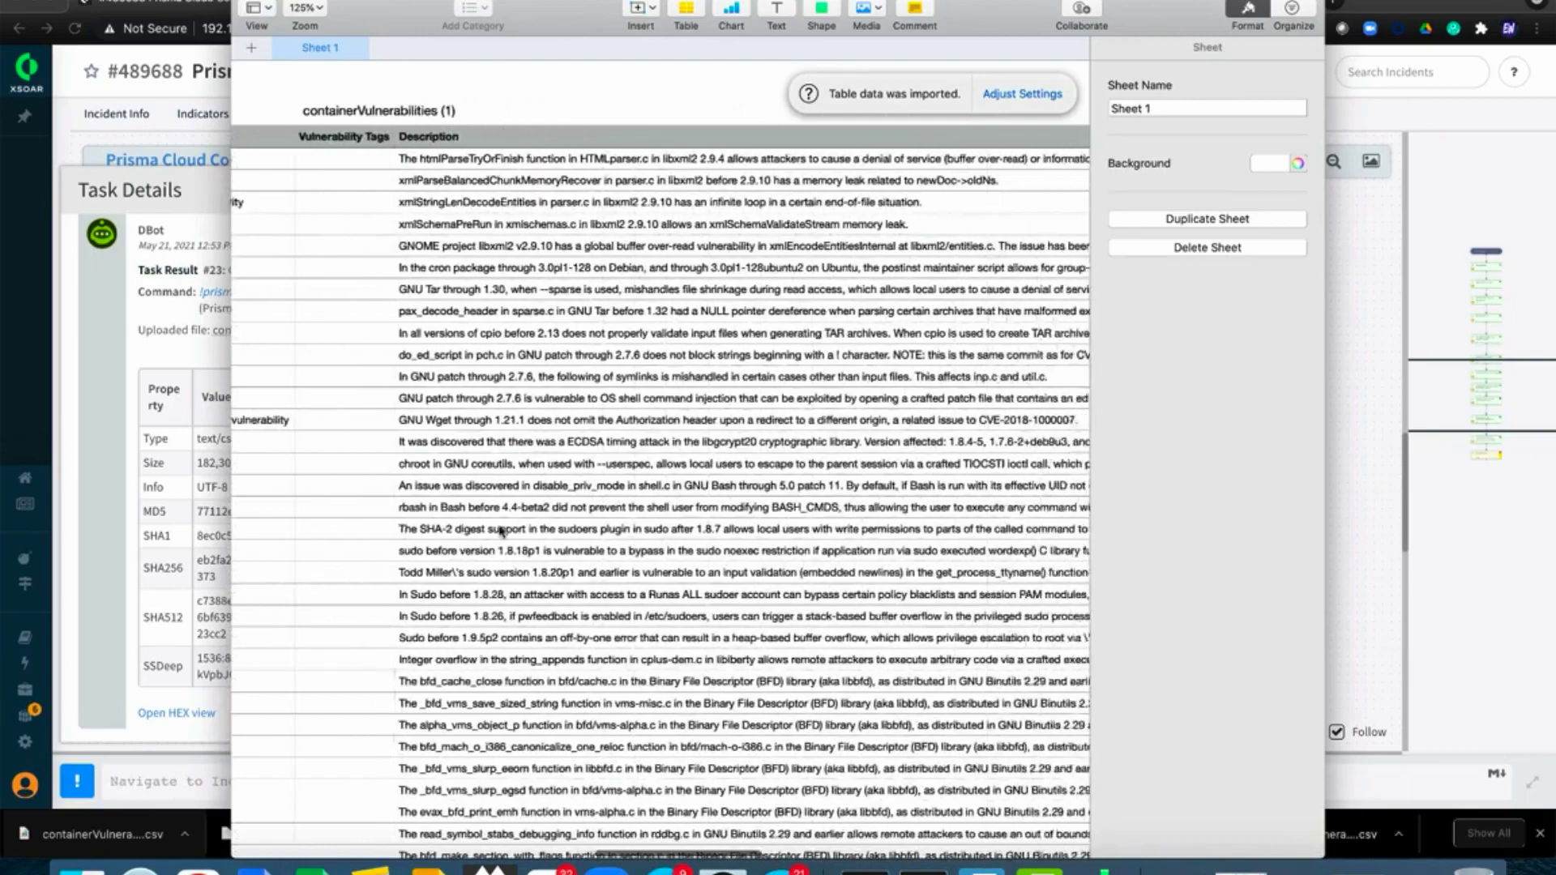
{"action": "scroll", "coordinate": [501, 531], "scroll_direction": "right", "scroll_amount": 20}
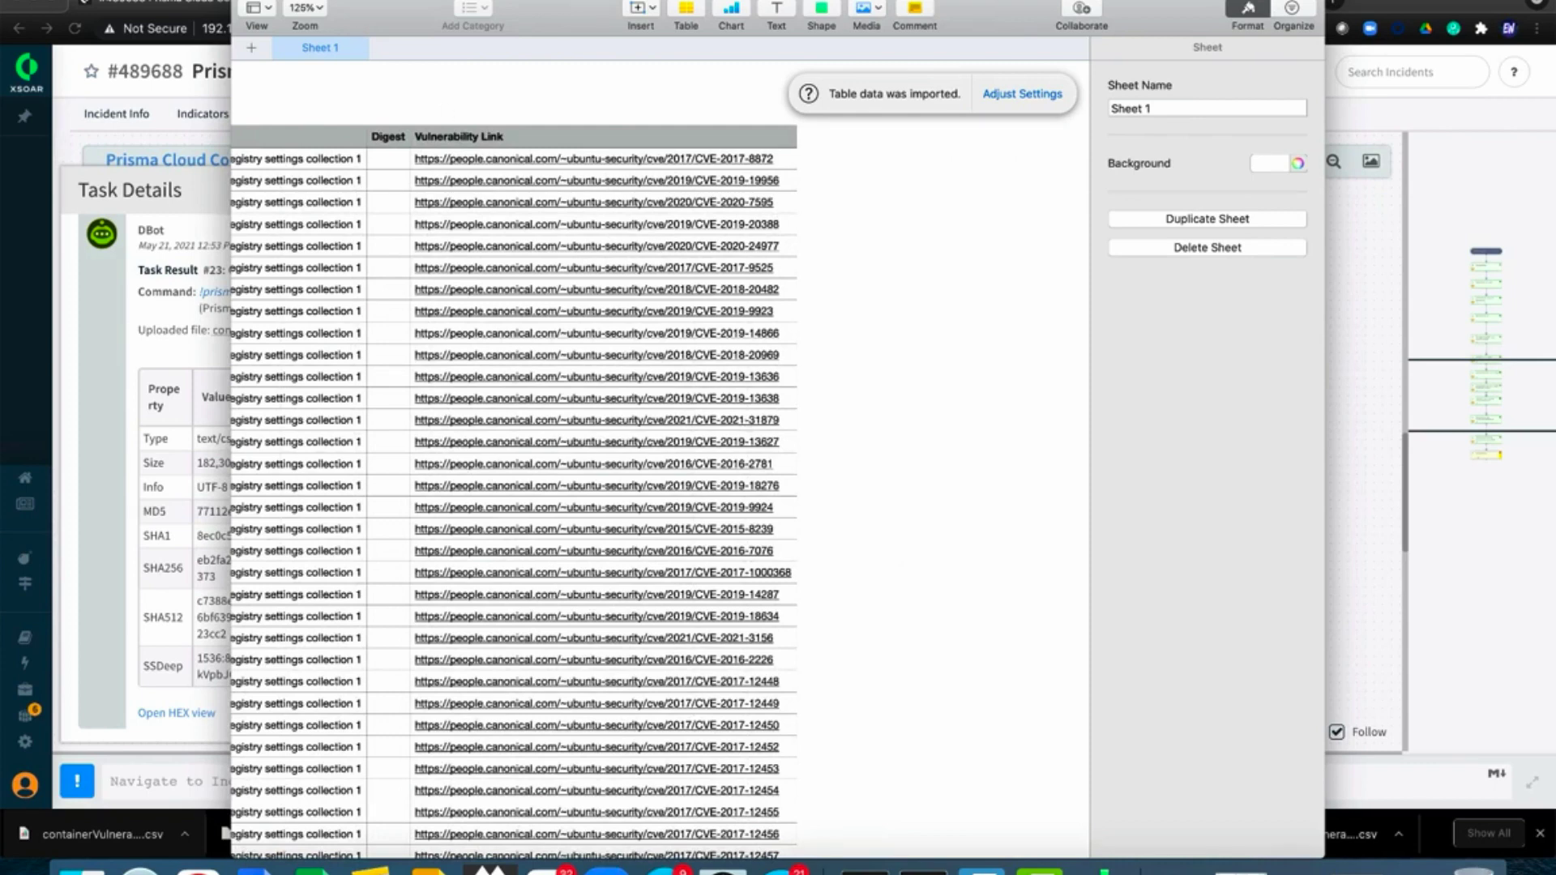
{"action": "key", "text": "super+q"}
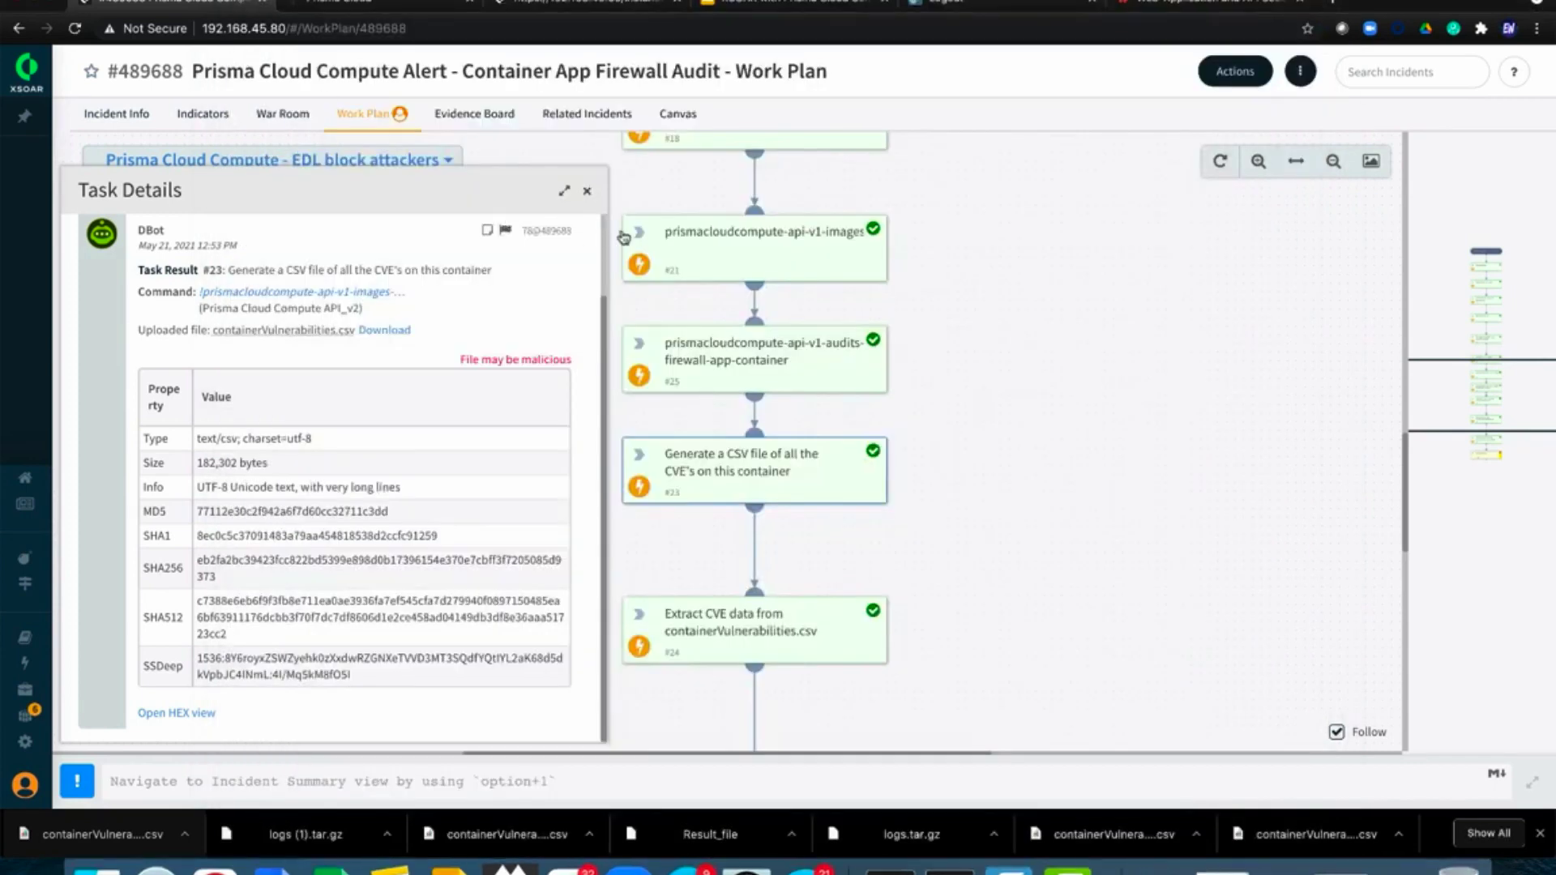
{"action": "left_click", "coordinate": [589, 193]}
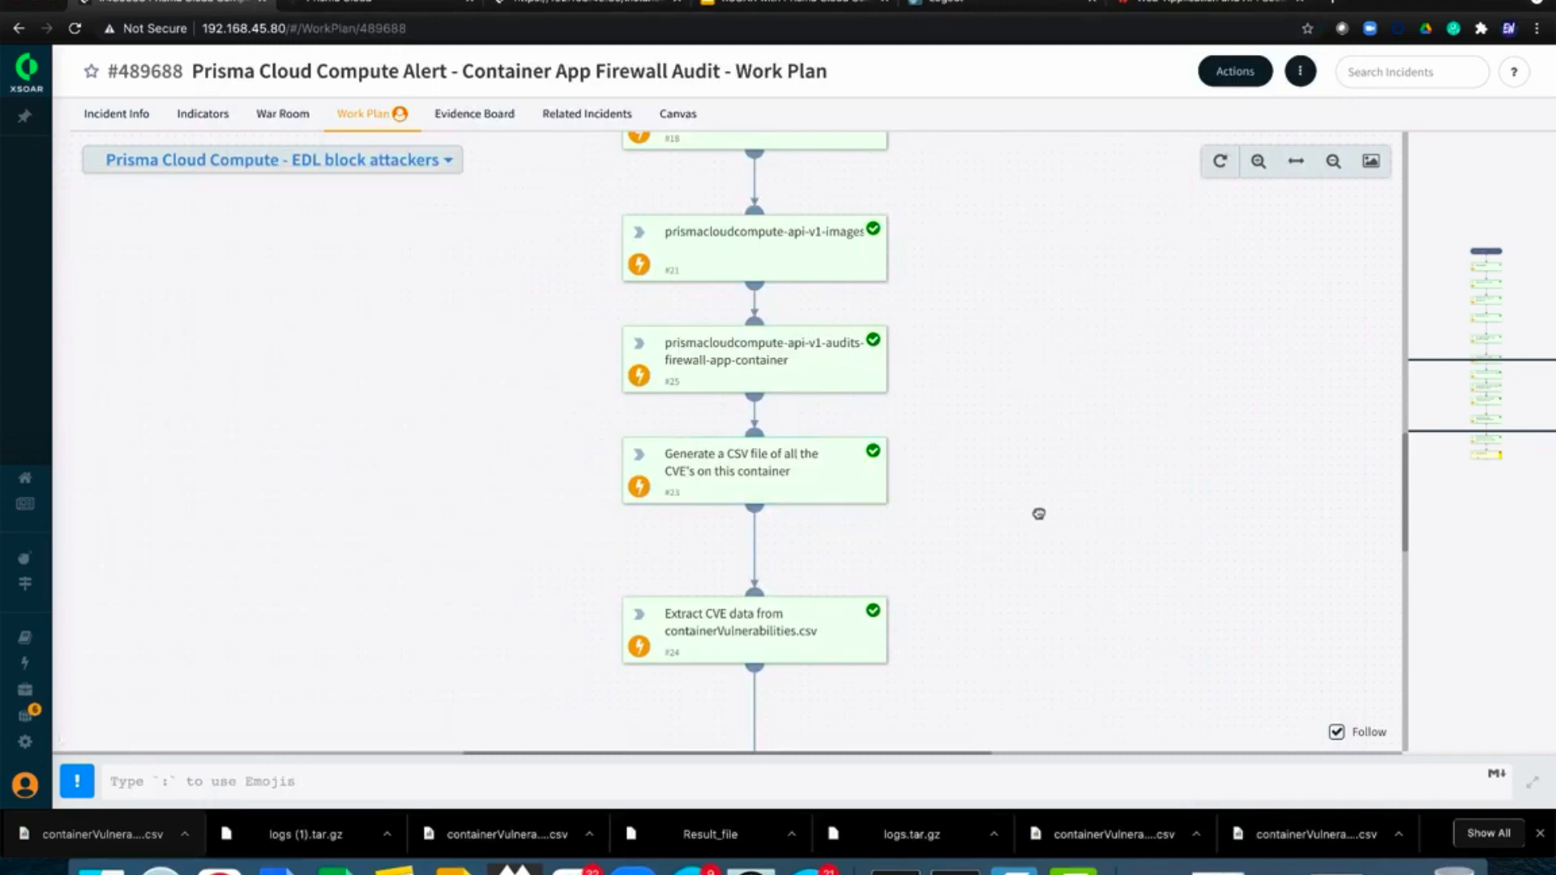
Step: Examine the full results of the Extract CVE data from containerVulnerabilities.csv task in the artifact viewer, and close the viewer and task details
{"action": "left_click_drag", "start_coordinate": [1039, 514], "coordinate": [1034, 342]}
{"action": "left_click_drag", "start_coordinate": [1032, 413], "coordinate": [1028, 244]}
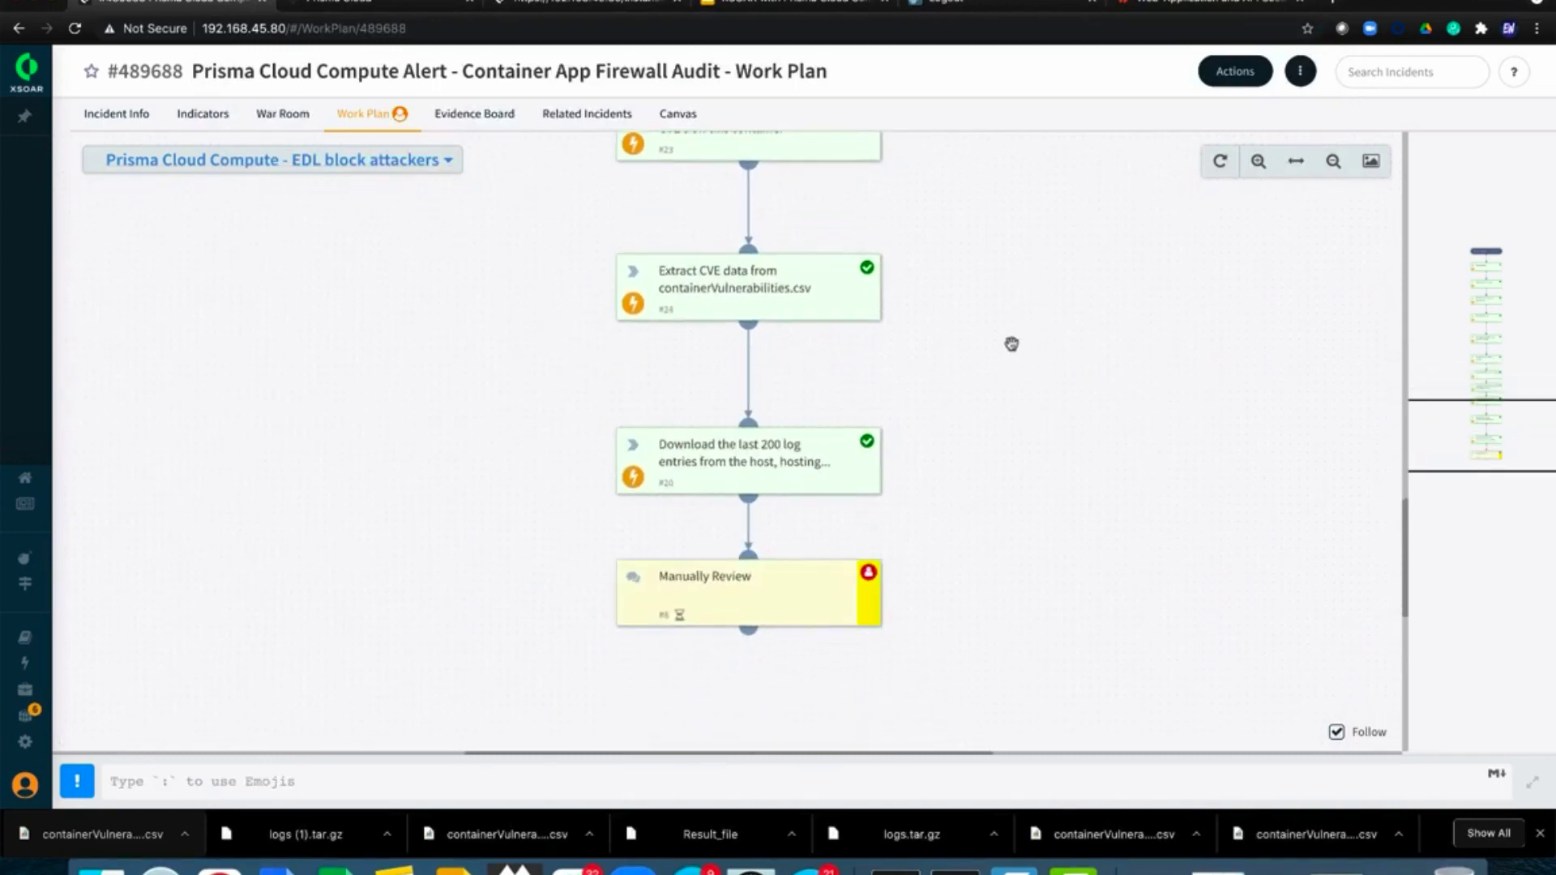
{"action": "left_click", "coordinate": [776, 290]}
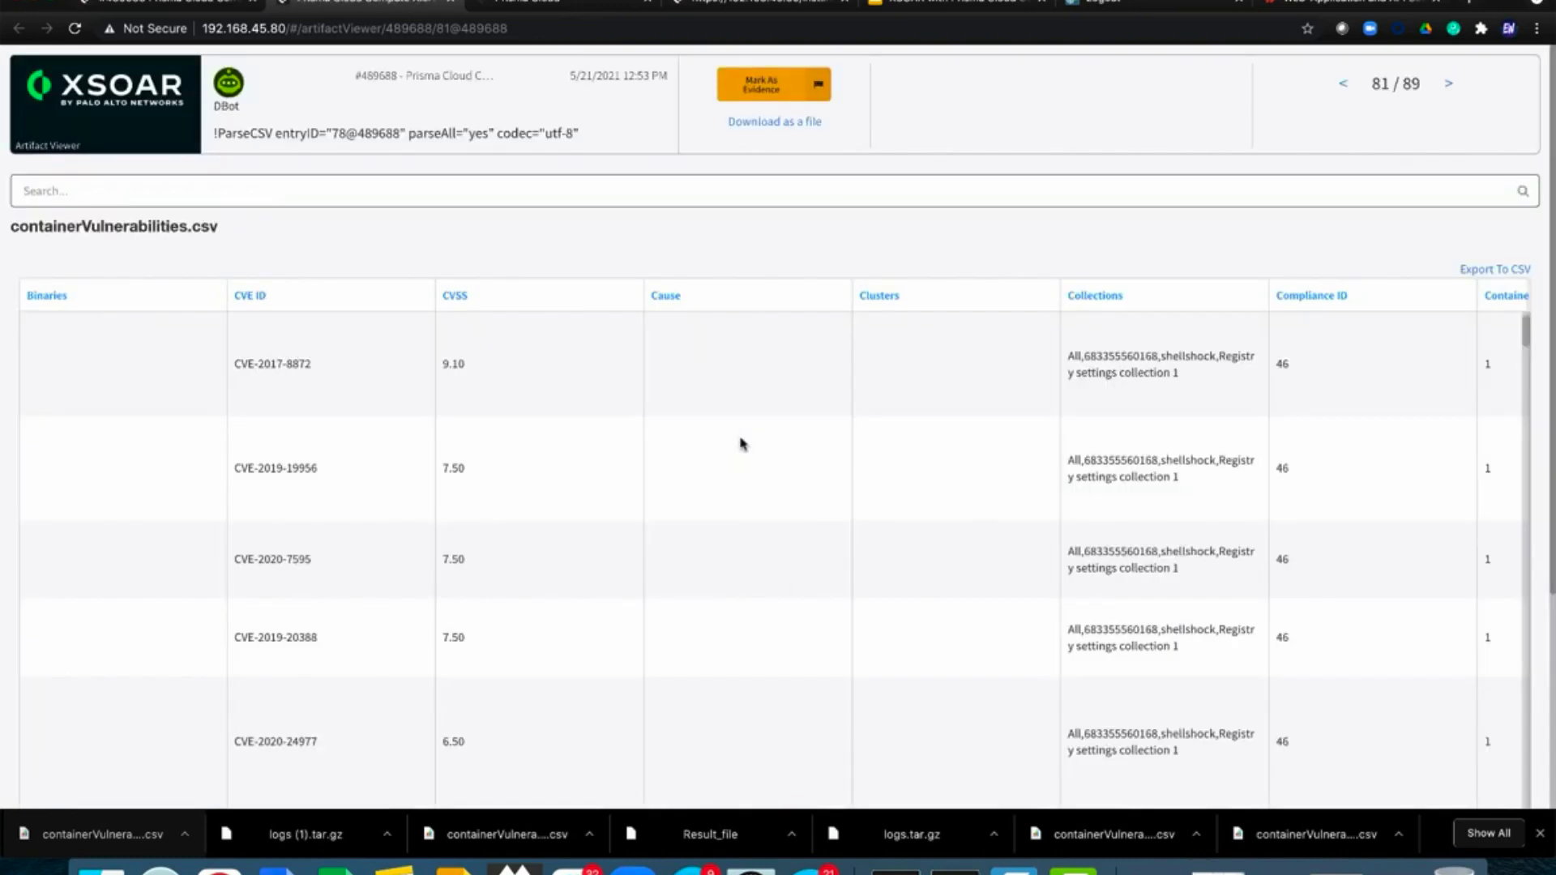
{"action": "scroll", "coordinate": [742, 443], "scroll_direction": "right", "scroll_amount": 10}
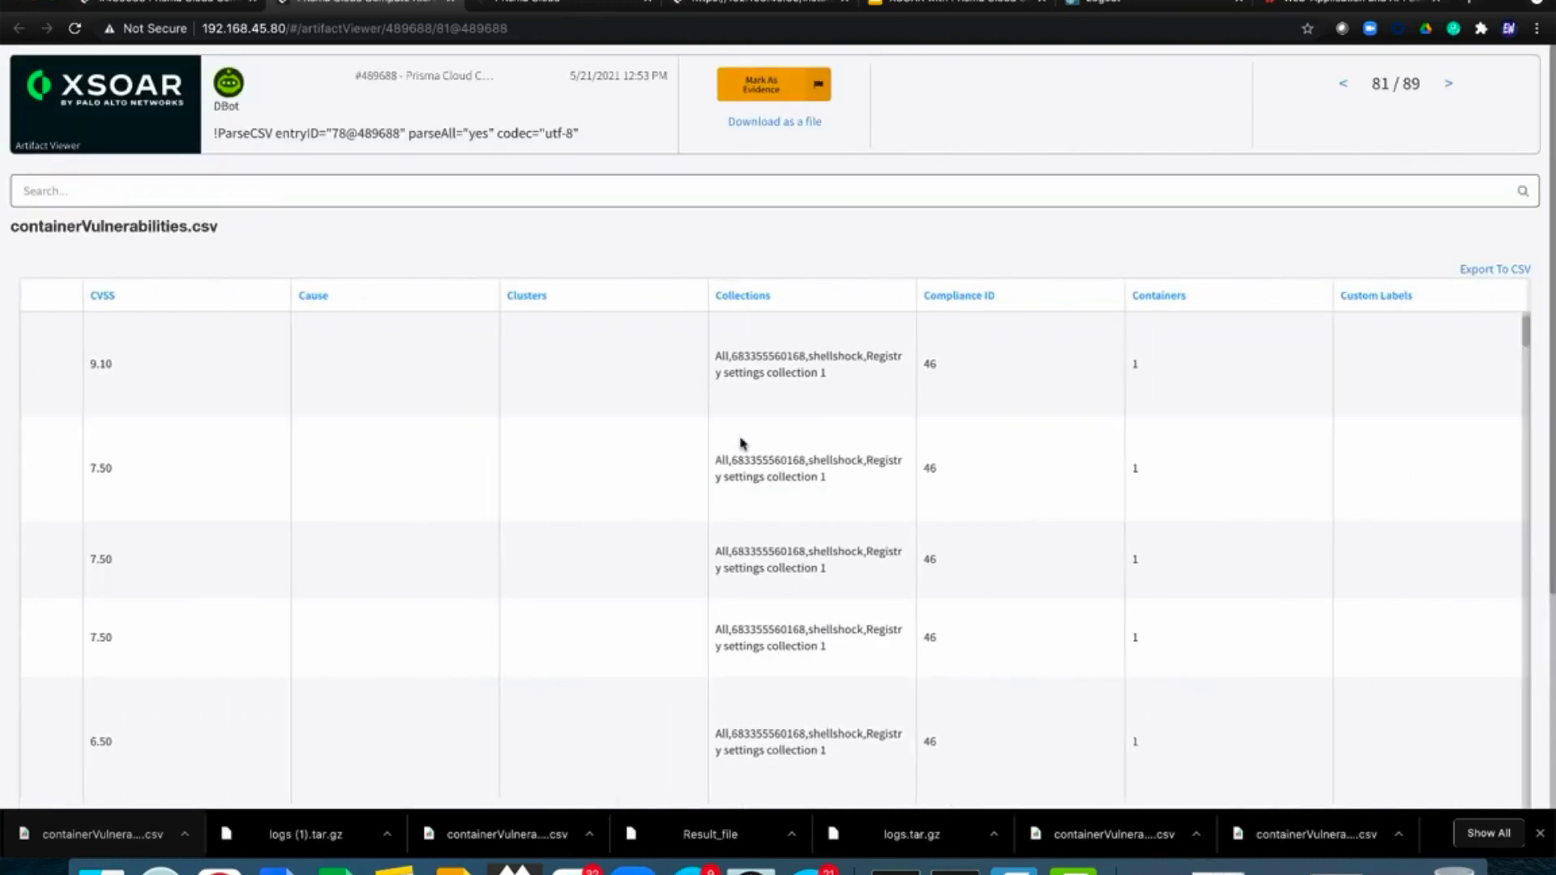
{"action": "scroll", "coordinate": [742, 444], "scroll_direction": "right", "scroll_amount": 10}
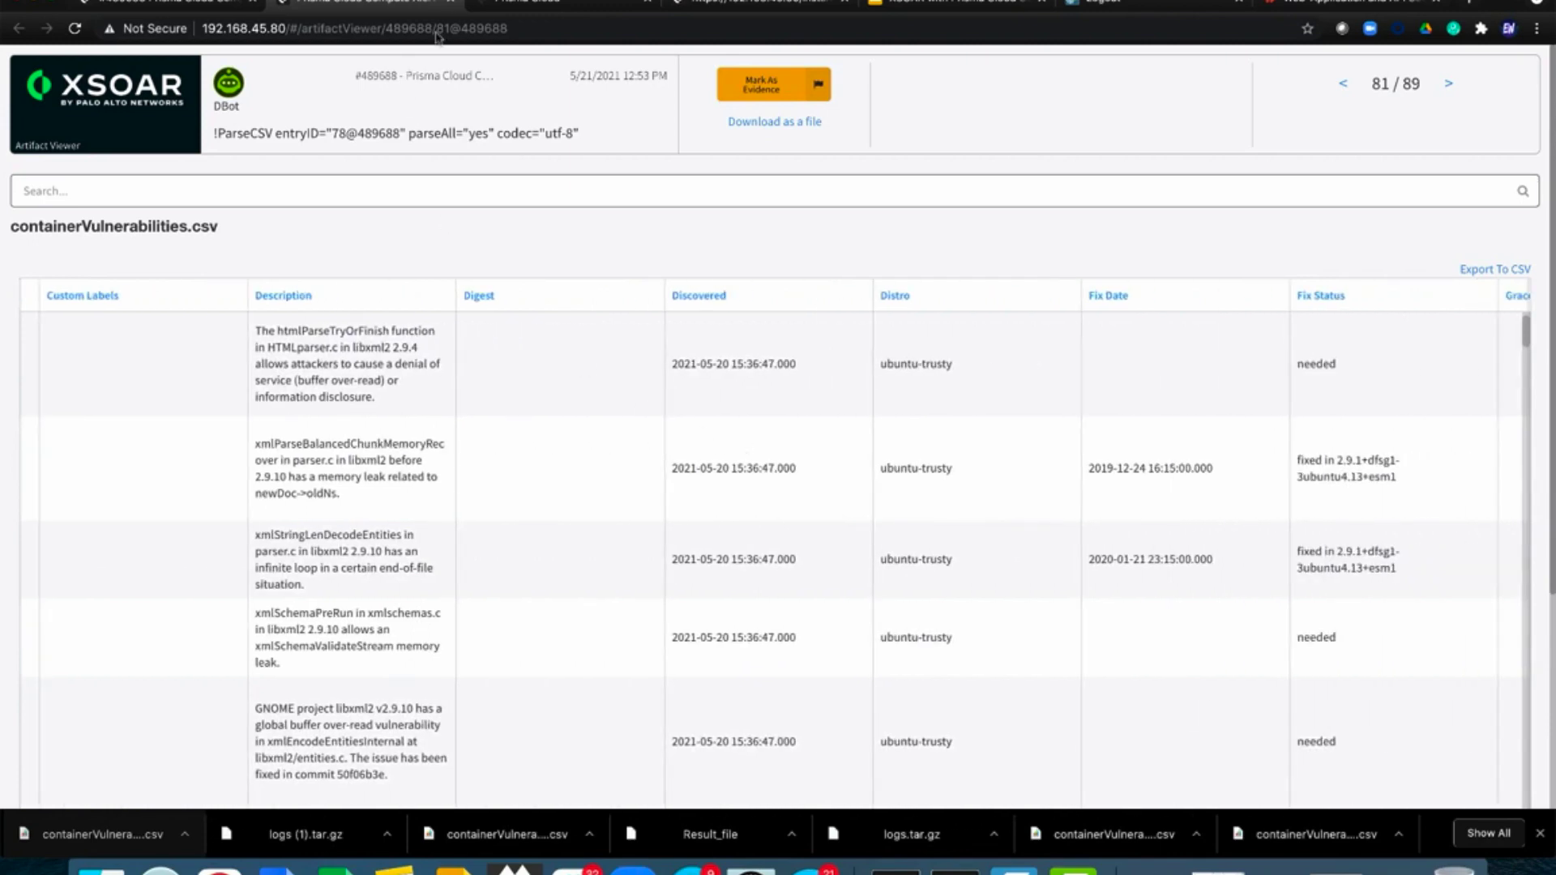
{"action": "left_click", "coordinate": [453, 4]}
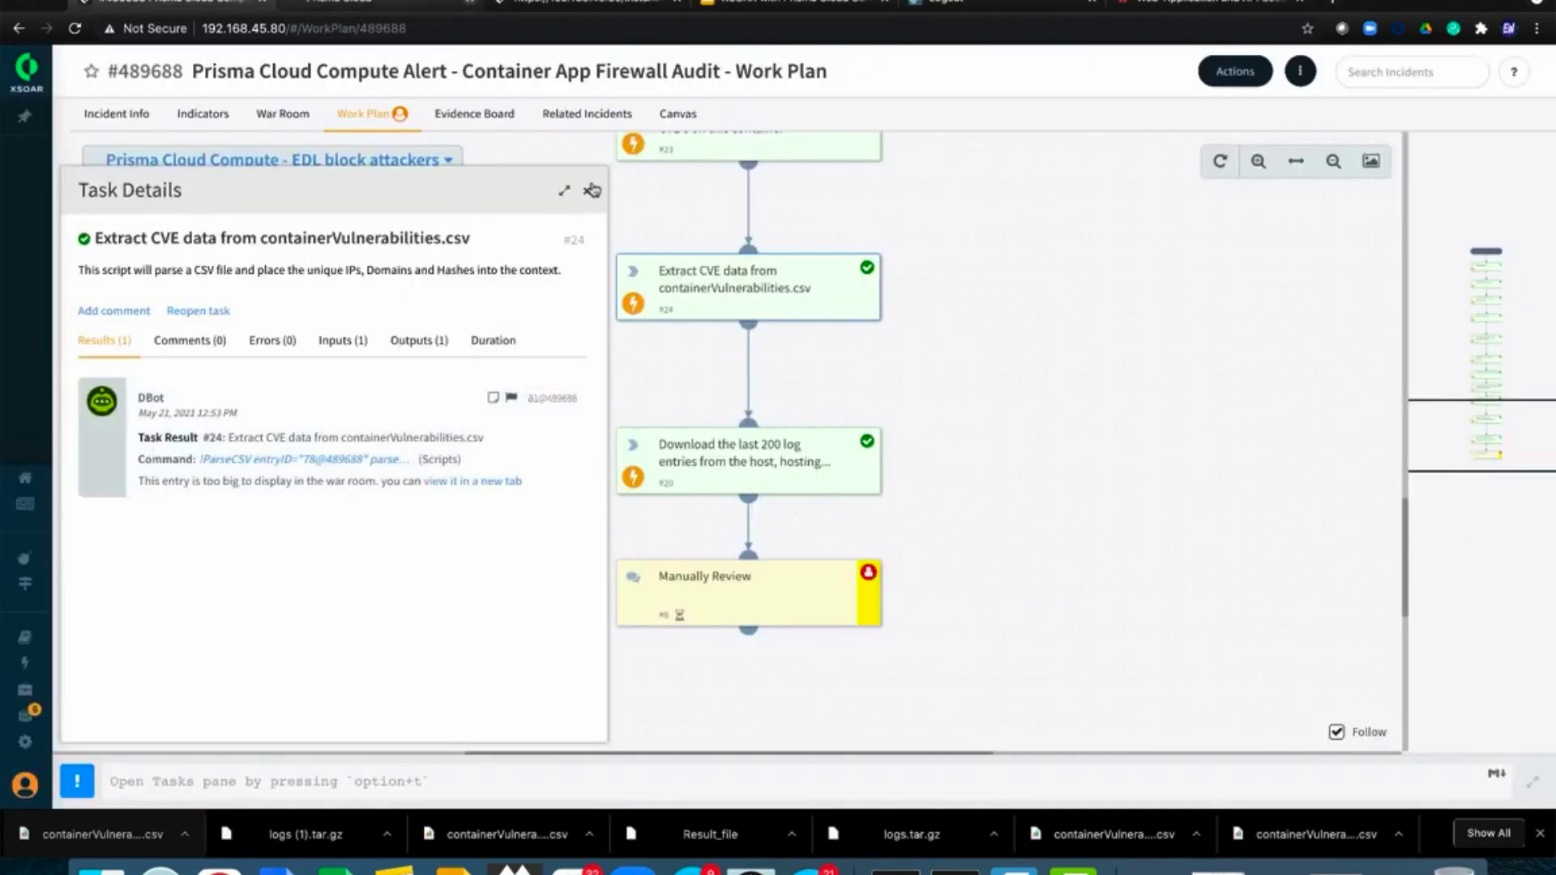
{"action": "left_click", "coordinate": [588, 184]}
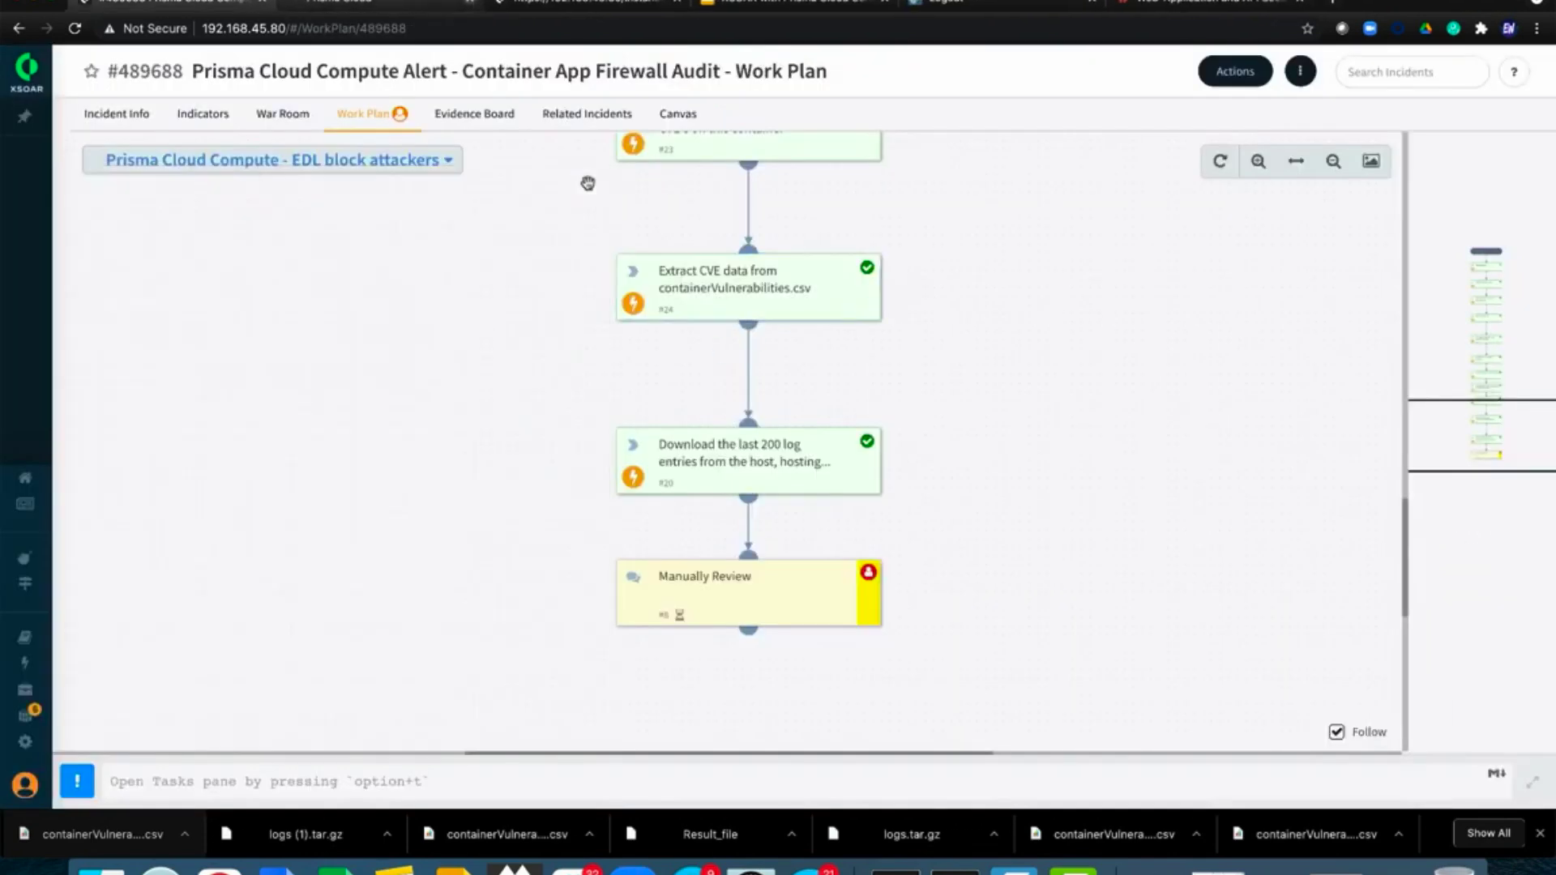
Step: Download logs.tar.gz from the Download the last 200 log entries from the host task and return to the work plan
{"action": "left_click", "coordinate": [801, 488]}
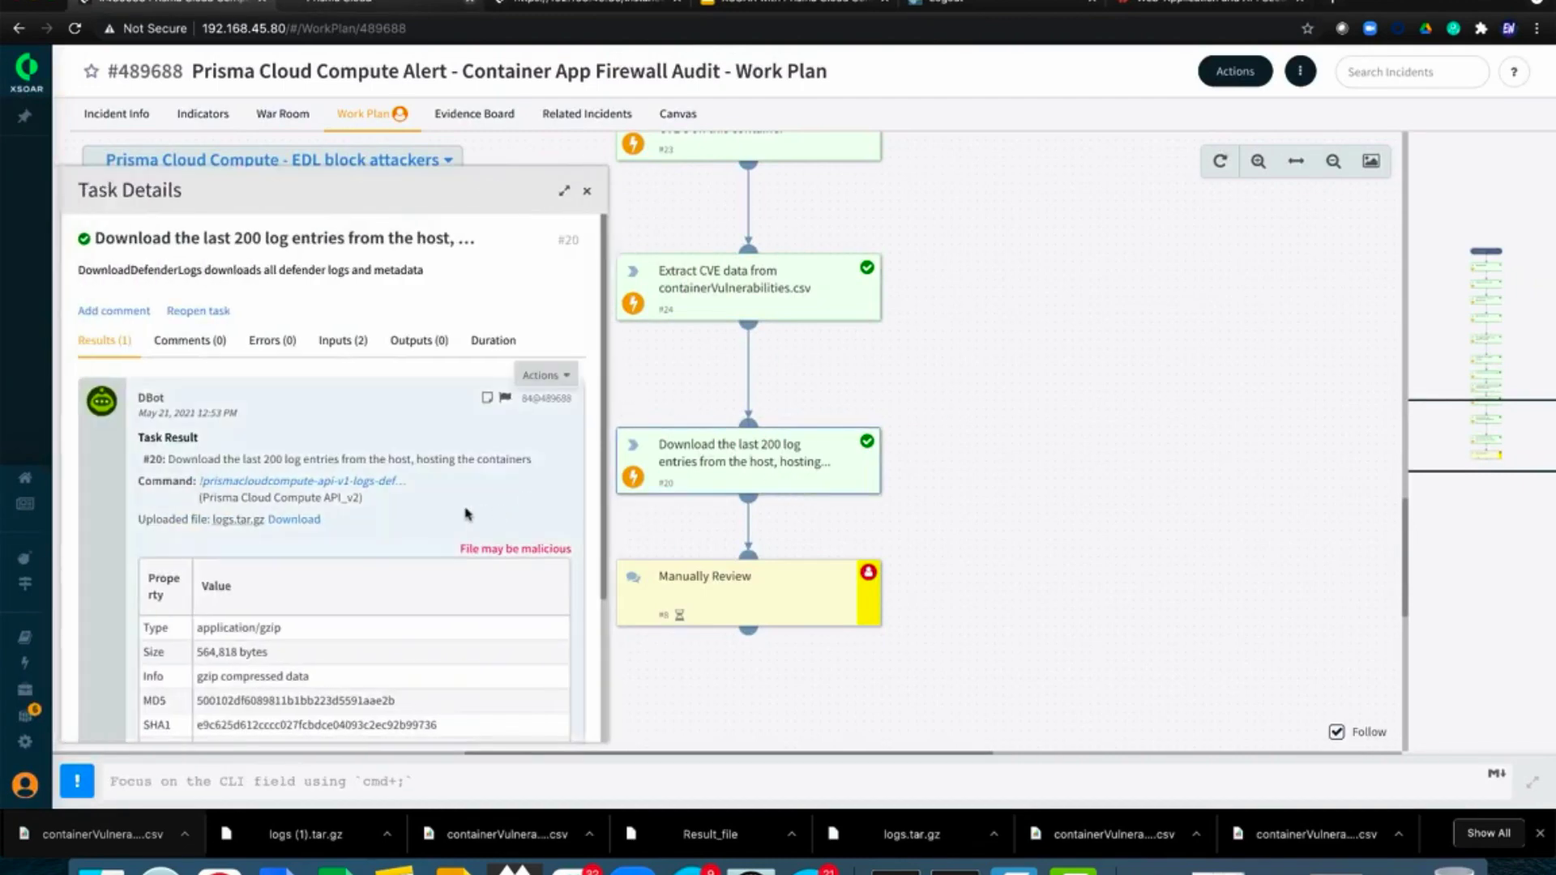
{"action": "scroll", "coordinate": [393, 549], "scroll_direction": "down", "scroll_amount": 4}
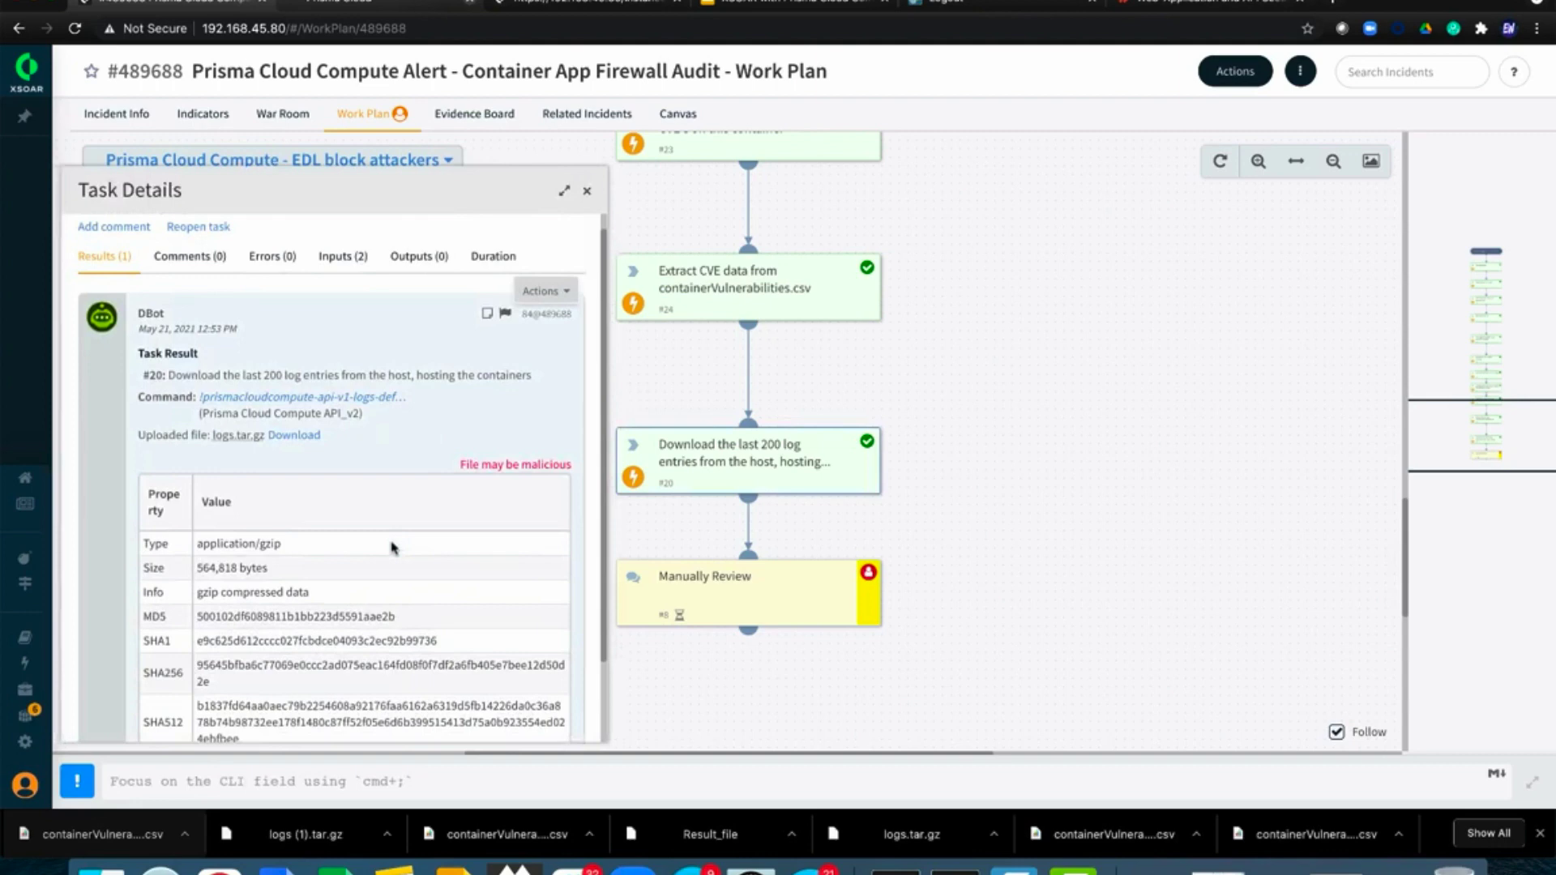
{"action": "left_click", "coordinate": [293, 353]}
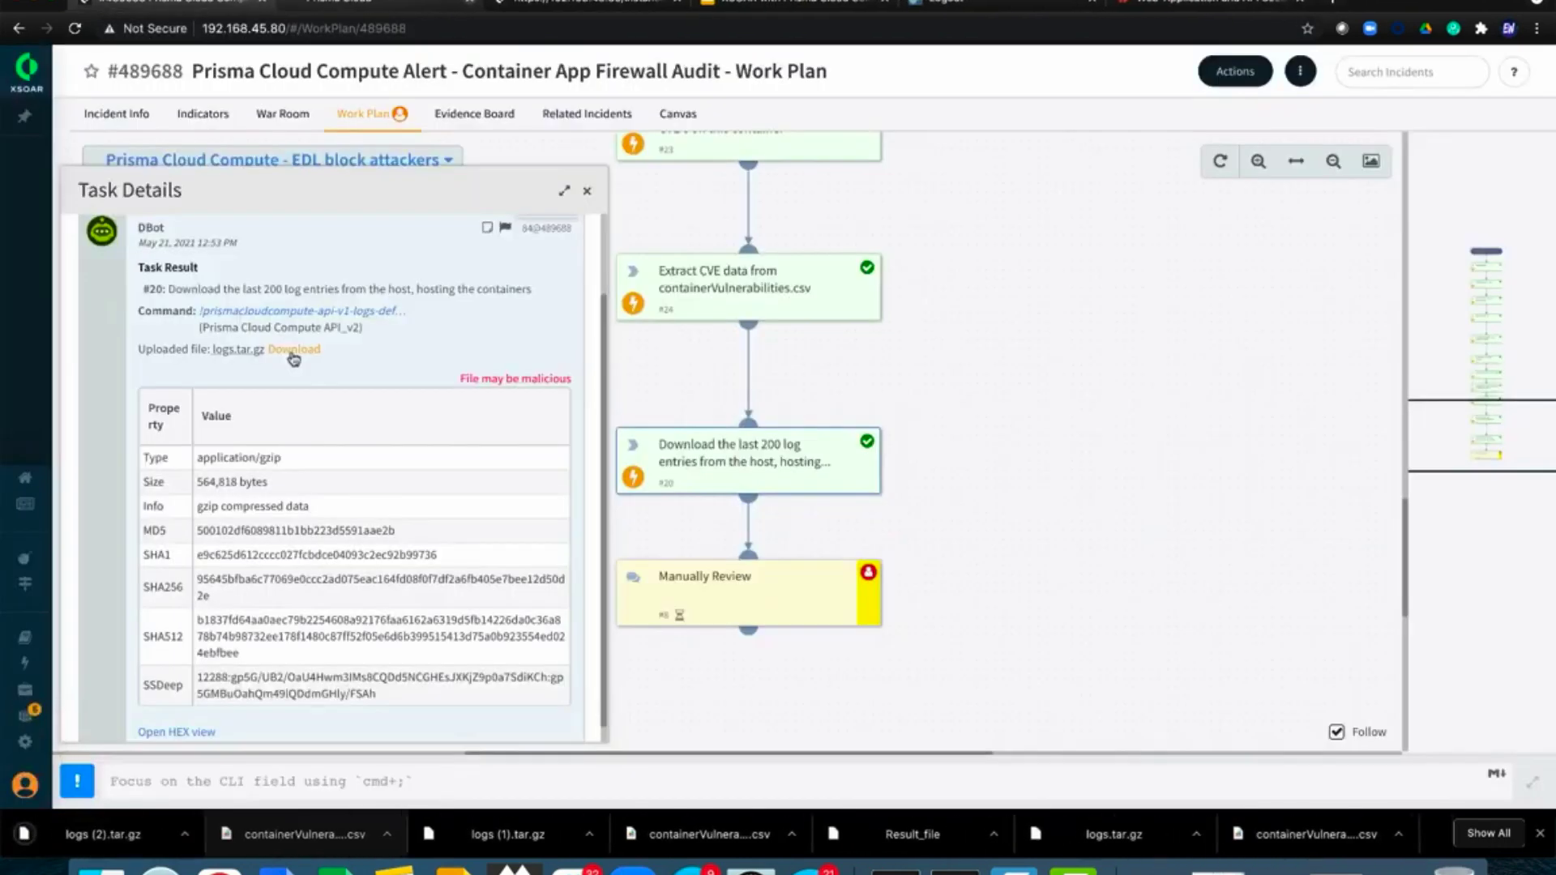
{"action": "left_click", "coordinate": [593, 195]}
{"action": "left_click_drag", "start_coordinate": [1115, 281], "coordinate": [1057, 435]}
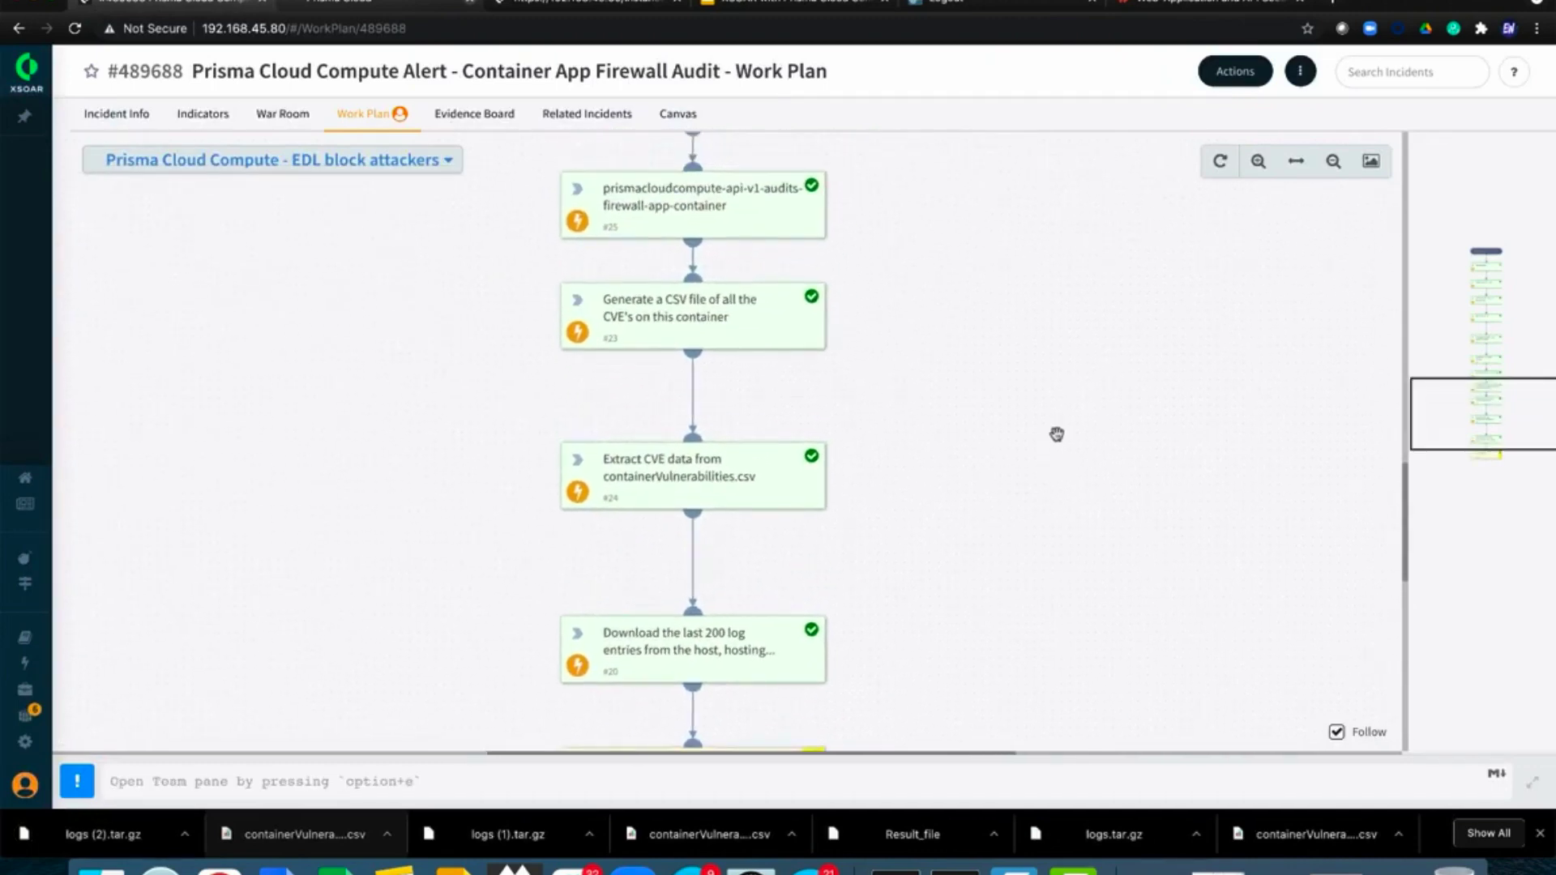
{"action": "left_click_drag", "start_coordinate": [1090, 316], "coordinate": [1101, 406]}
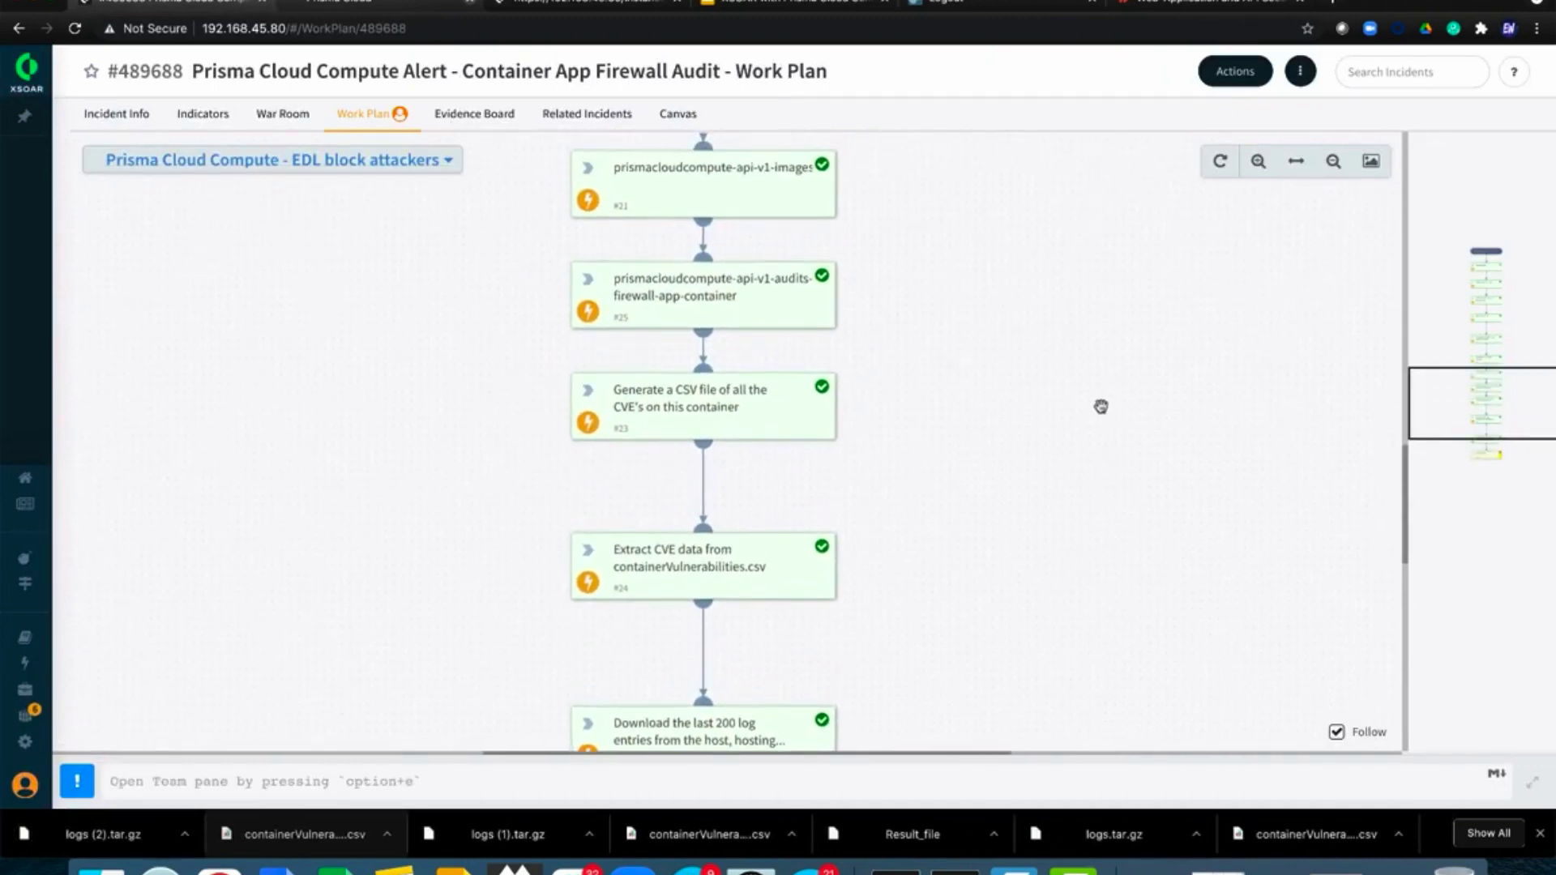